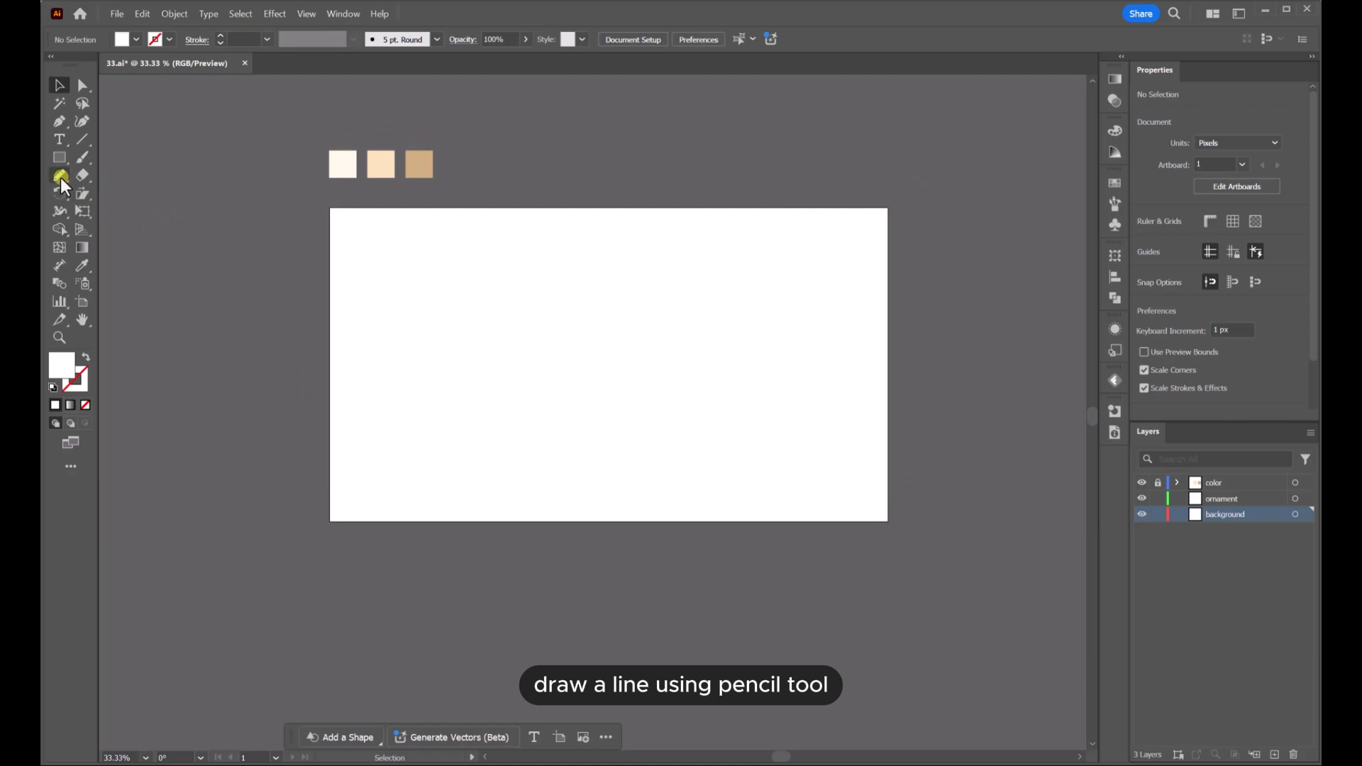
Select the Pencil tool and open its options to set the fidelity, then confirm the dialog
left_click_drag(61, 181, 107, 196)
double_click(60, 176)
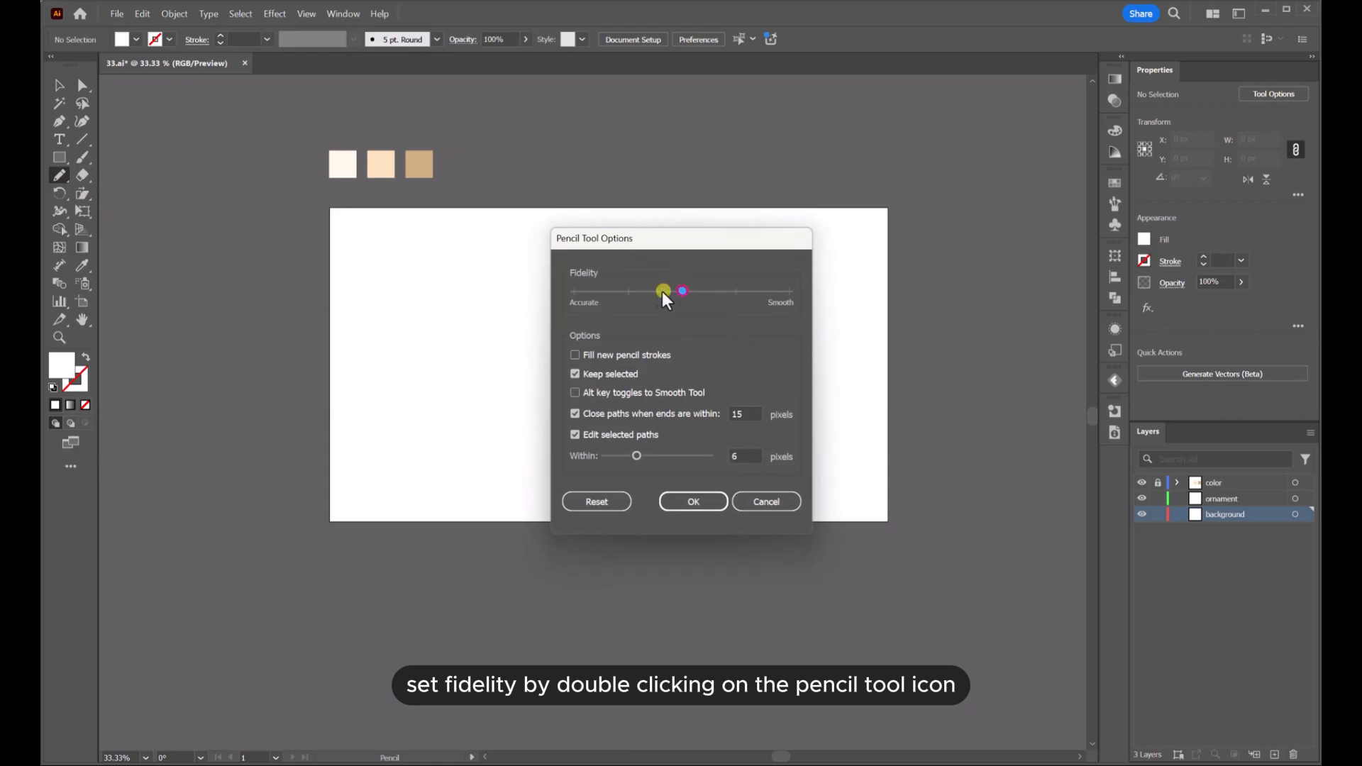
left_click(678, 502)
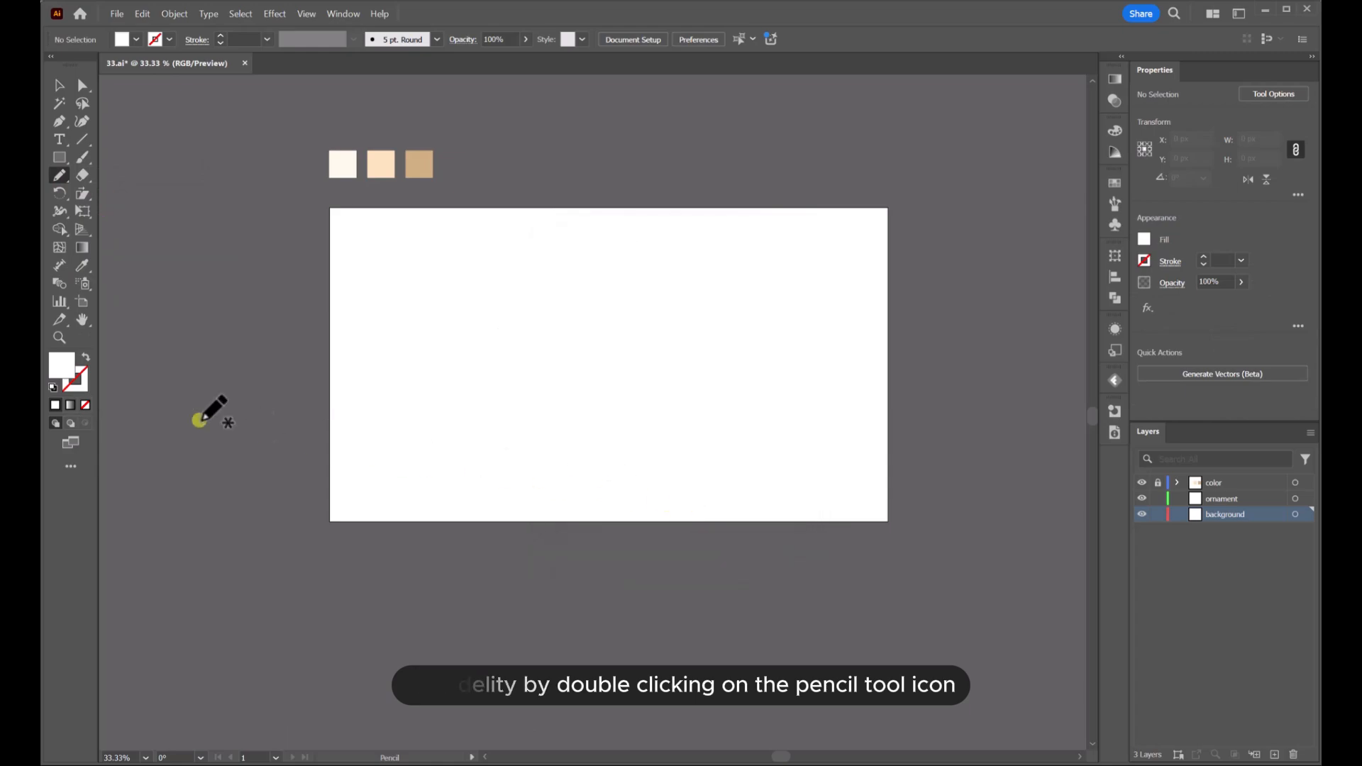
Swap fill and stroke, leaving no fill, and set the stroke colour to black
left_click(88, 356)
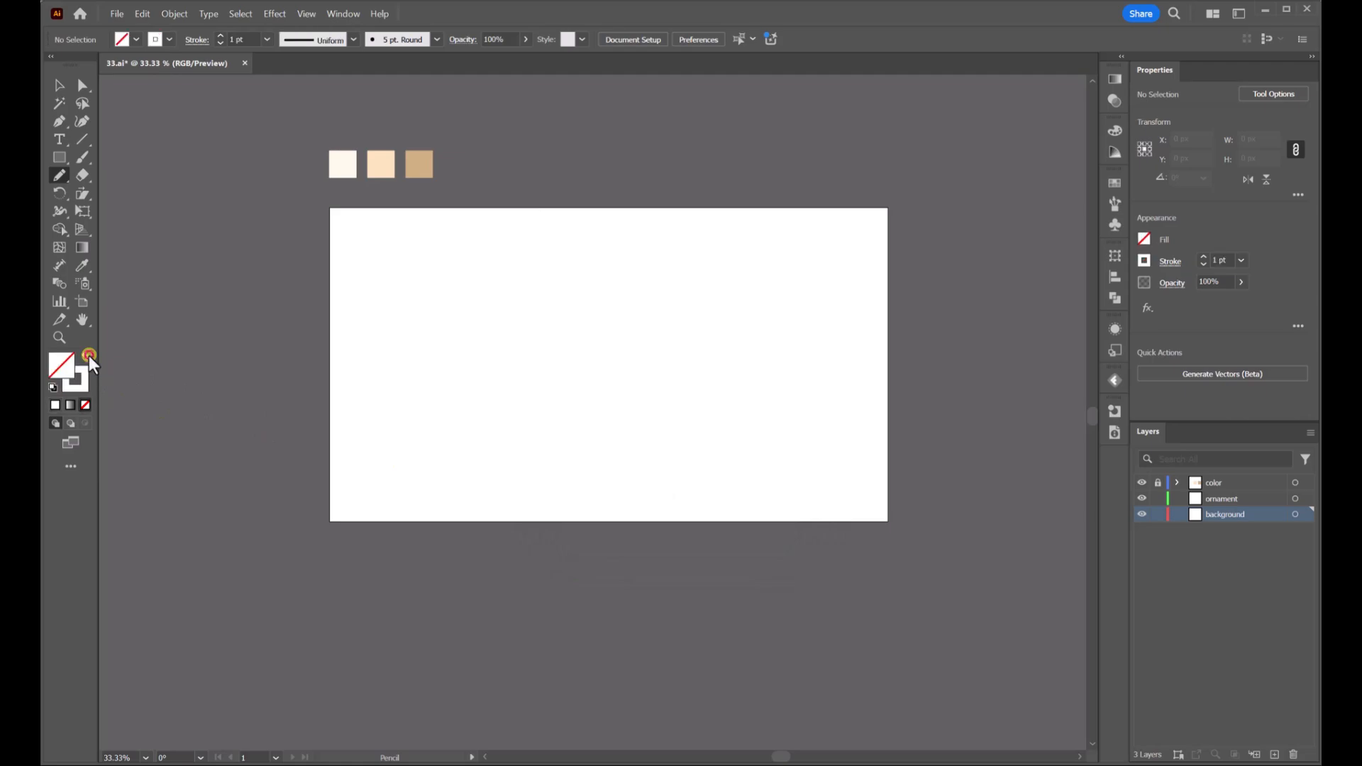
left_click(168, 39)
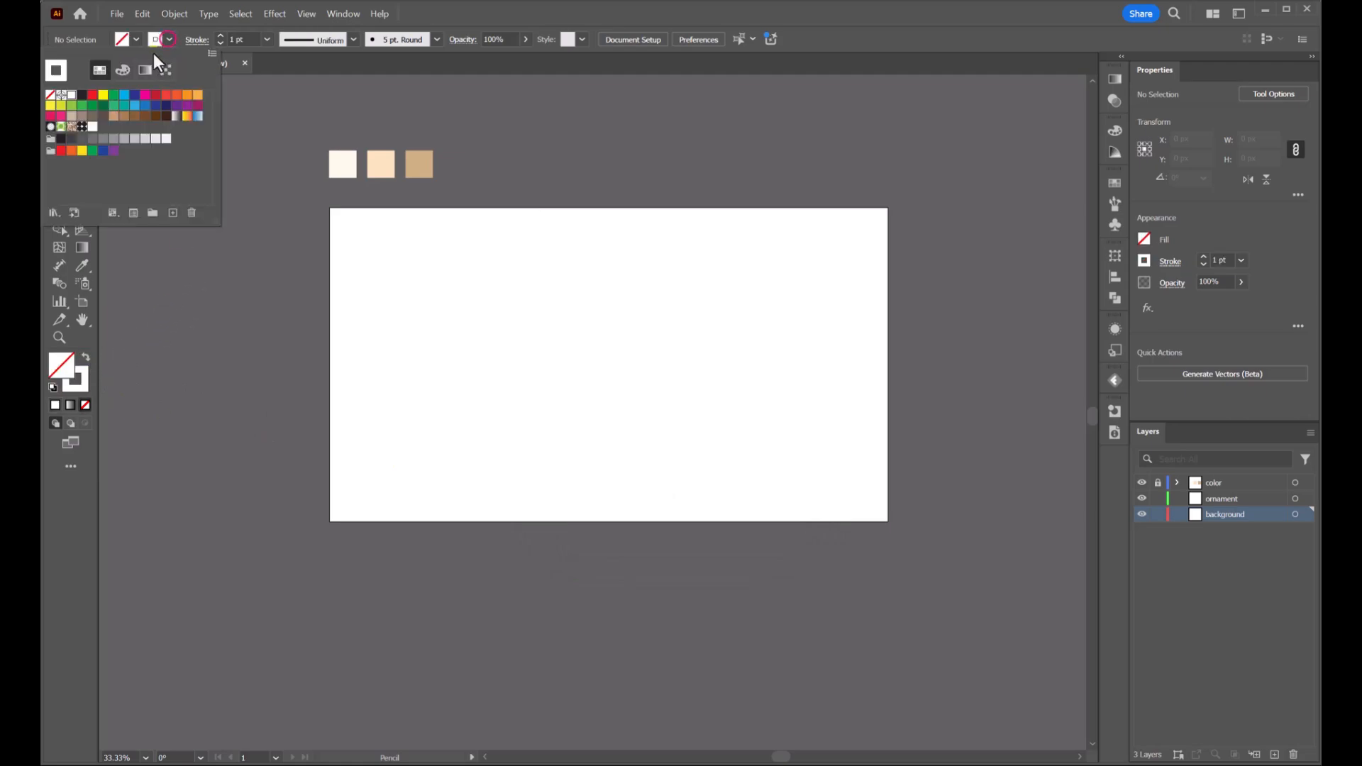
left_click(83, 95)
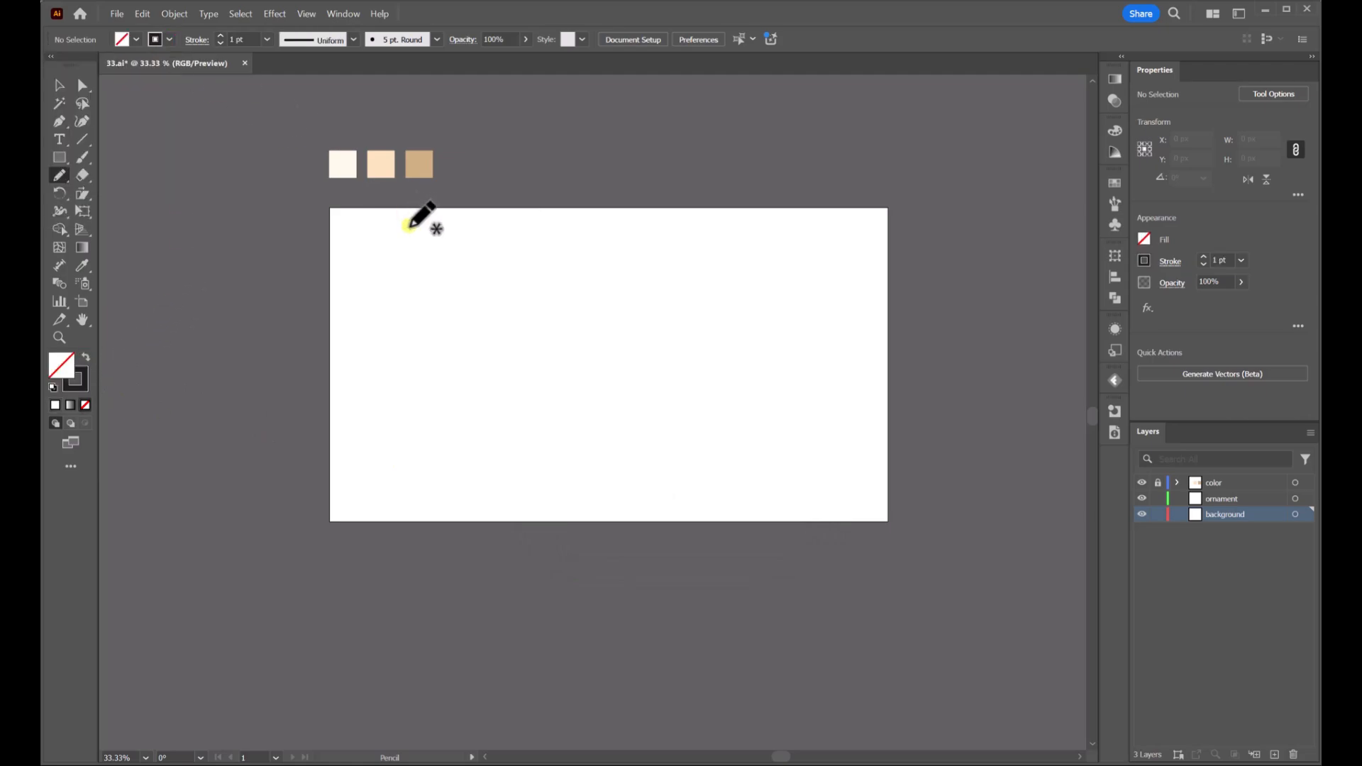
Draw a jagged pencil line starting left of the artboard across its upper part
key("alt")
scroll(344, 303, "up", 1)
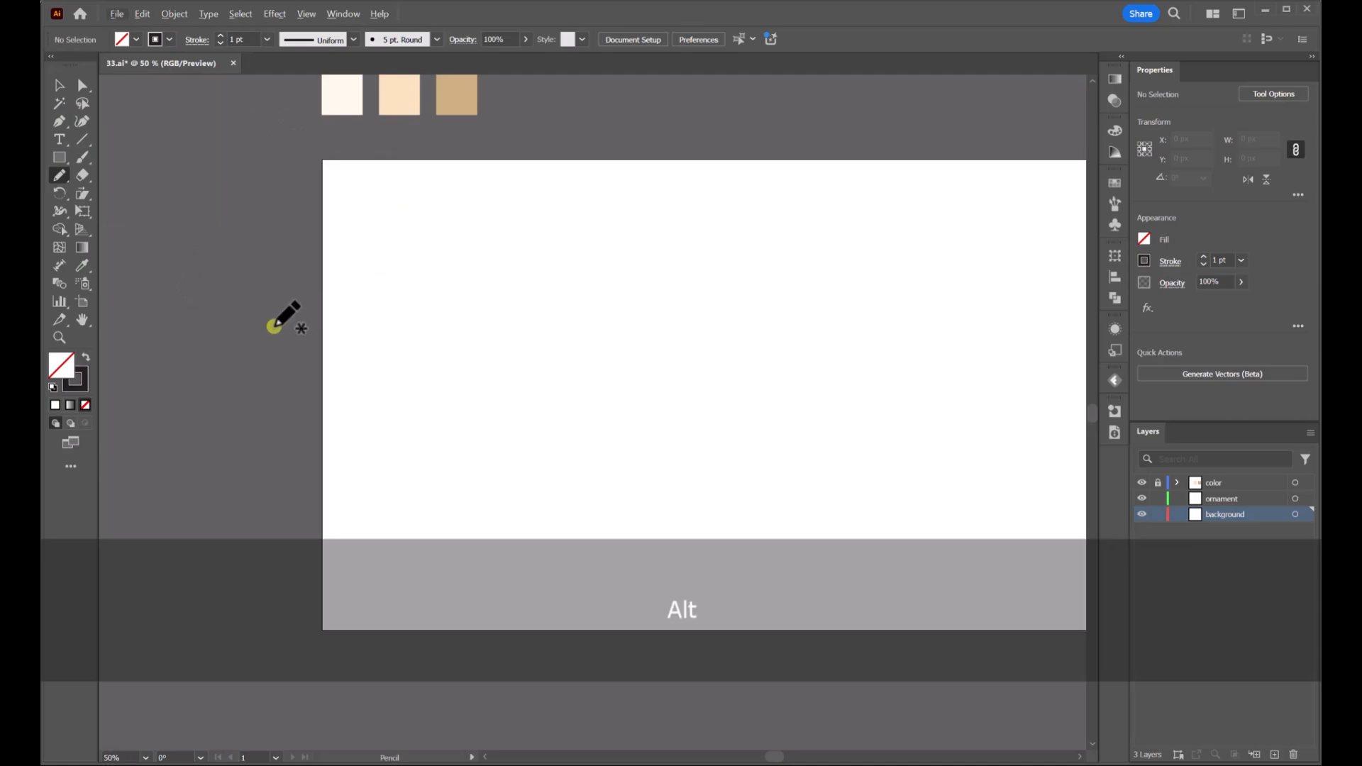
mouse_move(246, 320)
left_mouse_down()
mouse_move(329, 319)
mouse_move(456, 278)
mouse_move(531, 298)
mouse_move(576, 292)
left_mouse_up()
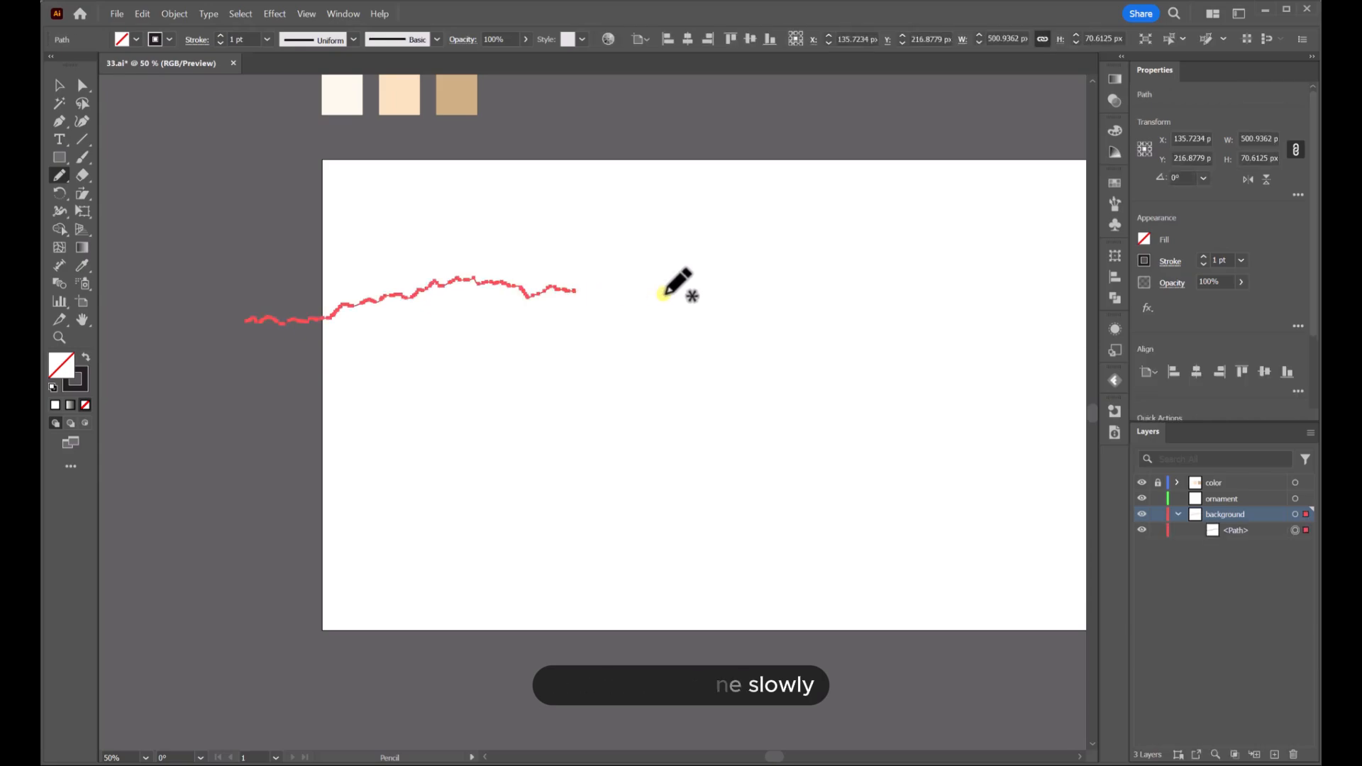
key("space")
left_click_drag(659, 293, 507, 292)
left_click_drag(424, 290, 516, 292)
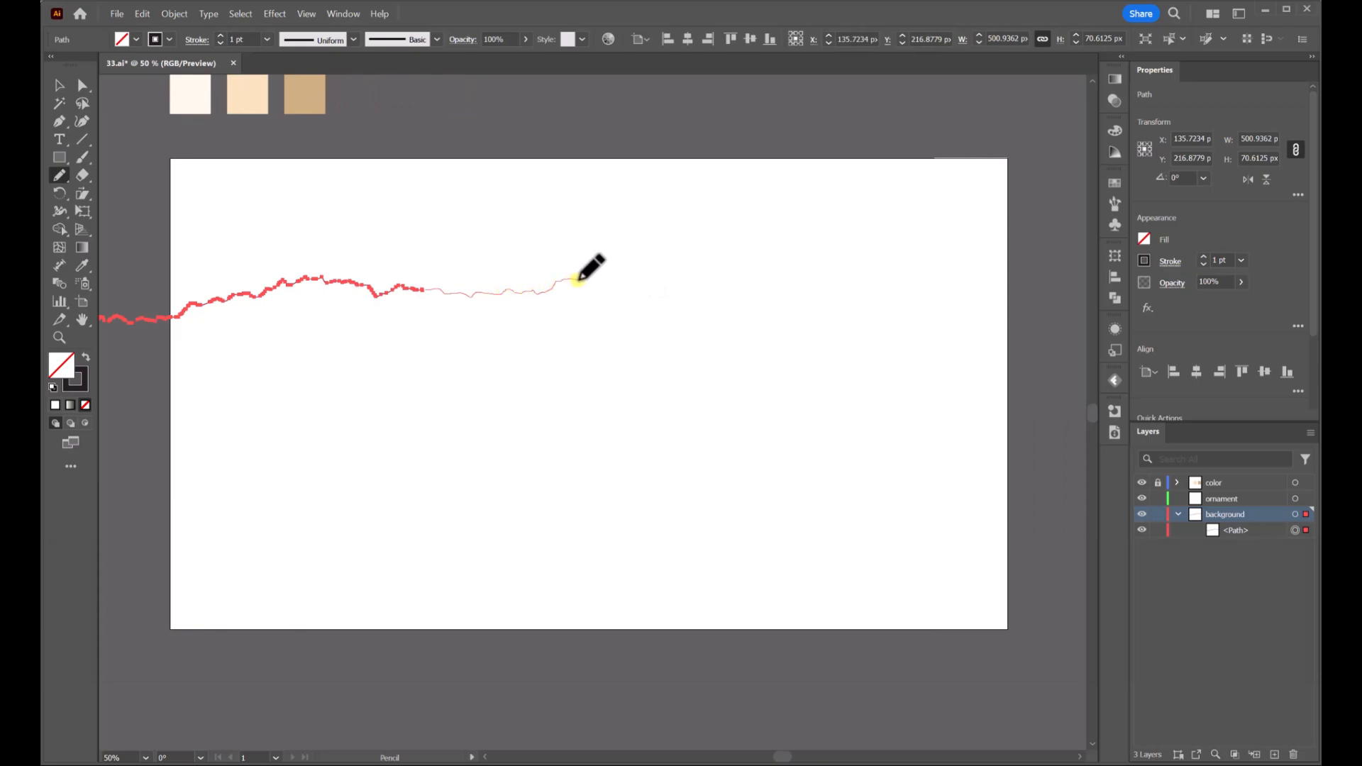
Extend the jagged pencil line across the artboard past its right edge
left_click_drag(604, 288, 614, 291)
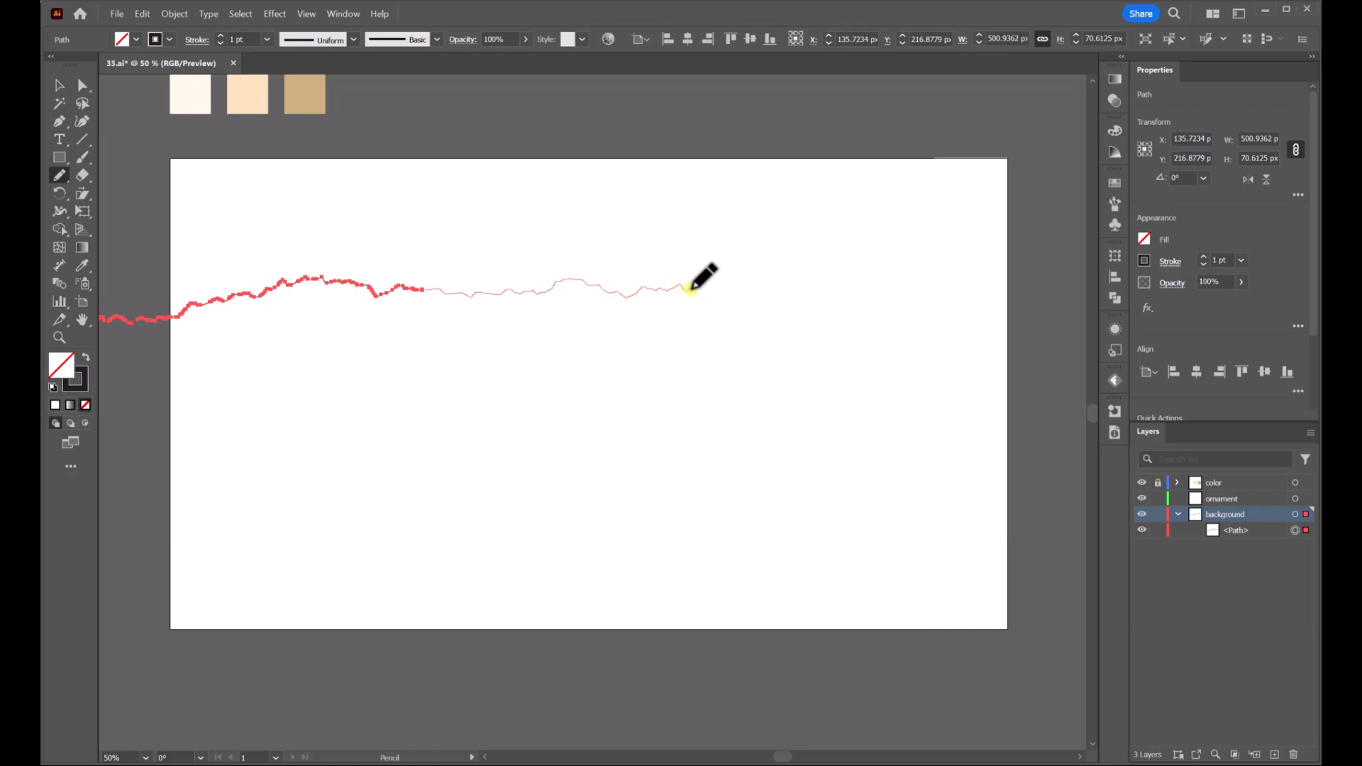
left_click_drag(698, 288, 736, 292)
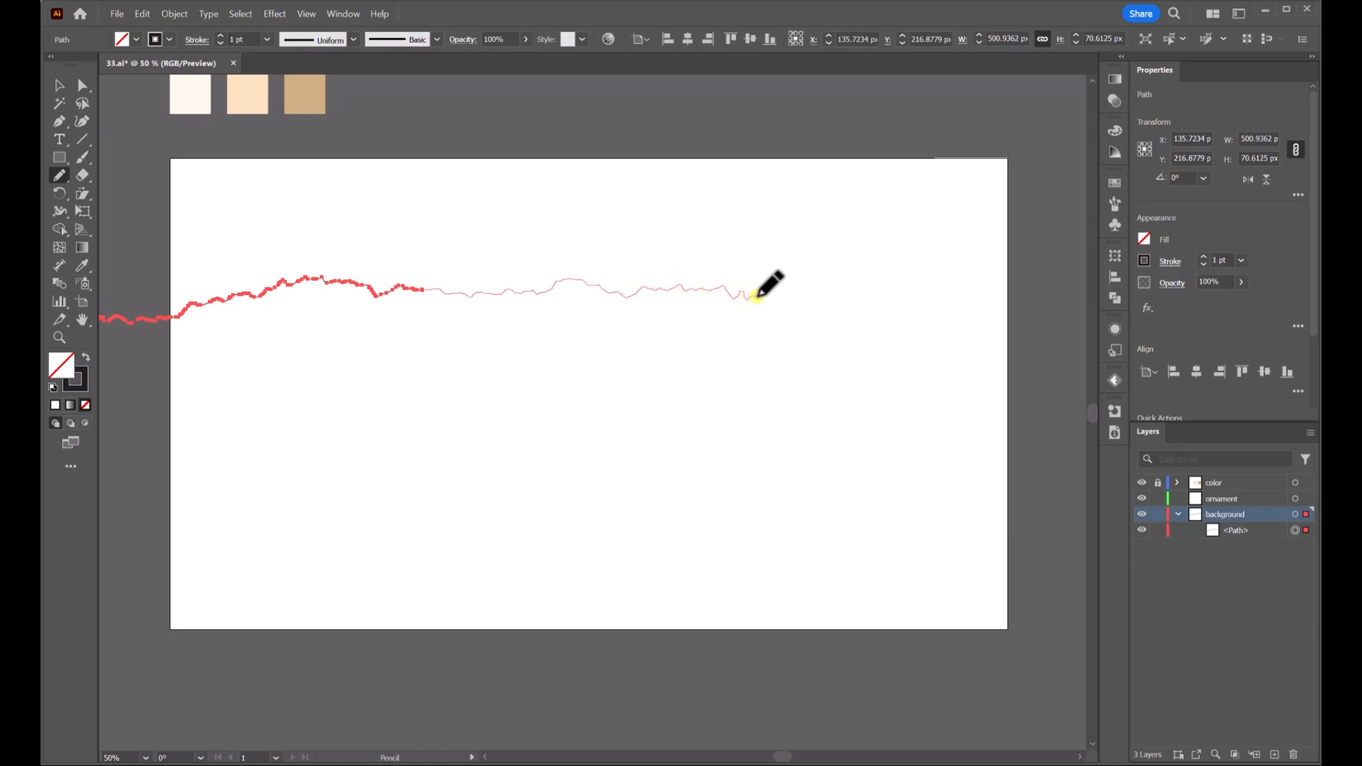
mouse_move(787, 298)
left_mouse_down()
mouse_move(893, 280)
mouse_move(946, 291)
left_mouse_up()
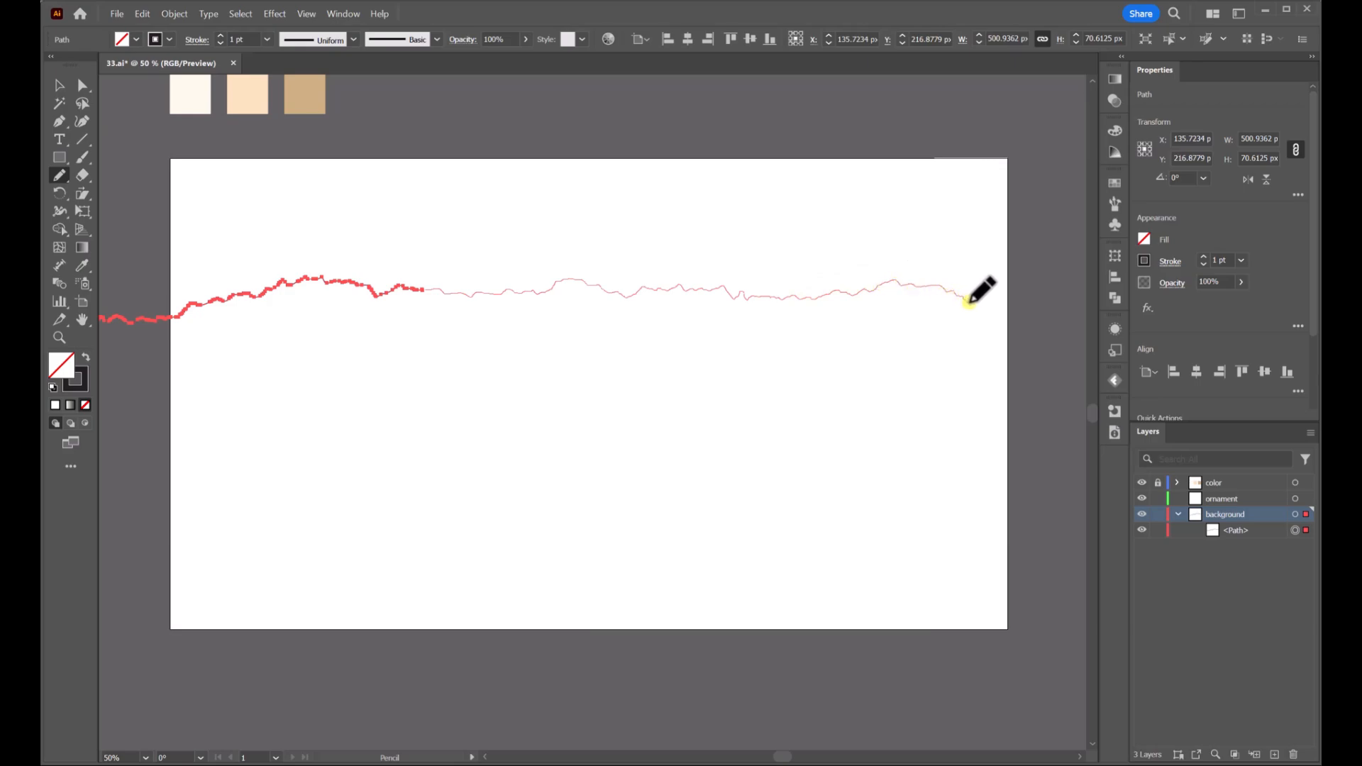
left_click_drag(981, 308, 988, 310)
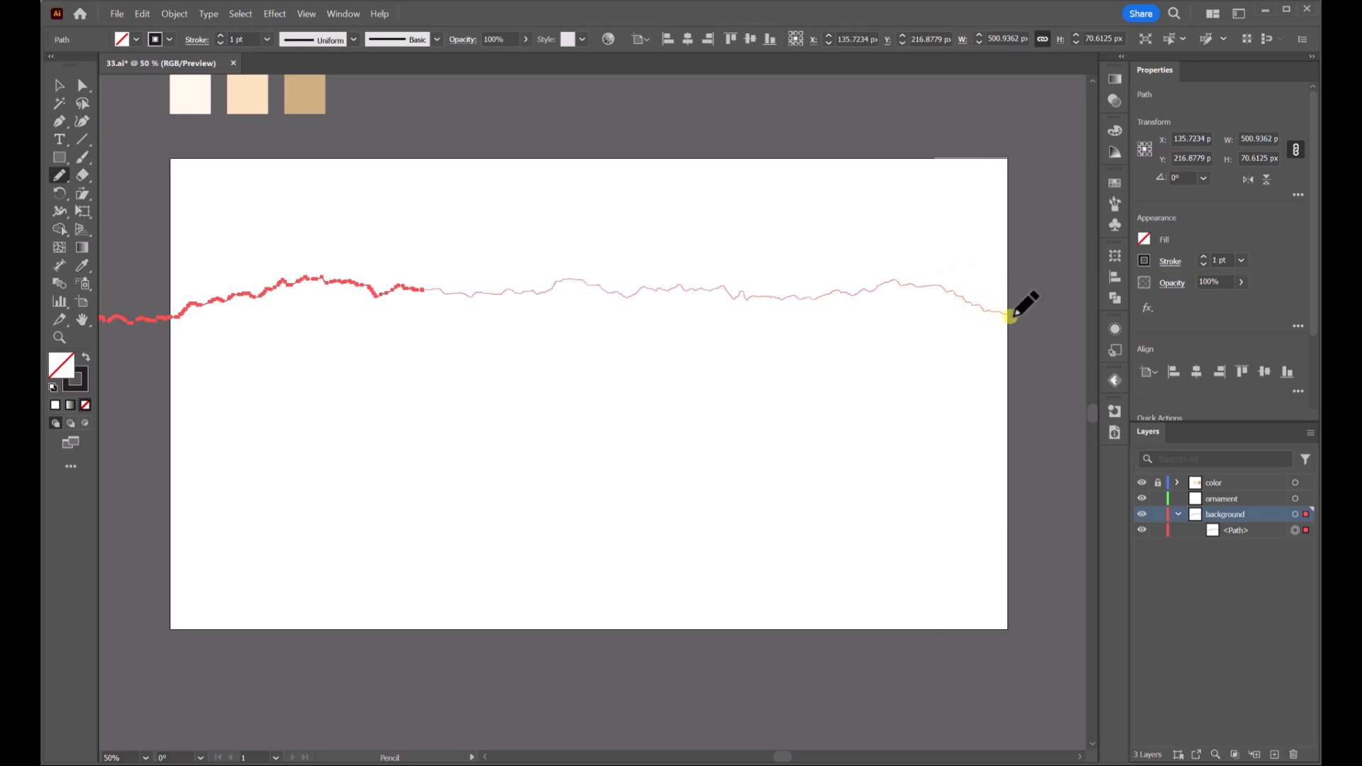
Loop the pencil path back above the artboard to close it into one shape
mouse_move(1079, 314)
left_mouse_down()
mouse_move(1043, 267)
mouse_move(1064, 283)
mouse_move(1084, 241)
mouse_move(1002, 160)
mouse_move(783, 150)
mouse_move(539, 185)
mouse_move(569, 291)
left_mouse_up()
scroll(1043, 268, "down", 2)
scroll(866, 201, "up", 1)
key("space")
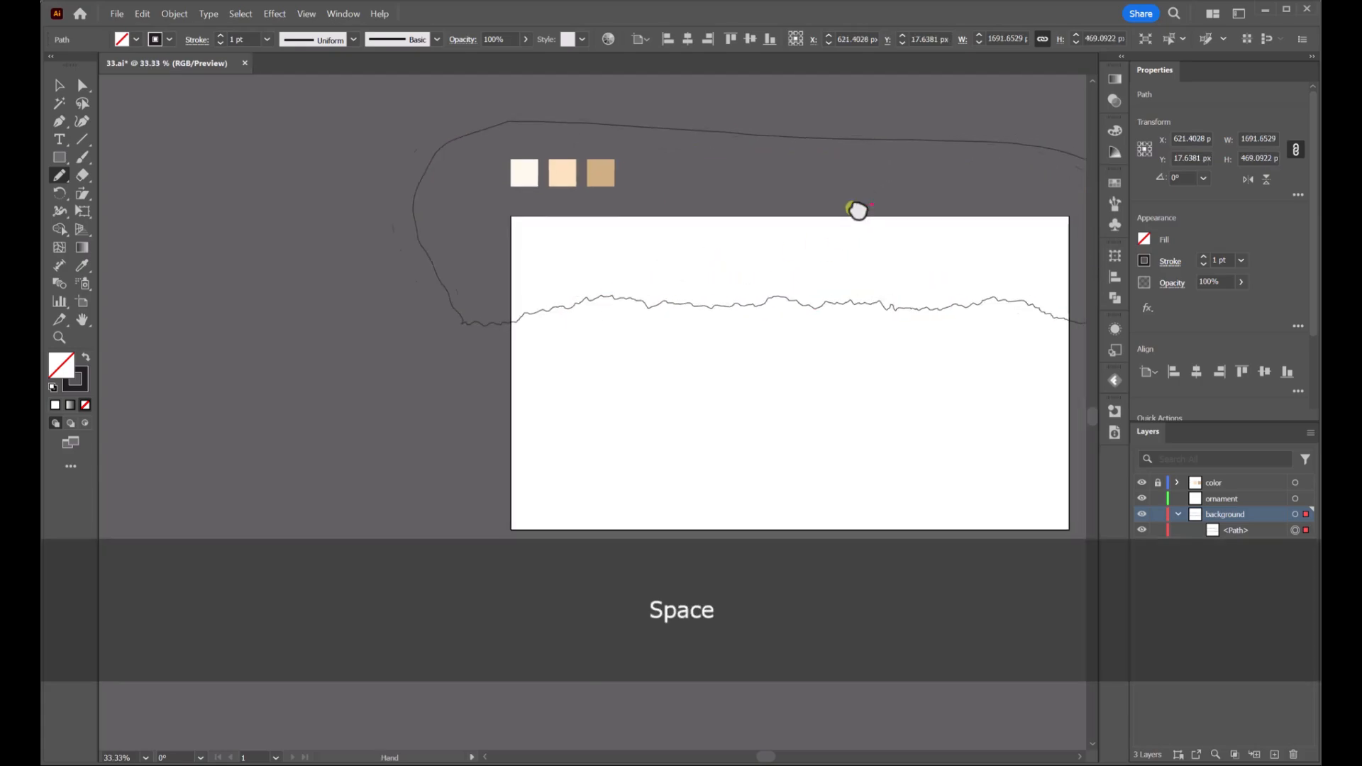
left_click_drag(857, 210, 706, 198)
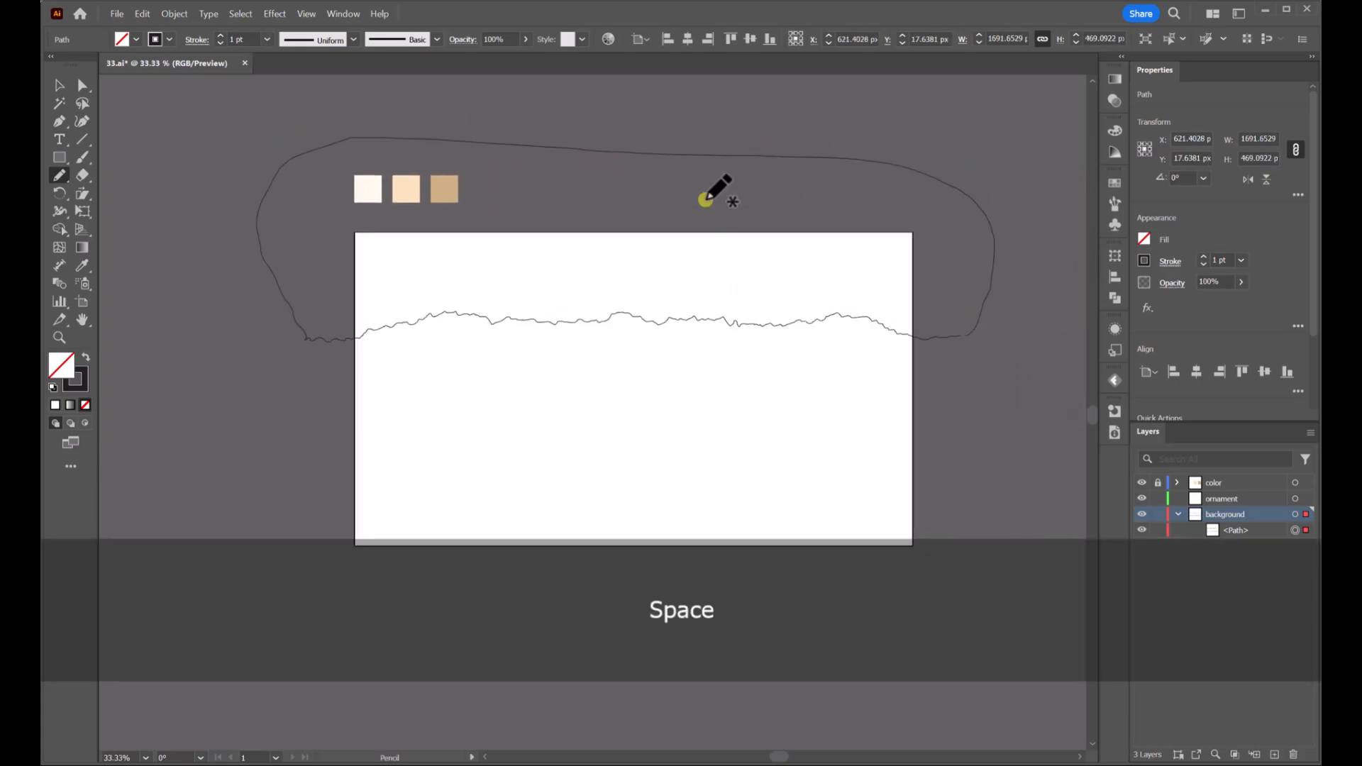
Fill the shape with the middle peach swatch colour using the Eyedropper
left_click(83, 265)
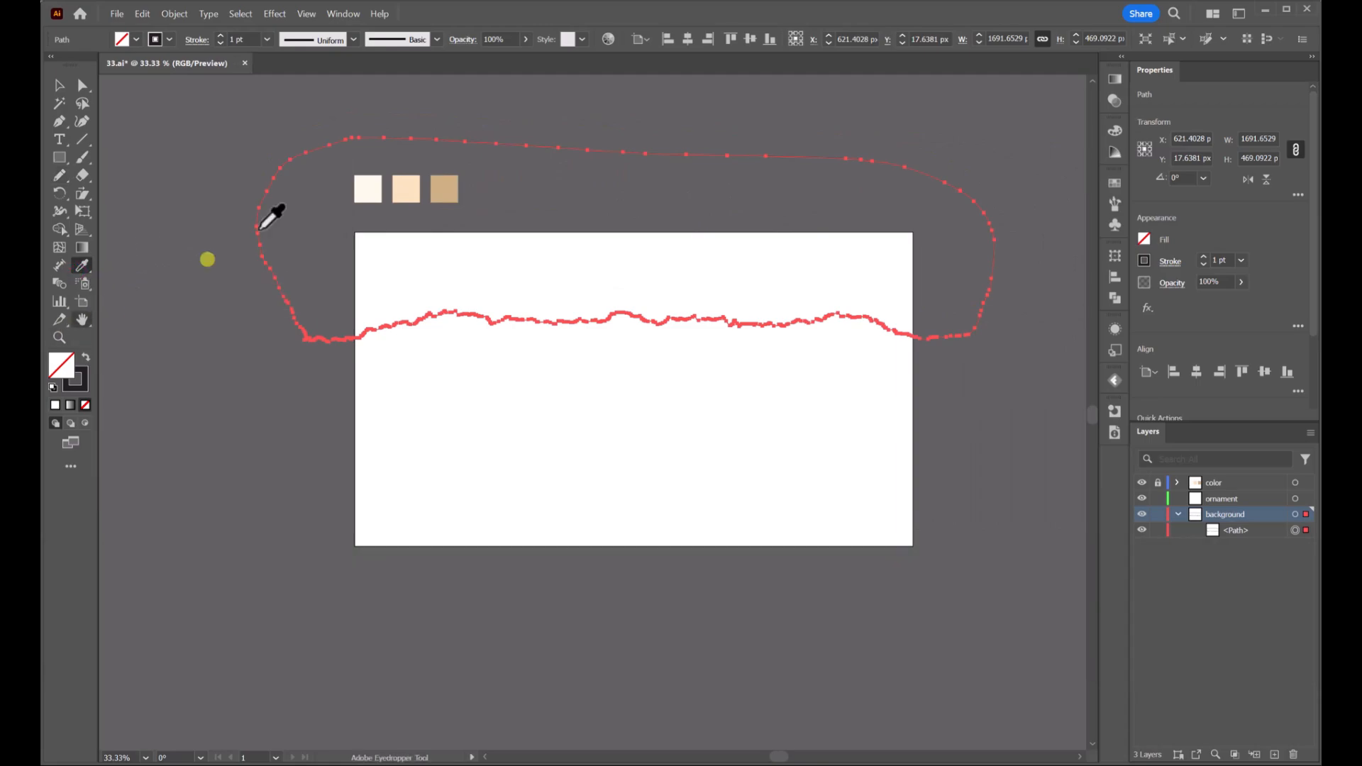
left_click(406, 189)
Apply a gradient fill to the shape and set its end stop to the darkest tan swatch colour
left_click(56, 406)
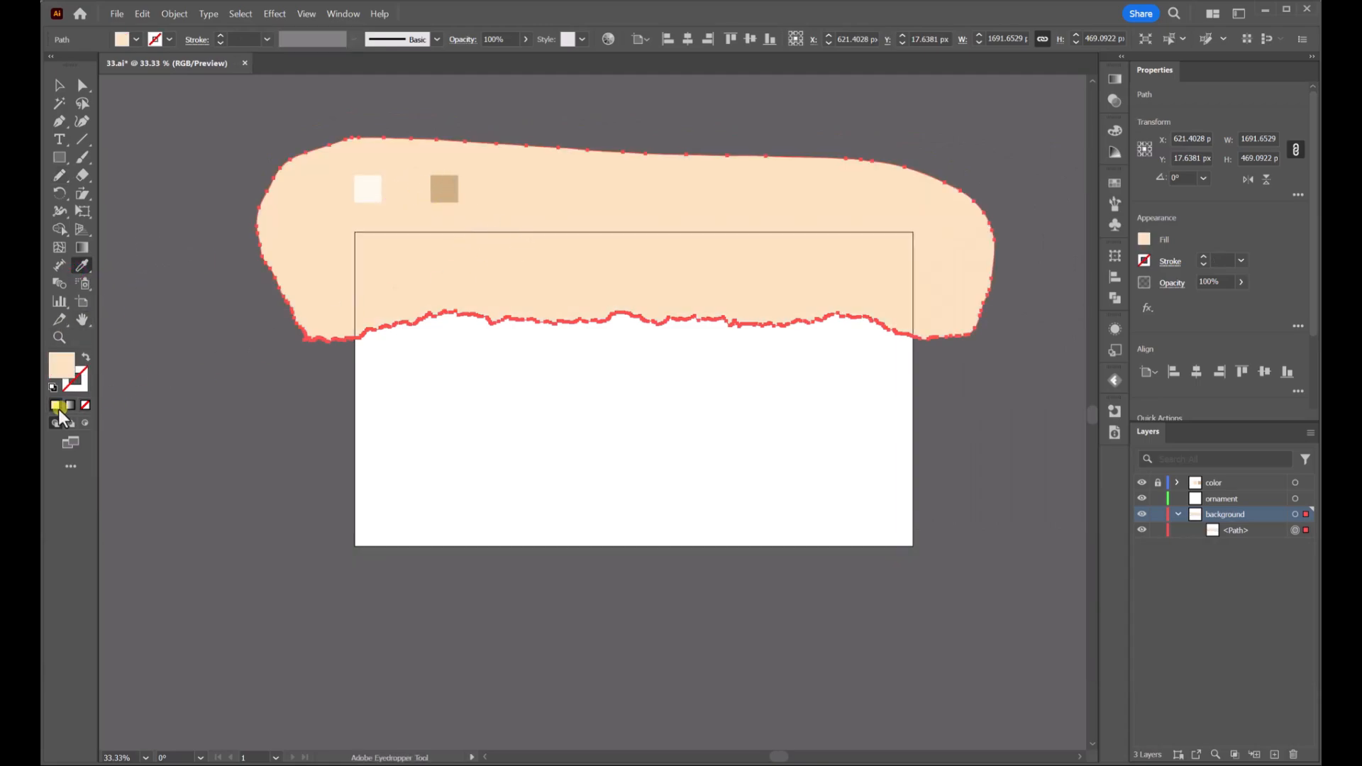
left_click(69, 405)
left_click(1067, 214)
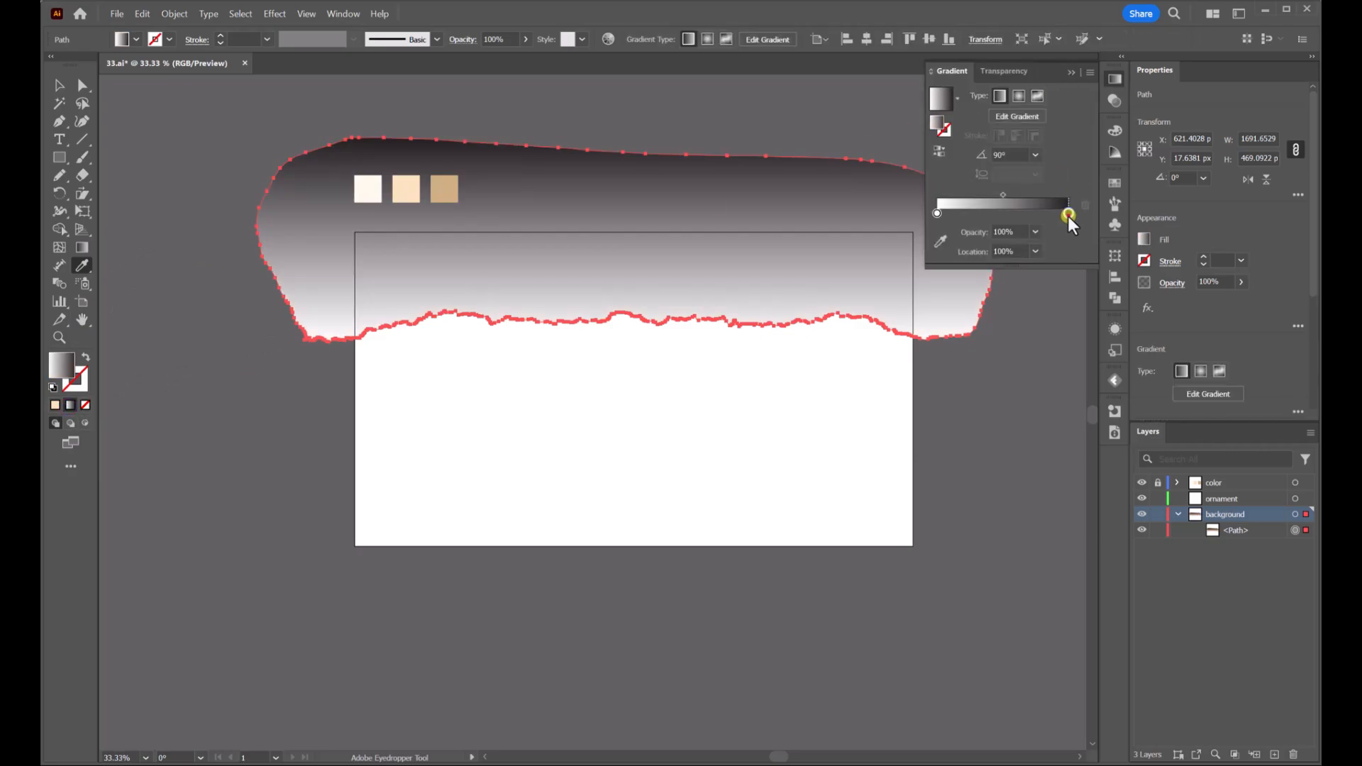
left_click(941, 244)
left_click(444, 188)
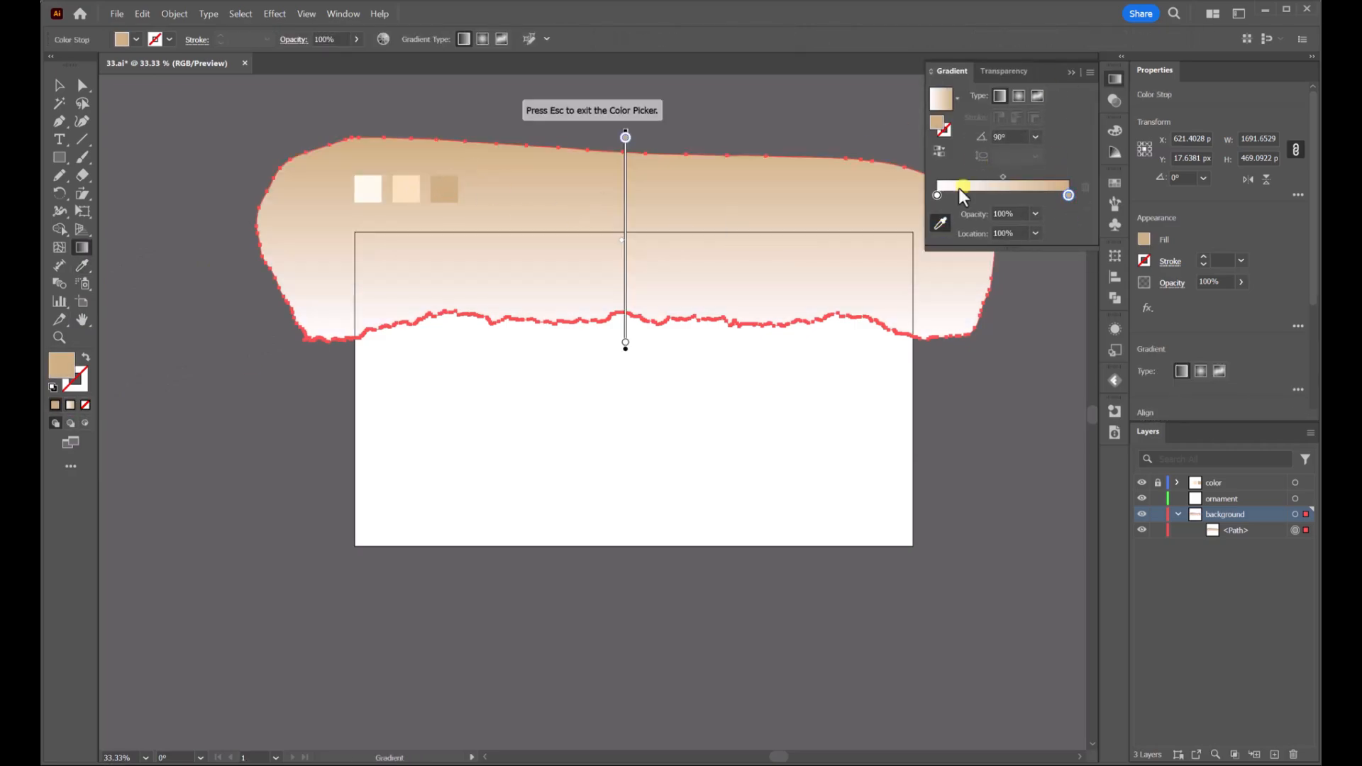
Set the gradient's start stop to the peach swatch colour and deselect the shape
left_click(938, 197)
left_click(625, 222)
left_click(398, 190)
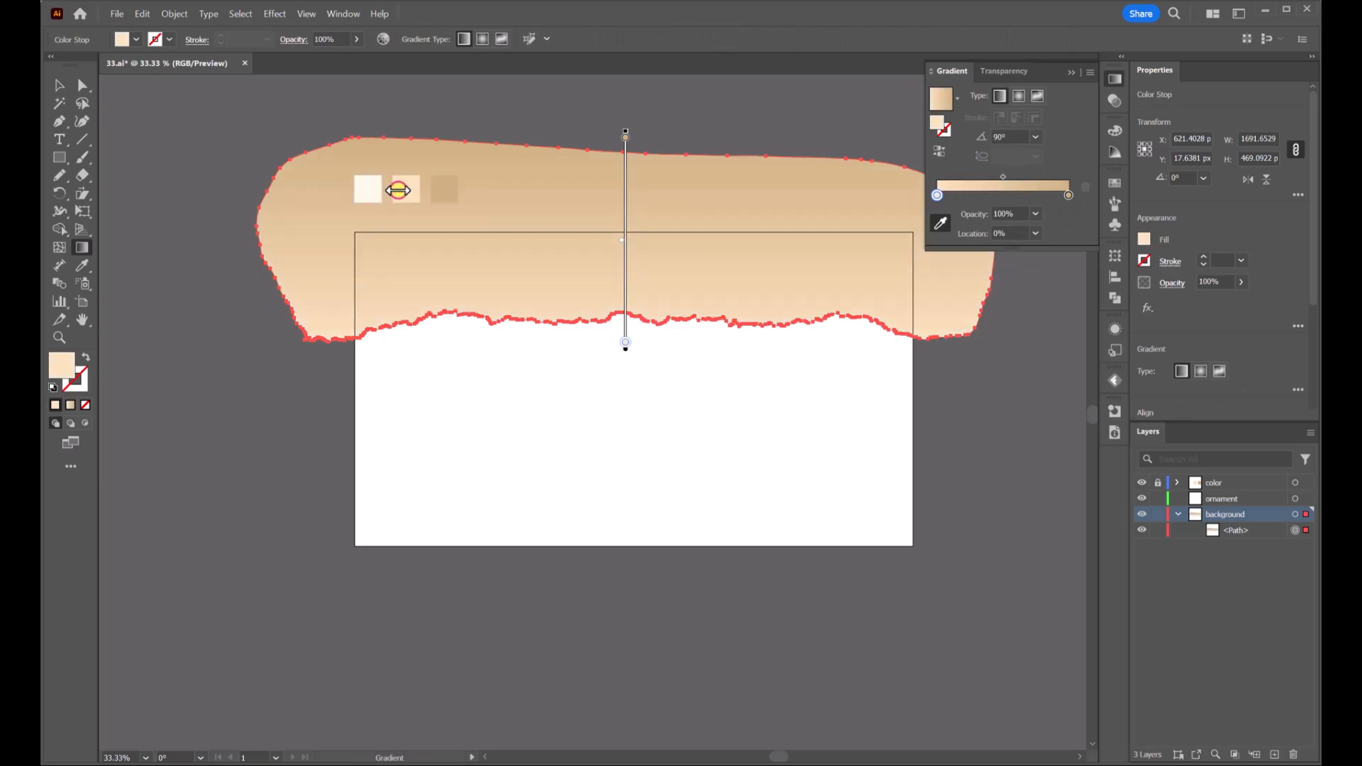
left_click(60, 85)
left_click(749, 119)
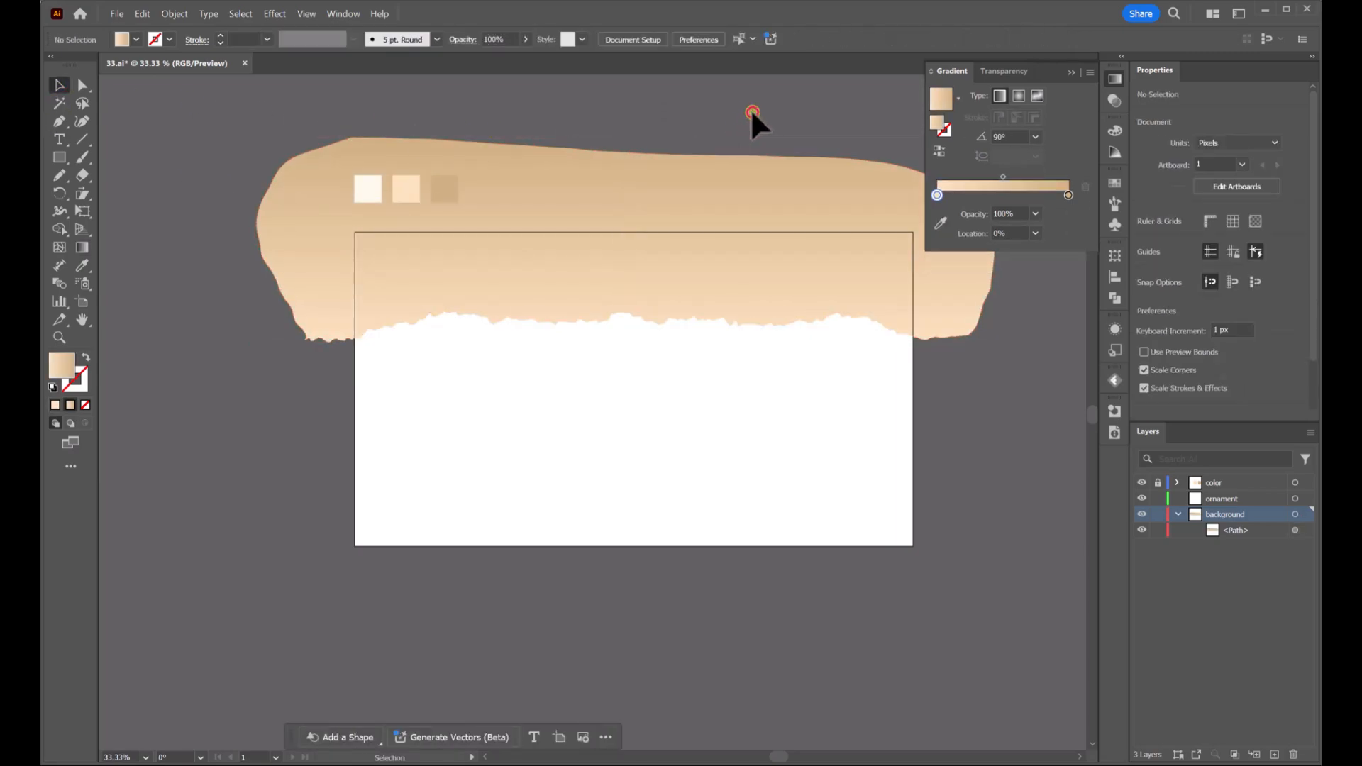
Switch back to the Pencil tool with a black stroke and no fill
key("space")
left_click_drag(984, 401, 929, 404)
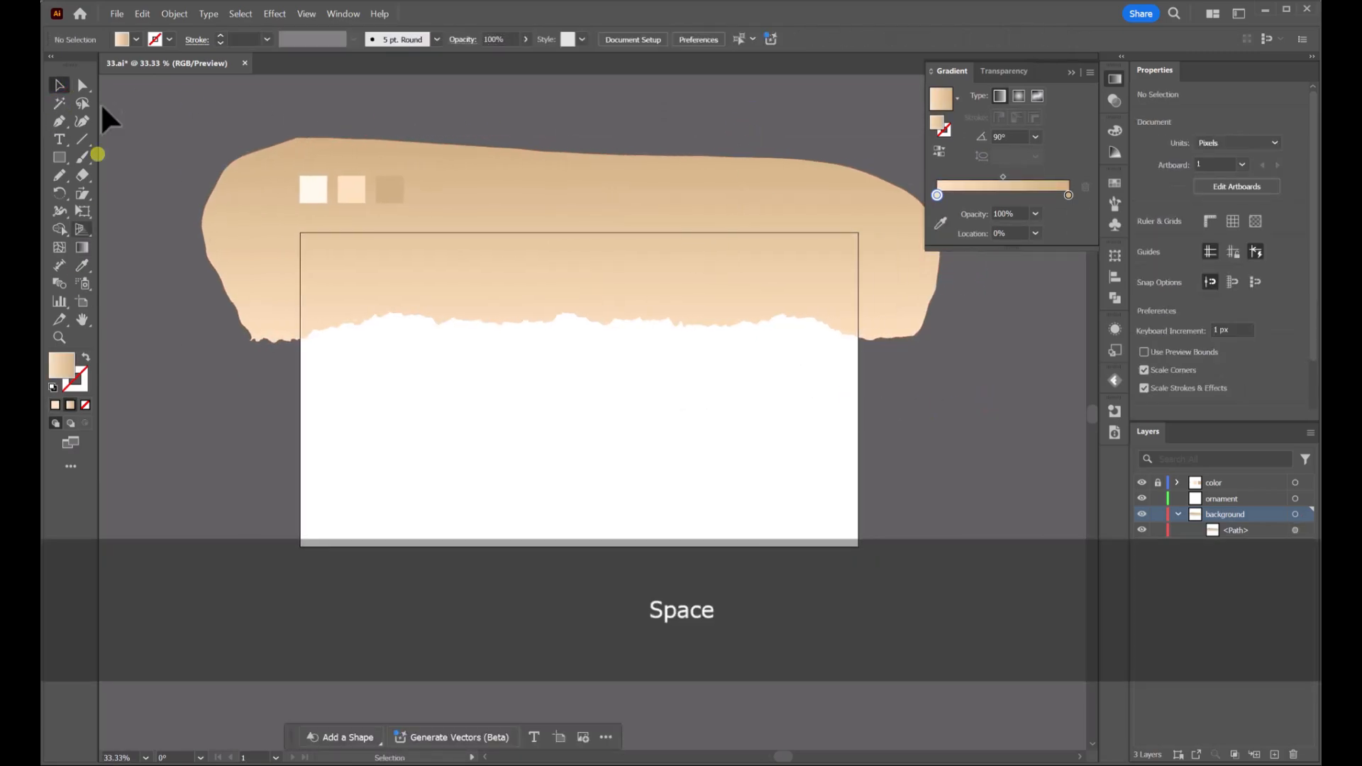
left_click(136, 39)
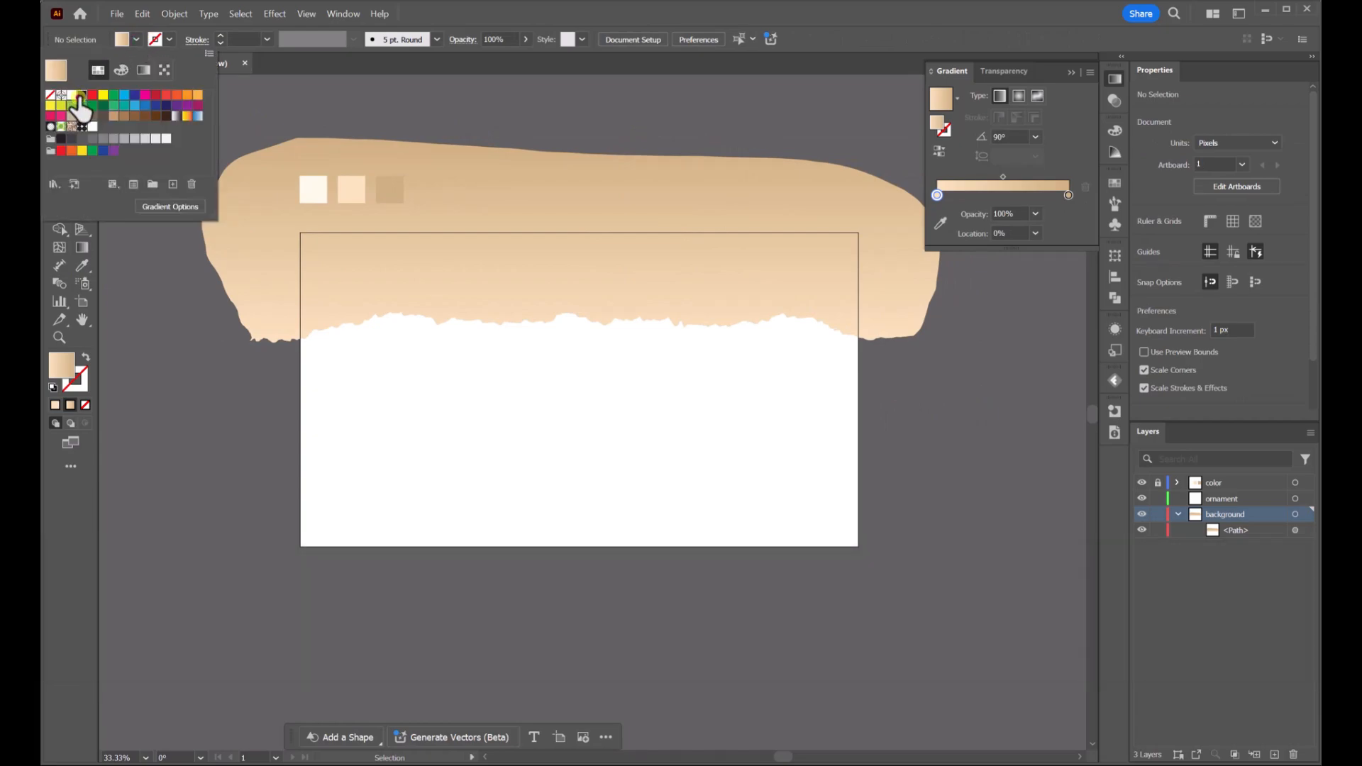
left_click(83, 94)
left_click(137, 35)
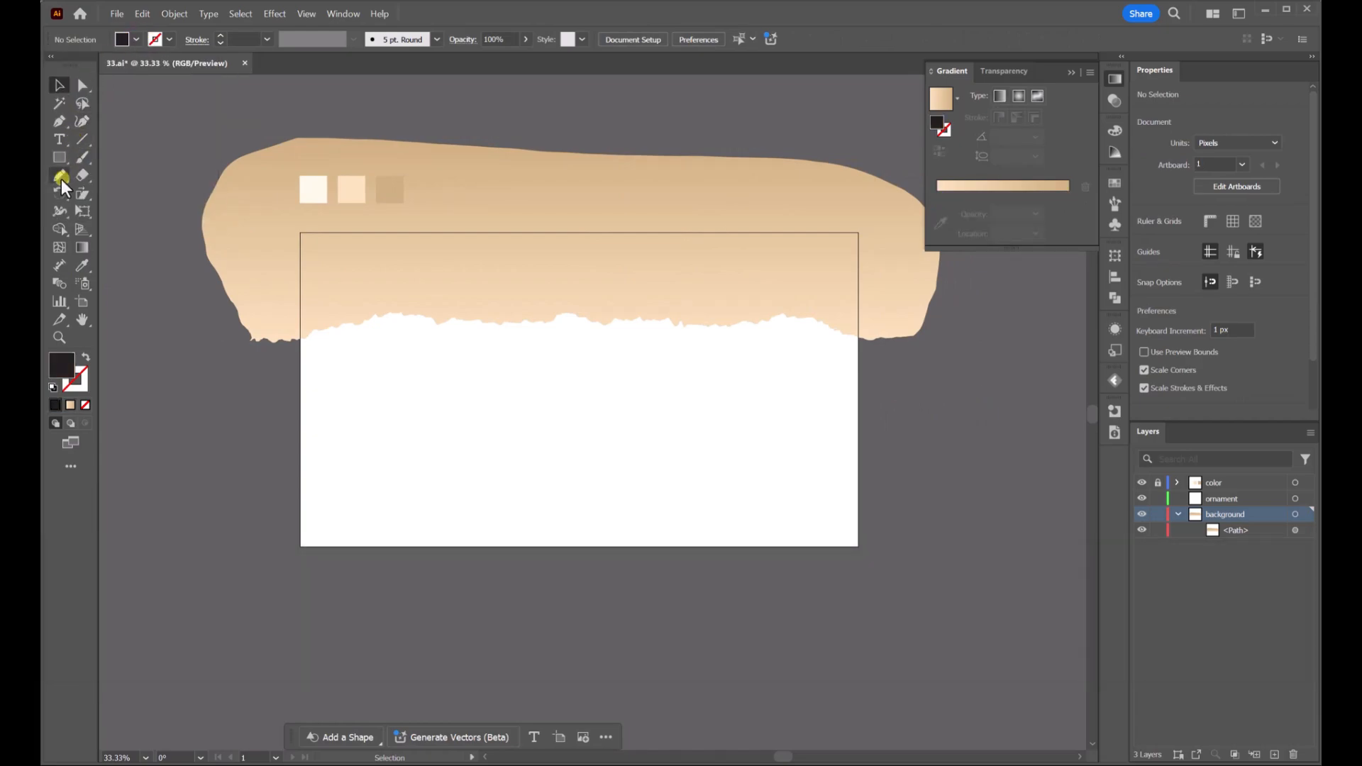
left_click(61, 178)
left_click(86, 359)
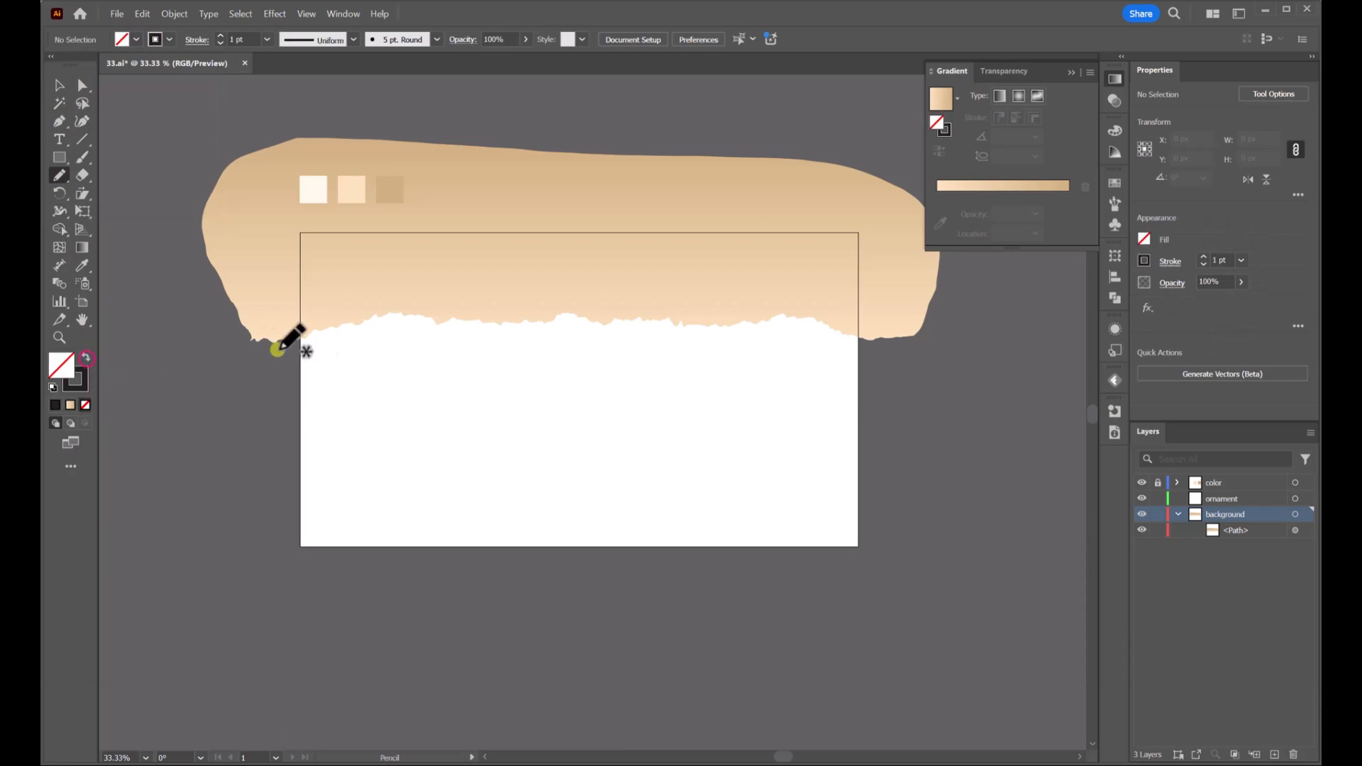
Draw a larger closed pencil shape following the torn edge and enclosing the first shape
scroll(298, 337, "up", 2)
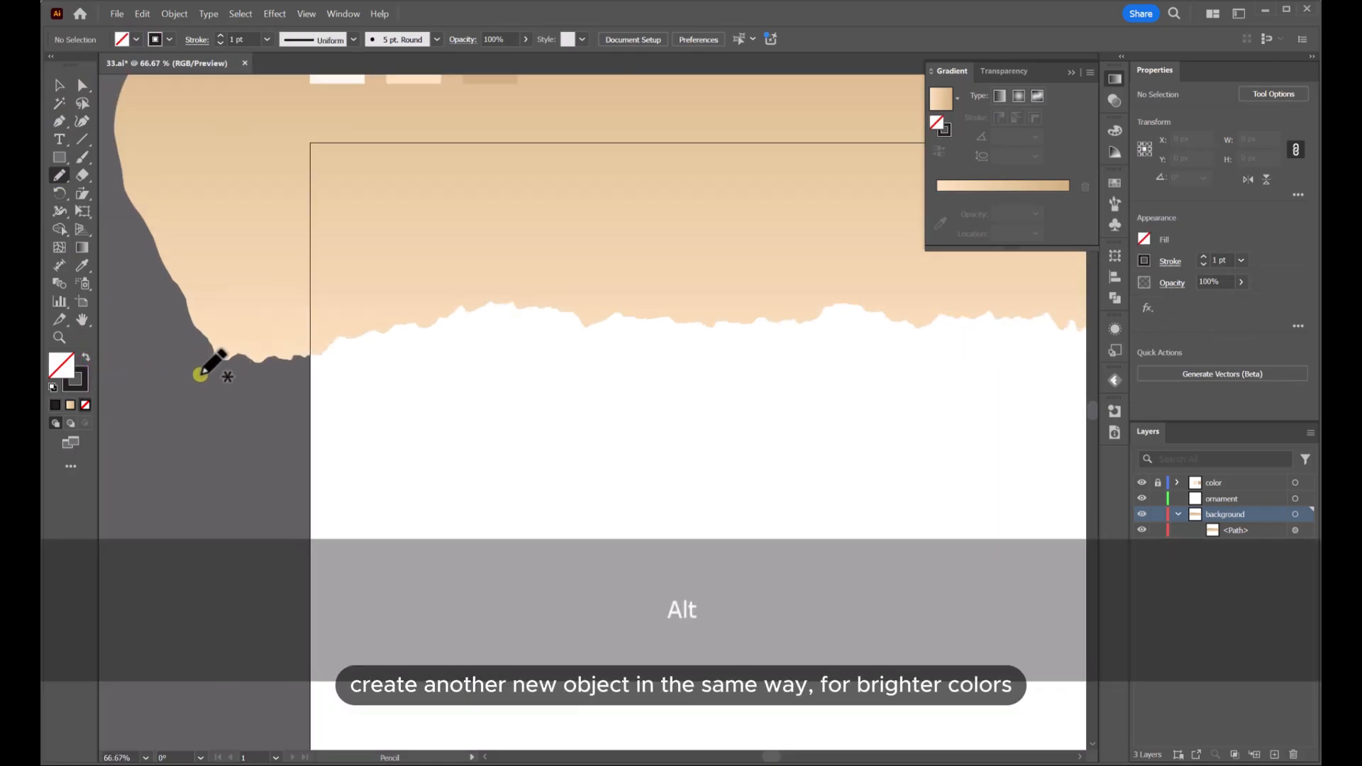
mouse_move(184, 379)
left_mouse_down()
mouse_move(303, 369)
mouse_move(349, 347)
mouse_move(513, 323)
mouse_move(673, 342)
mouse_move(1015, 339)
mouse_move(462, 352)
mouse_move(676, 353)
mouse_move(742, 328)
mouse_move(843, 392)
mouse_move(985, 398)
mouse_move(979, 262)
mouse_move(708, 200)
mouse_move(410, 273)
mouse_move(468, 394)
left_mouse_up()
key("space")
scroll(979, 398, "down", 2)
scroll(979, 403, "down", 1)
Fill the new shape with the lightest cream swatch colour using the Eyedropper
left_click(83, 266)
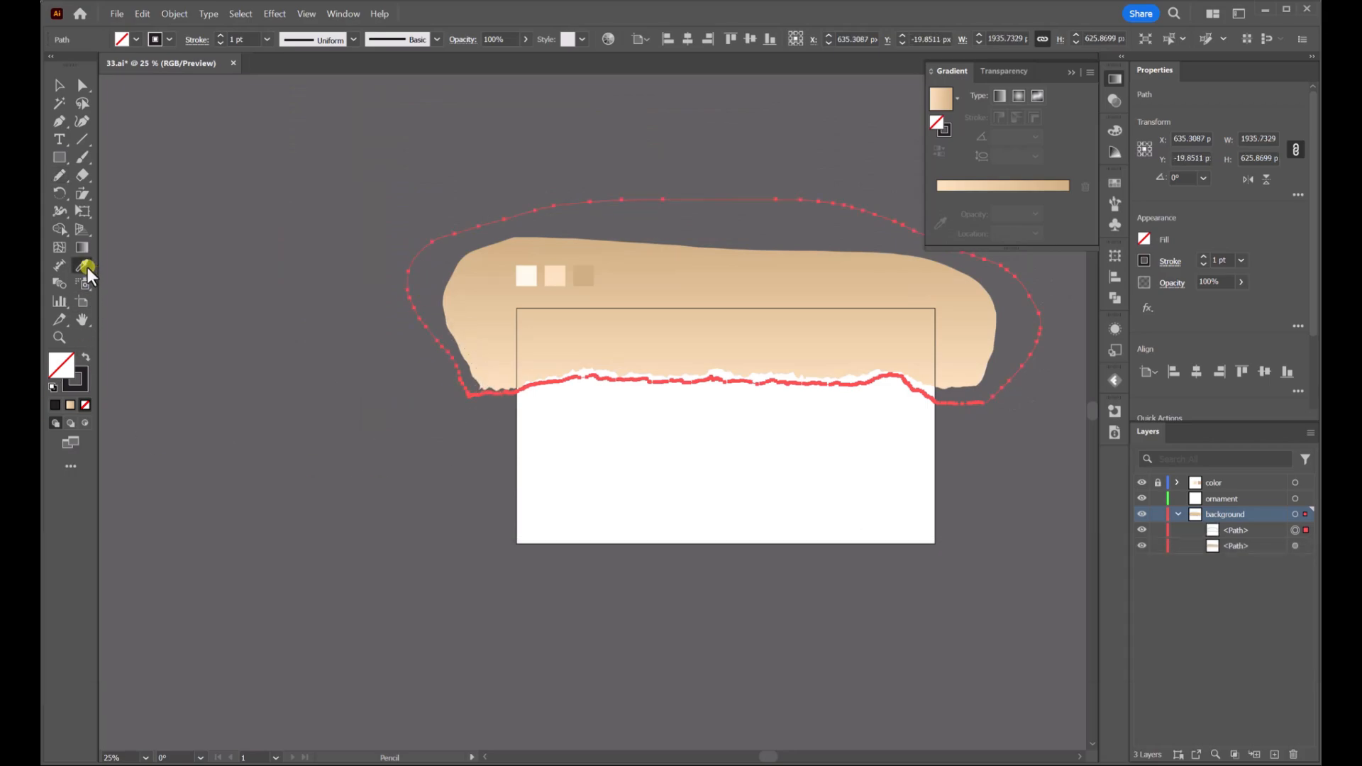
left_click(526, 276)
left_click(59, 85)
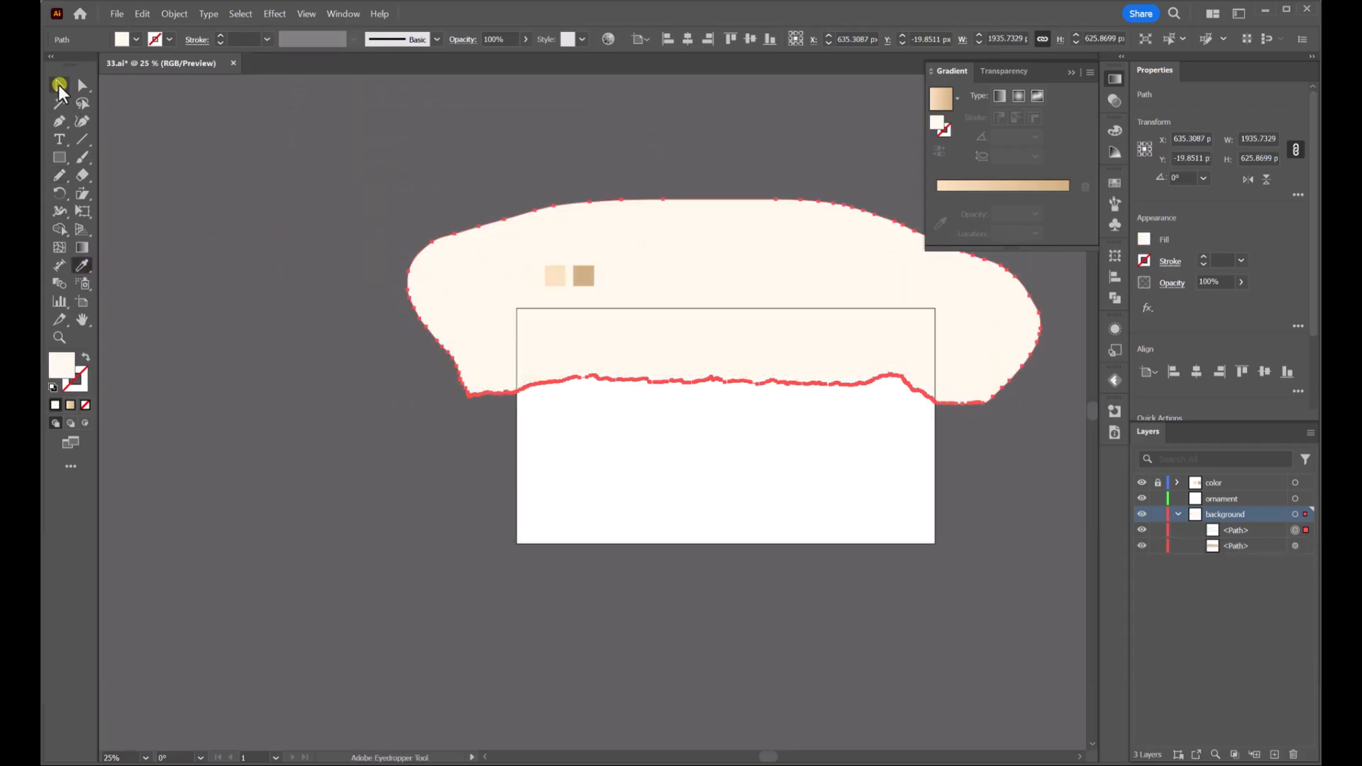
Move the cream path below the gradient path in the layer stack
left_click_drag(1234, 537, 1233, 552)
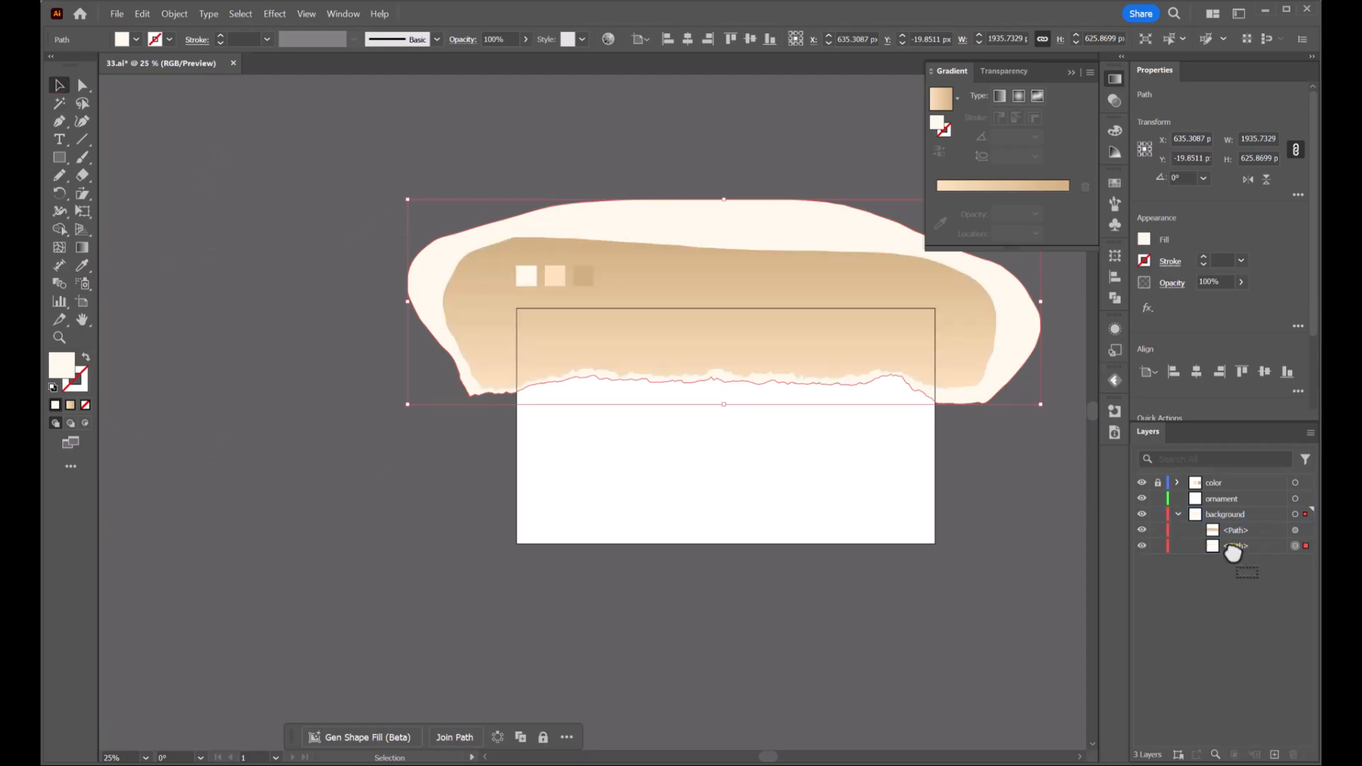
left_click(1020, 497)
Select both the cream and gradient shapes together
scroll(967, 430, "up", 3)
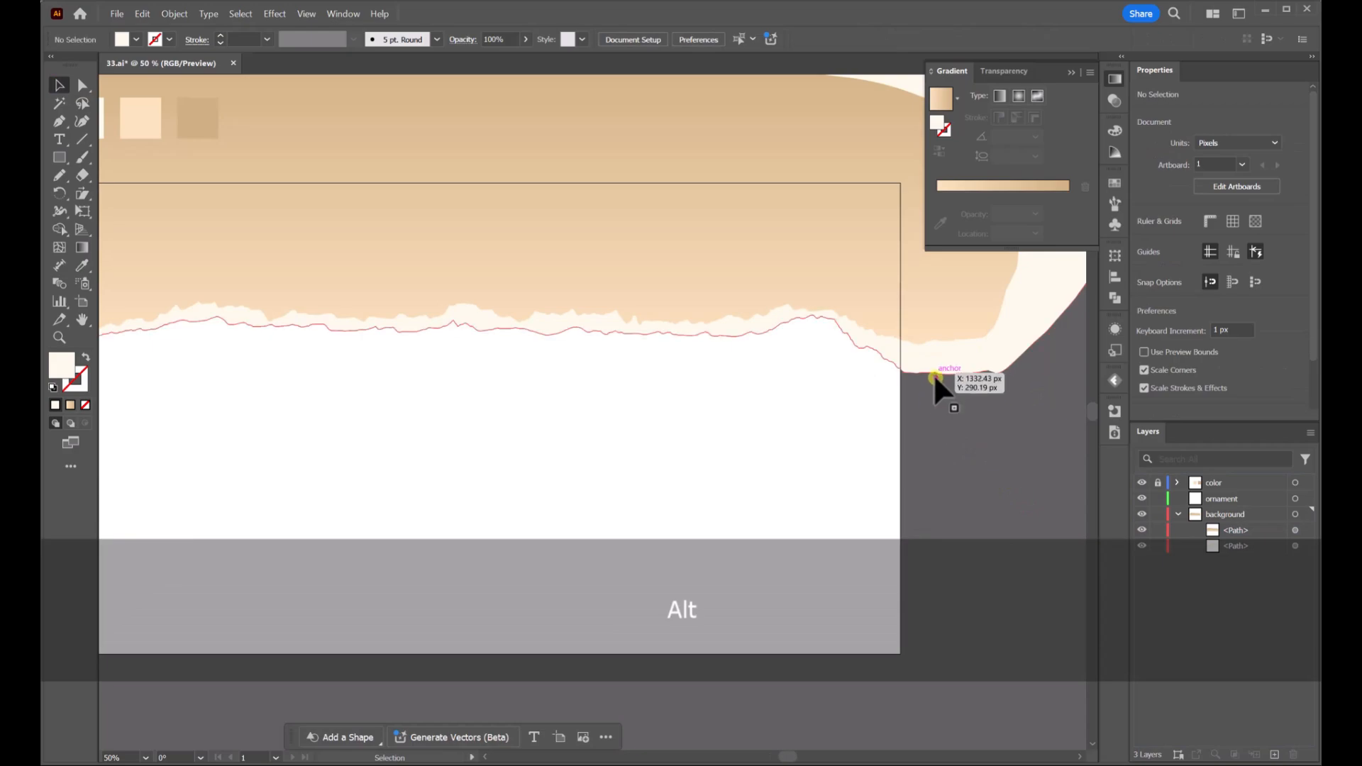
left_click(934, 373)
left_click(784, 274, "shift")
scroll(784, 273, "down", 1)
left_click_drag(787, 272, 776, 222)
left_click_drag(1005, 368, 915, 390)
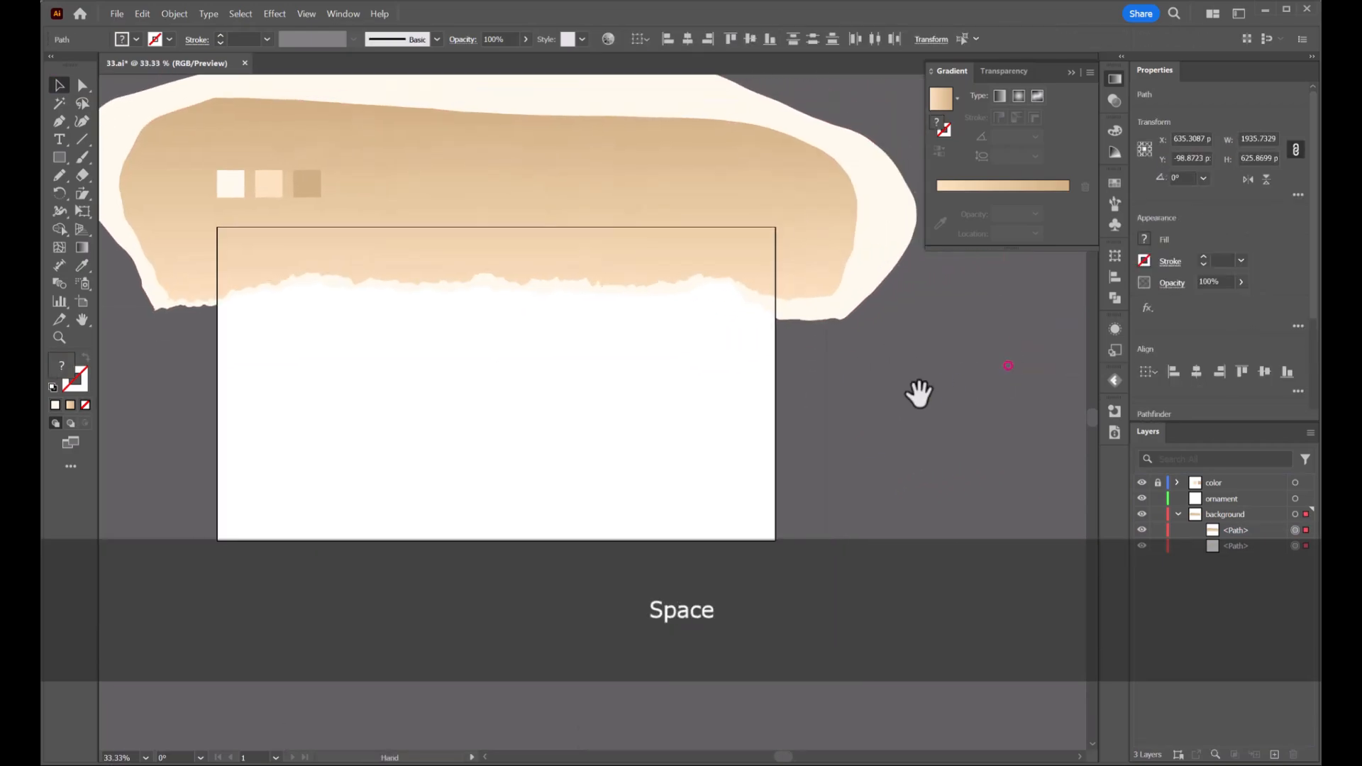
scroll(781, 307, "down", 1)
Paste a copy of both shapes, flip it vertically and move it to the artboard's lower edge
key("ctrl+c")
key("ctrl+v")
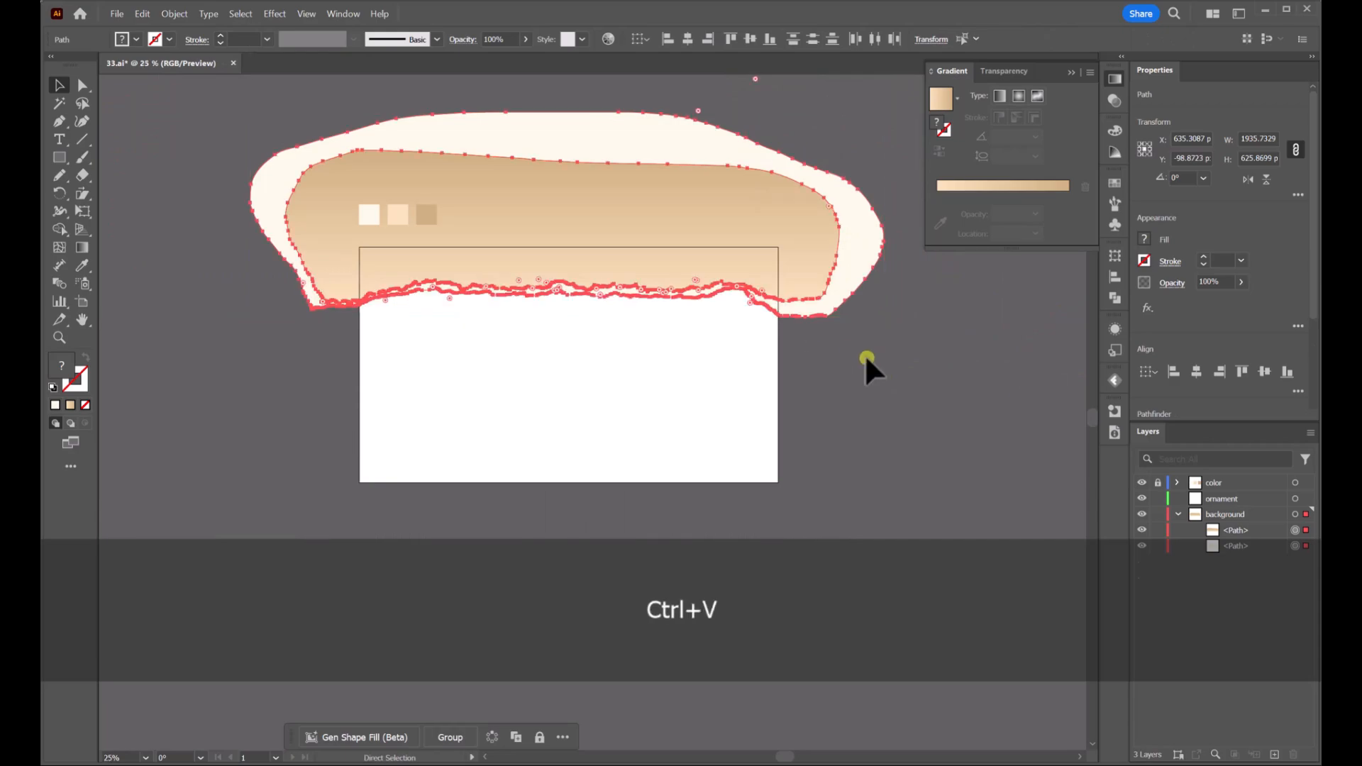
left_click(1267, 180)
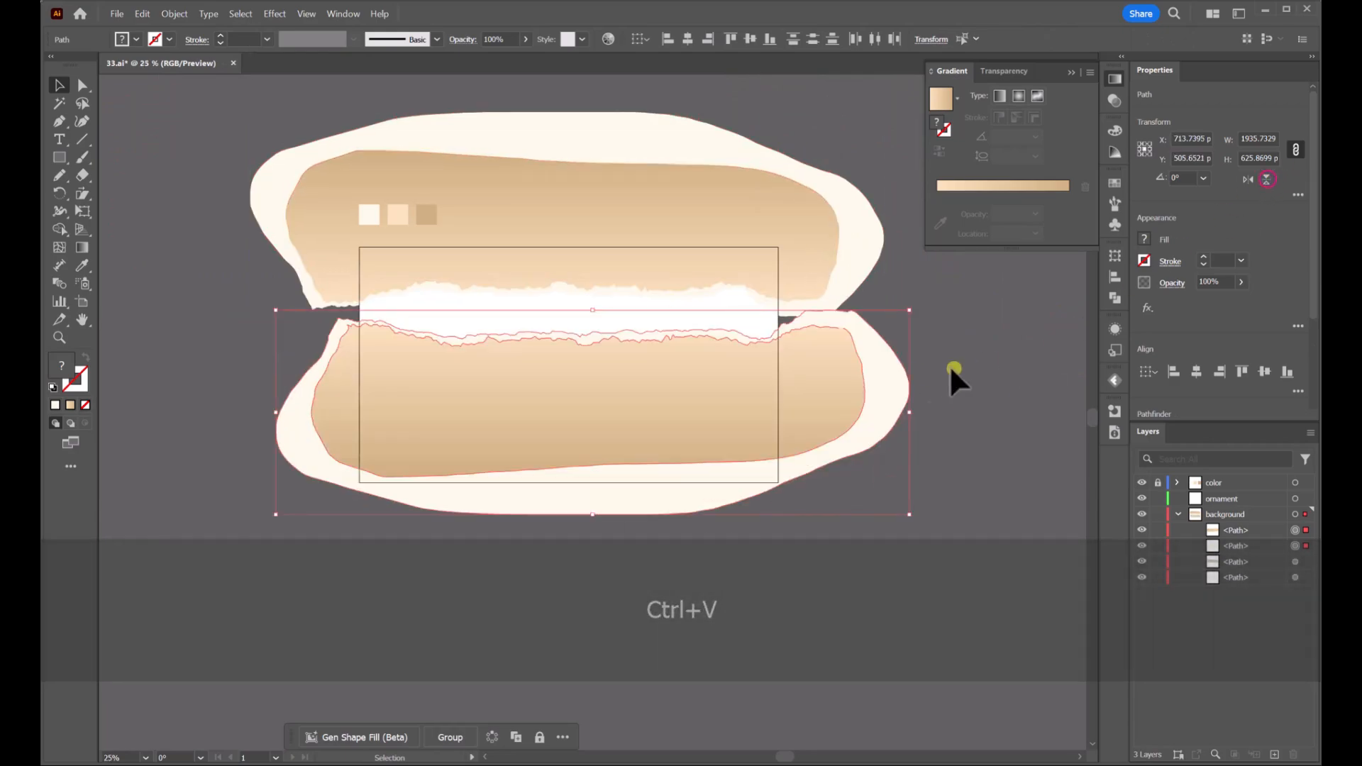
left_click_drag(840, 395, 844, 508)
left_click(916, 355)
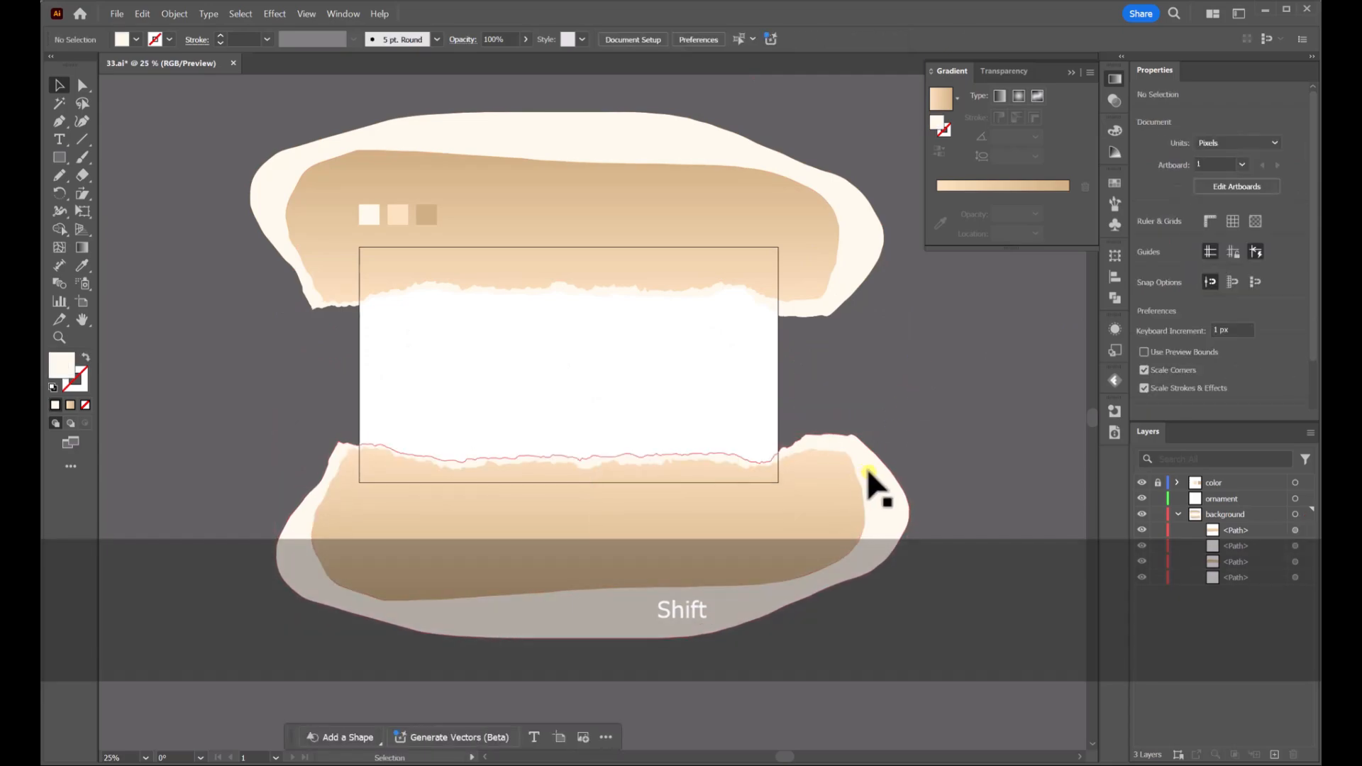
Apply the top cream shape's colour to the lower inner shape using the Eyedropper
left_click(837, 481)
left_click(84, 267)
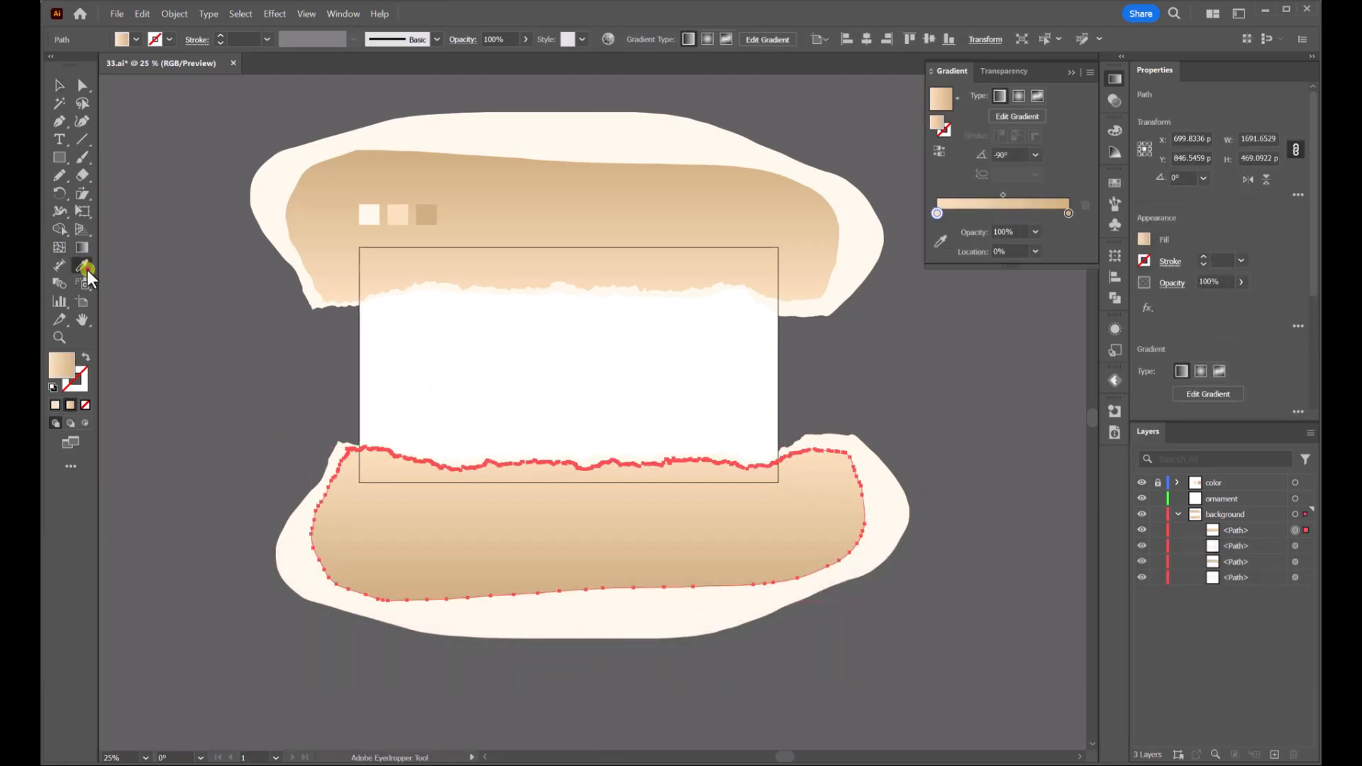
left_click(703, 145)
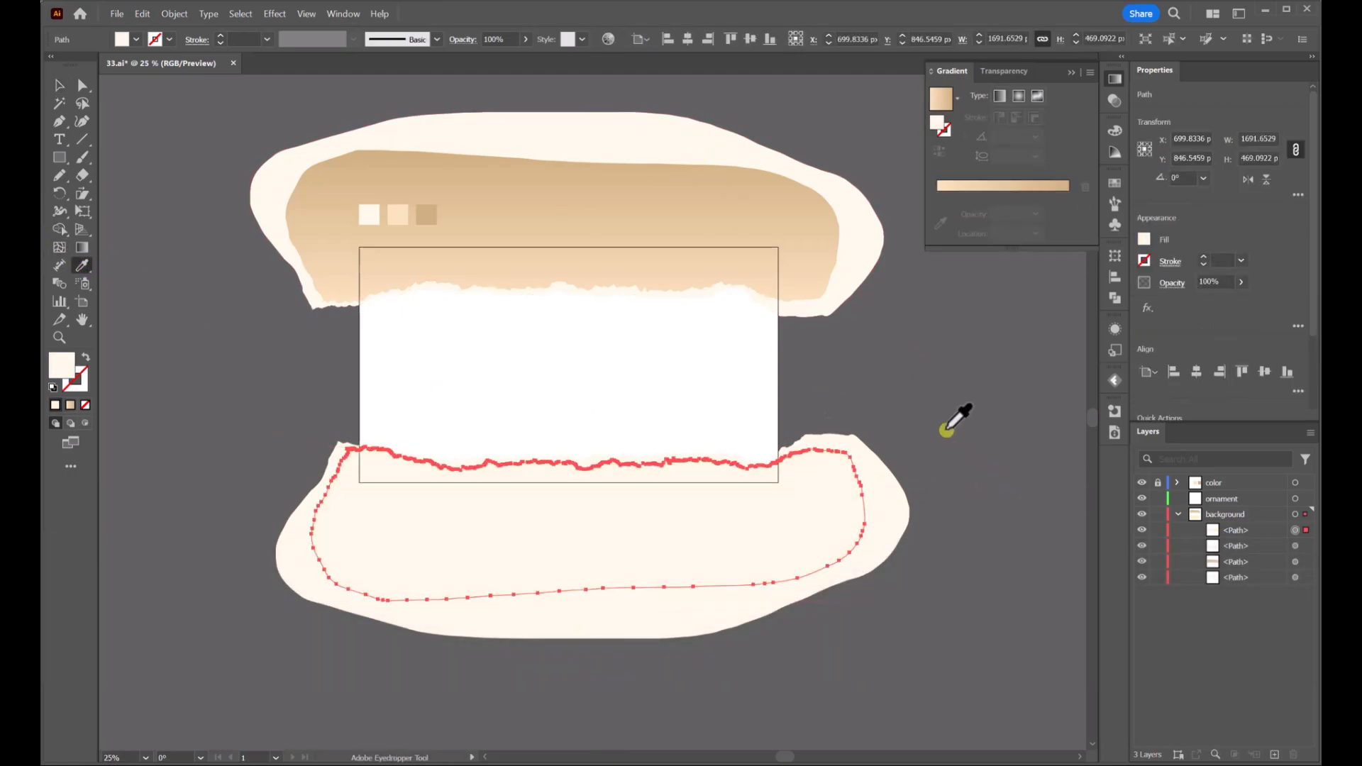
Apply the top shape's tan gradient fill to the lower outer shape using the Eyedropper
key("v")
left_click(876, 483)
left_click(82, 267)
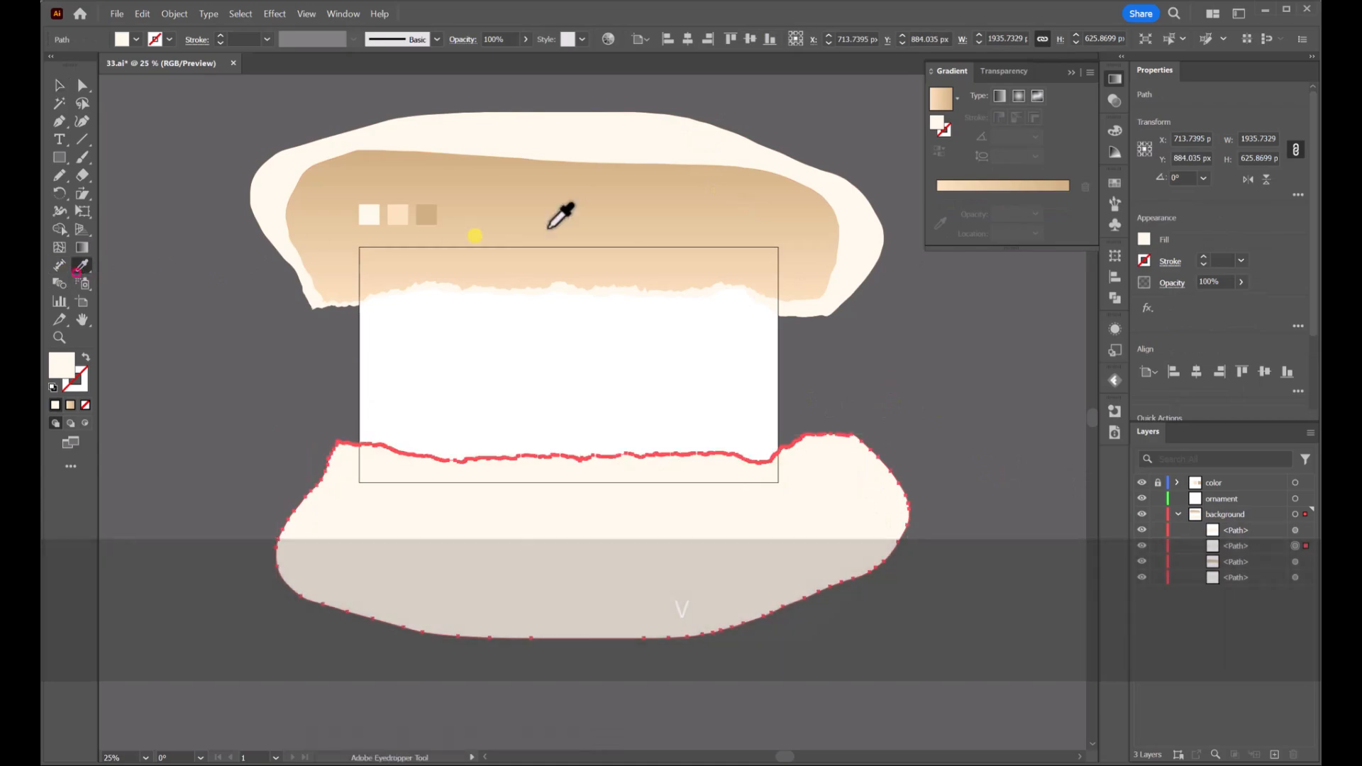
left_click(596, 215)
left_click(59, 85)
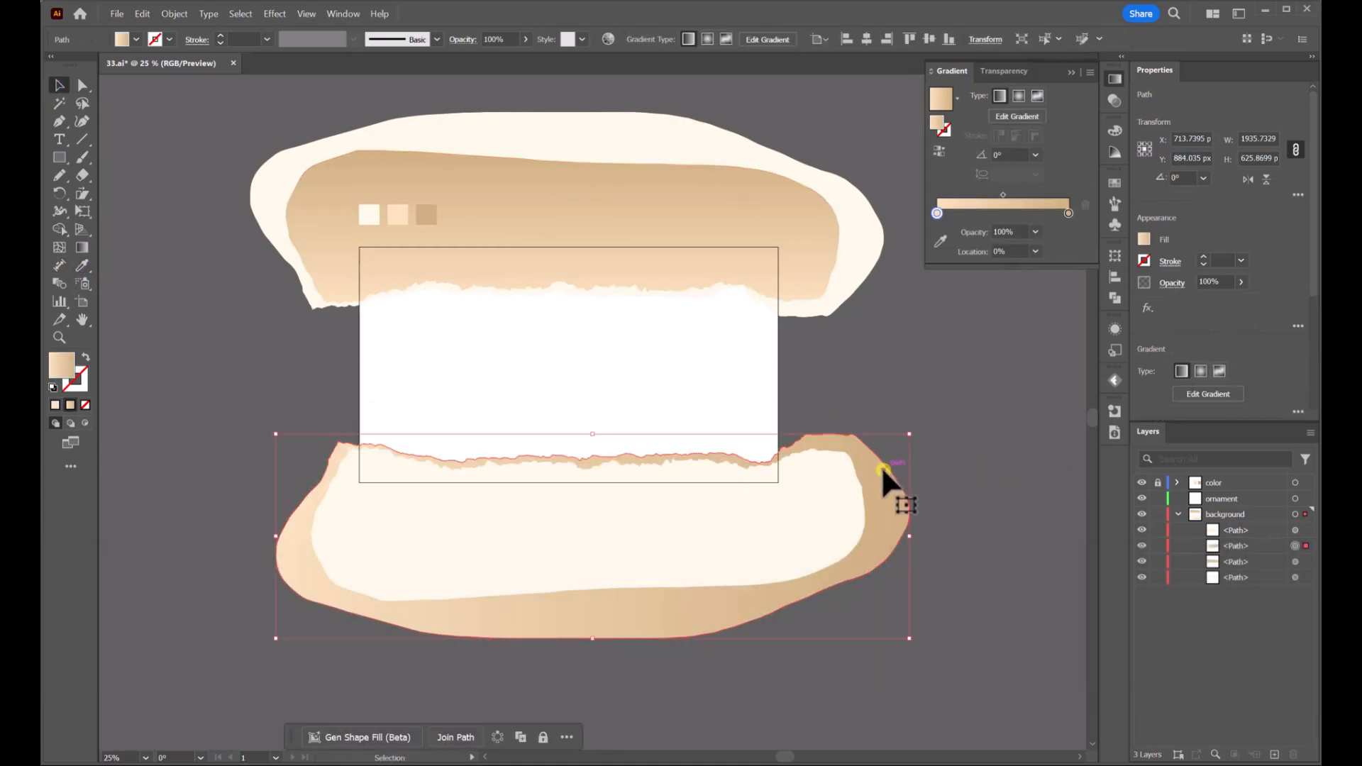
Move the lower gradient path above the cream path in the layer stack and shift it slightly down
left_click_drag(1223, 555, 1222, 525)
left_click(963, 434)
left_click_drag(848, 474, 798, 490)
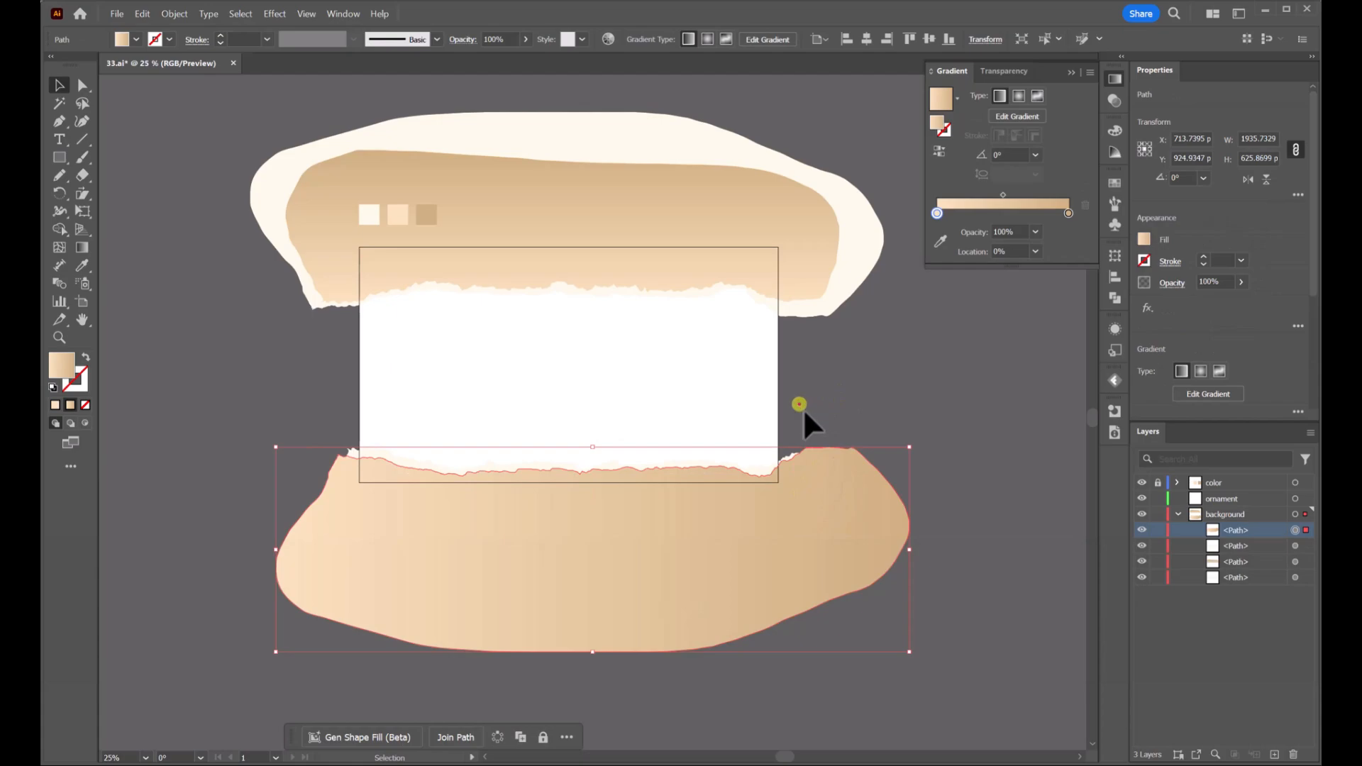
Select both lower shapes, rotate them 180° and shift them to the left
left_click_drag(803, 407, 911, 473)
left_click(1243, 181)
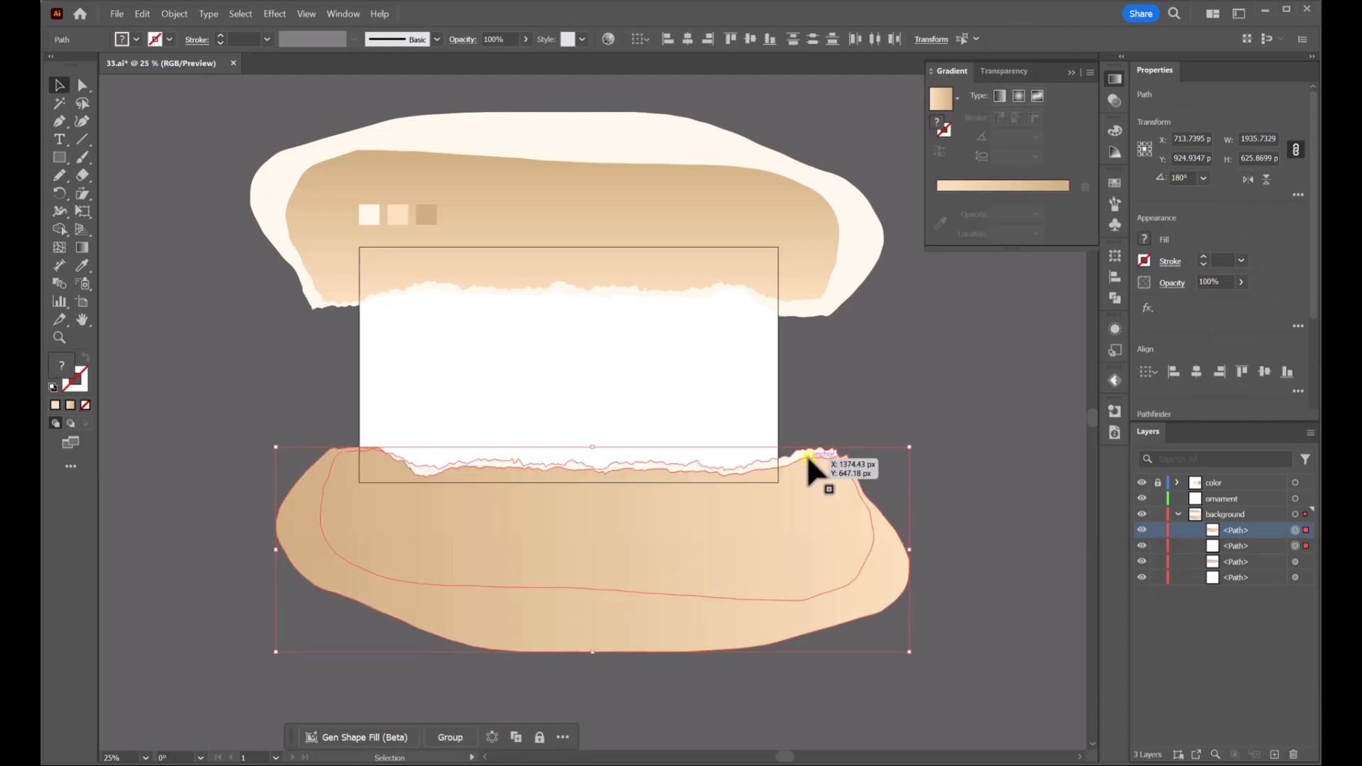
left_click_drag(815, 483, 755, 510)
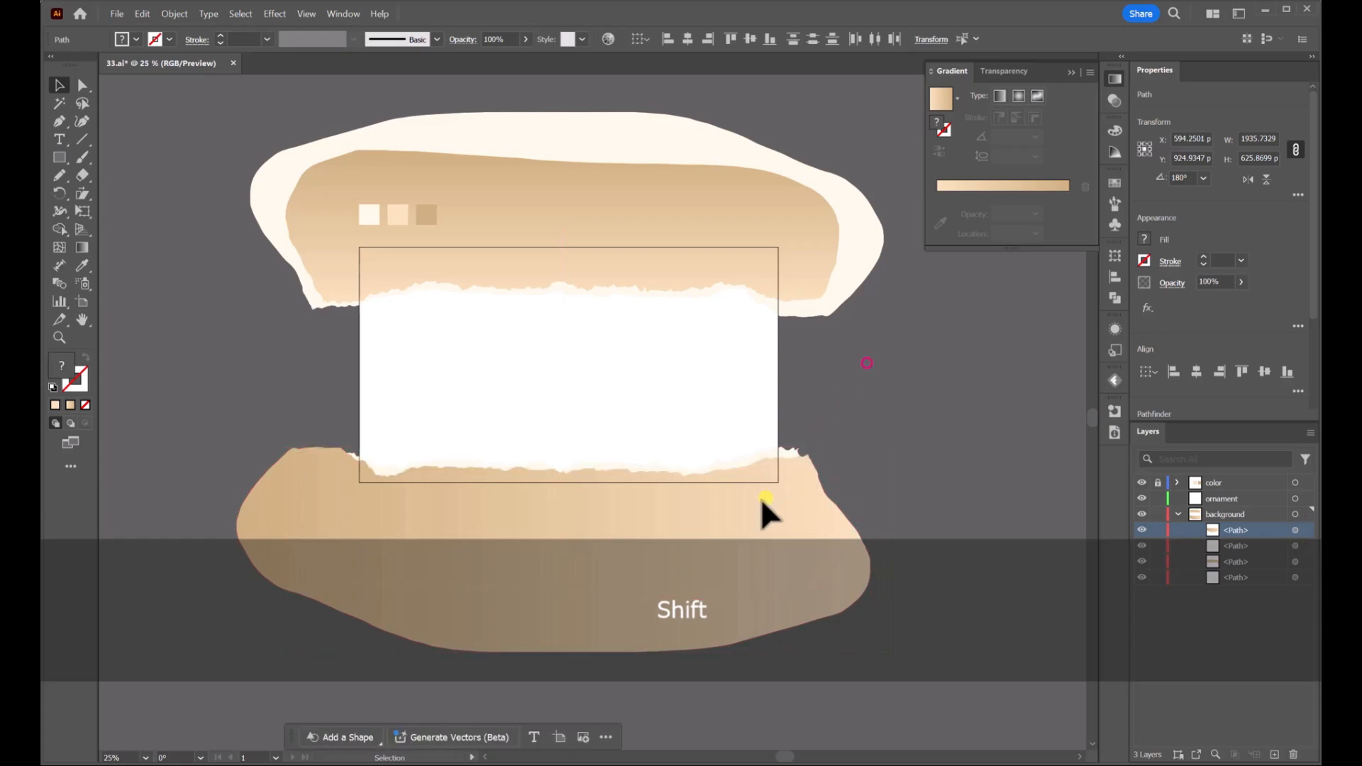
Redraw the lower shape's gradient vertically along its torn top edge with the Gradient tool
left_click(190, 358)
key("g")
left_click(554, 473)
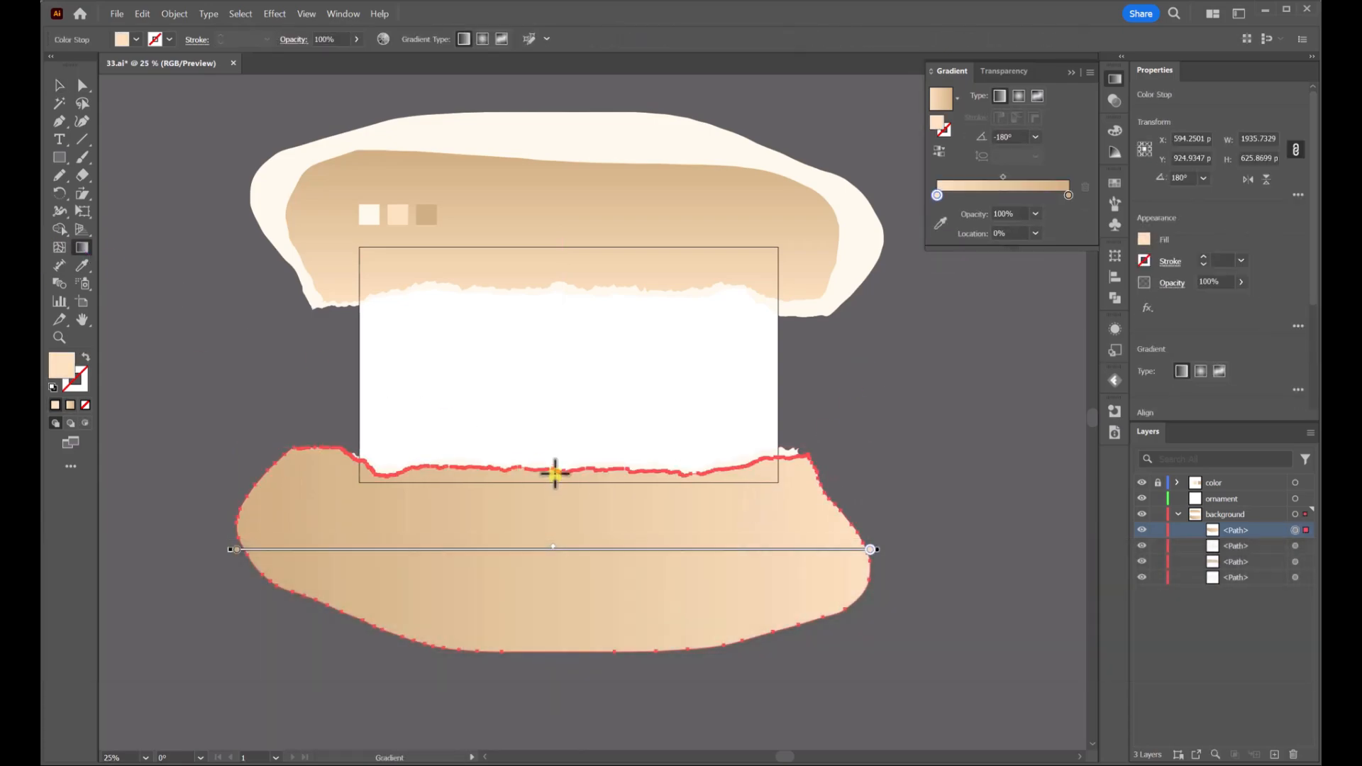
left_click_drag(555, 468, 555, 522)
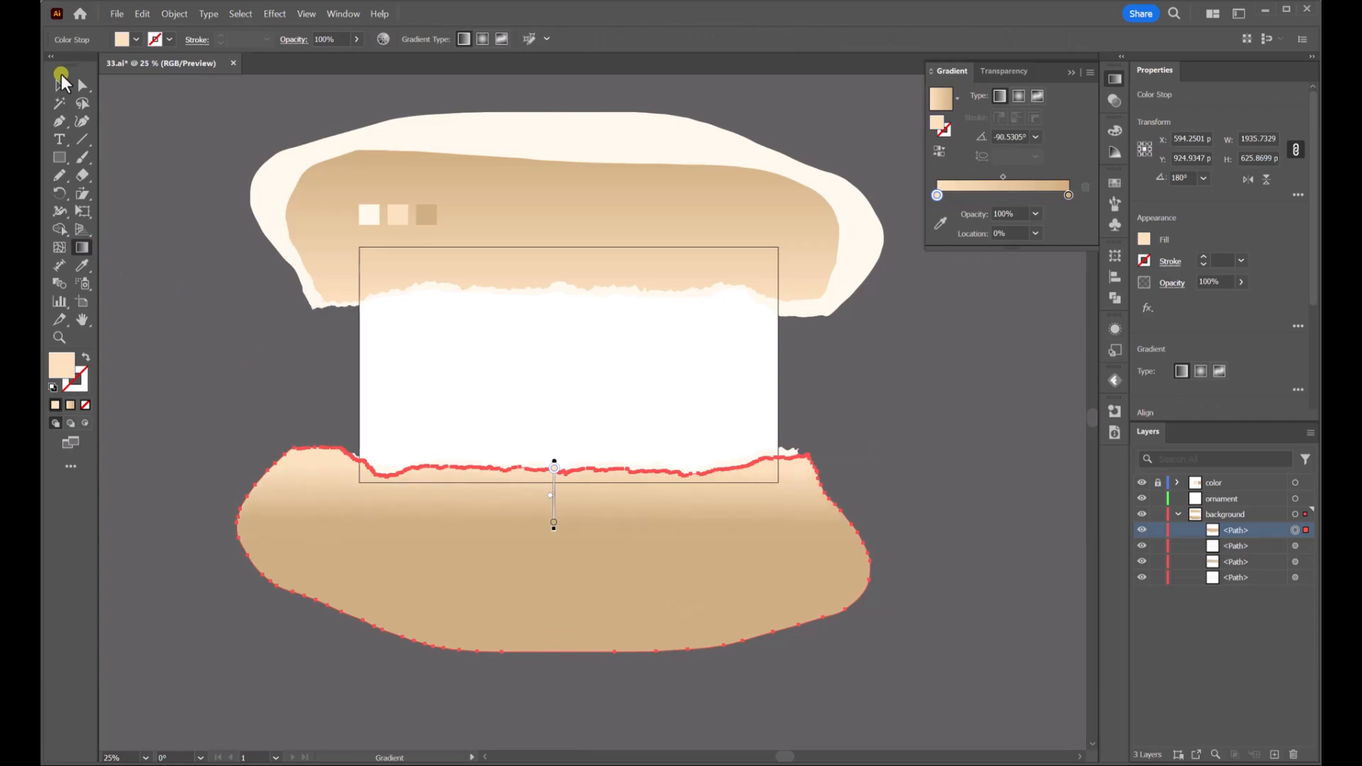
left_click(61, 86)
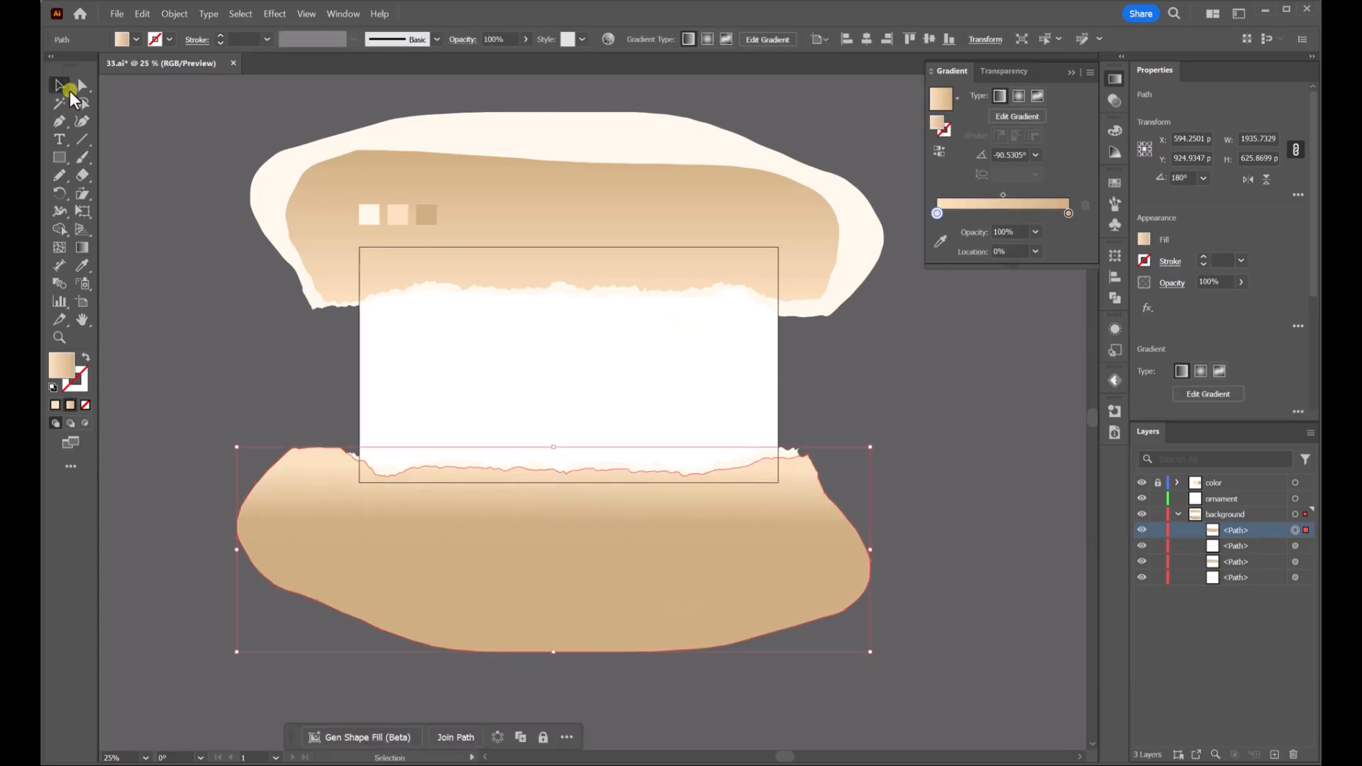
Select both lower shapes and nudge them slightly upward
left_click(993, 510)
left_click(790, 477)
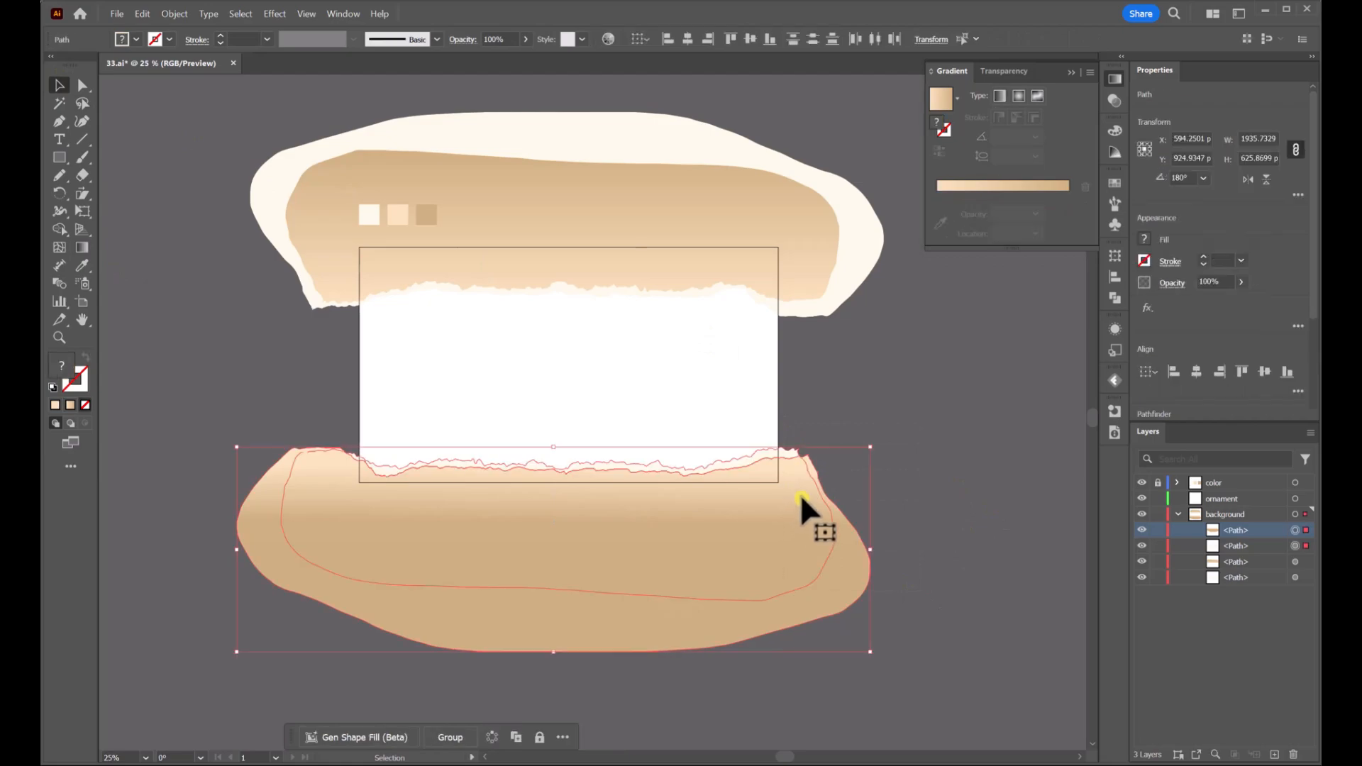
left_click_drag(801, 494, 798, 477)
left_click(904, 368)
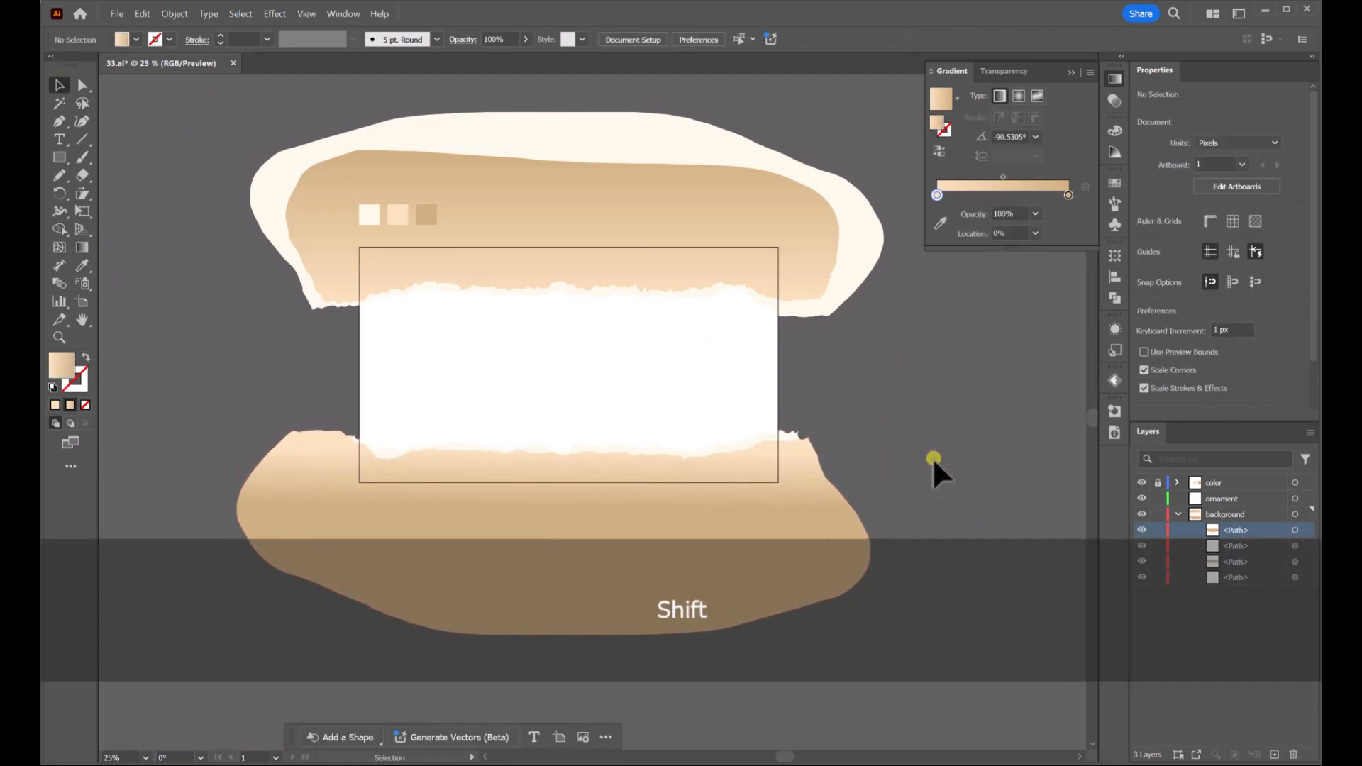
Draw a small square about 36 px beside the swatches and fill it white with the Eyedropper
left_click_drag(952, 508, 242, 264)
left_click(475, 166)
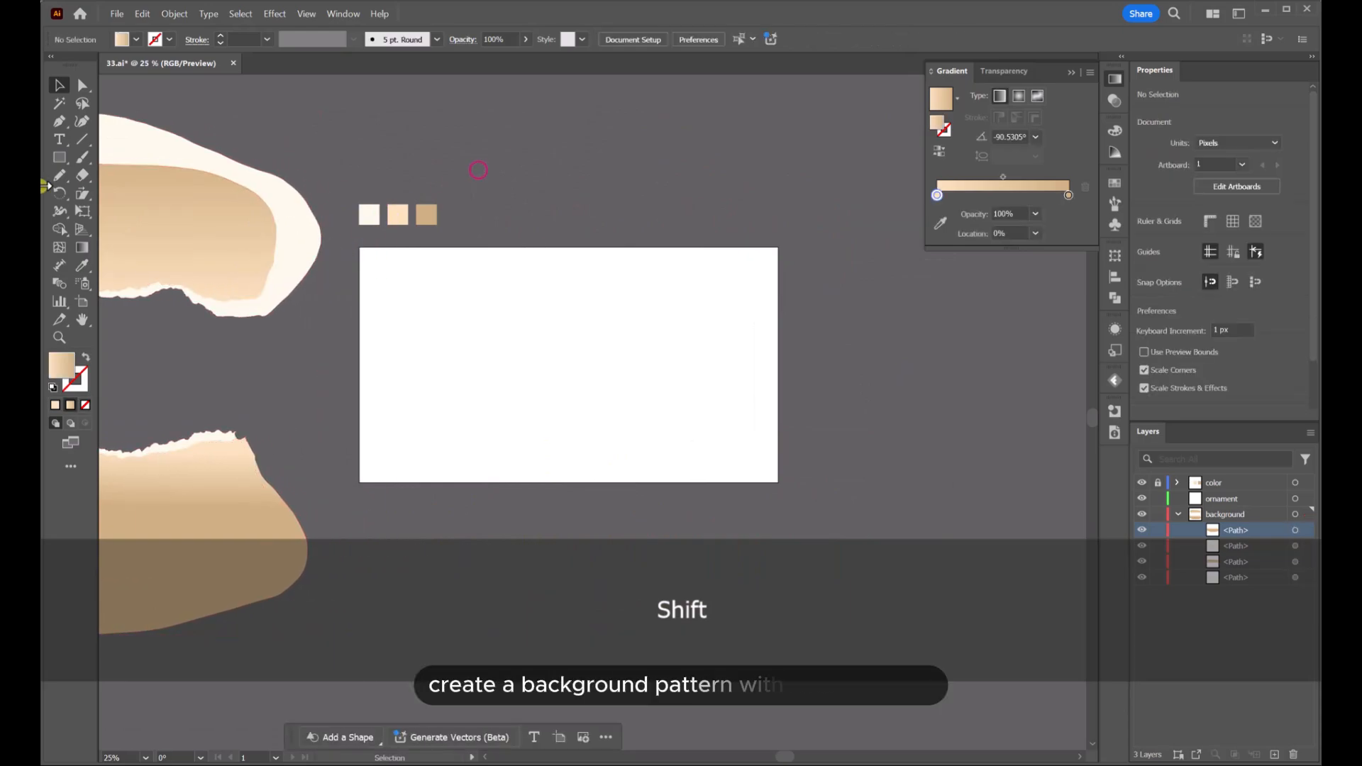
left_click(59, 157)
scroll(352, 246, "up", 1, "alt")
scroll(352, 245, "up", 2)
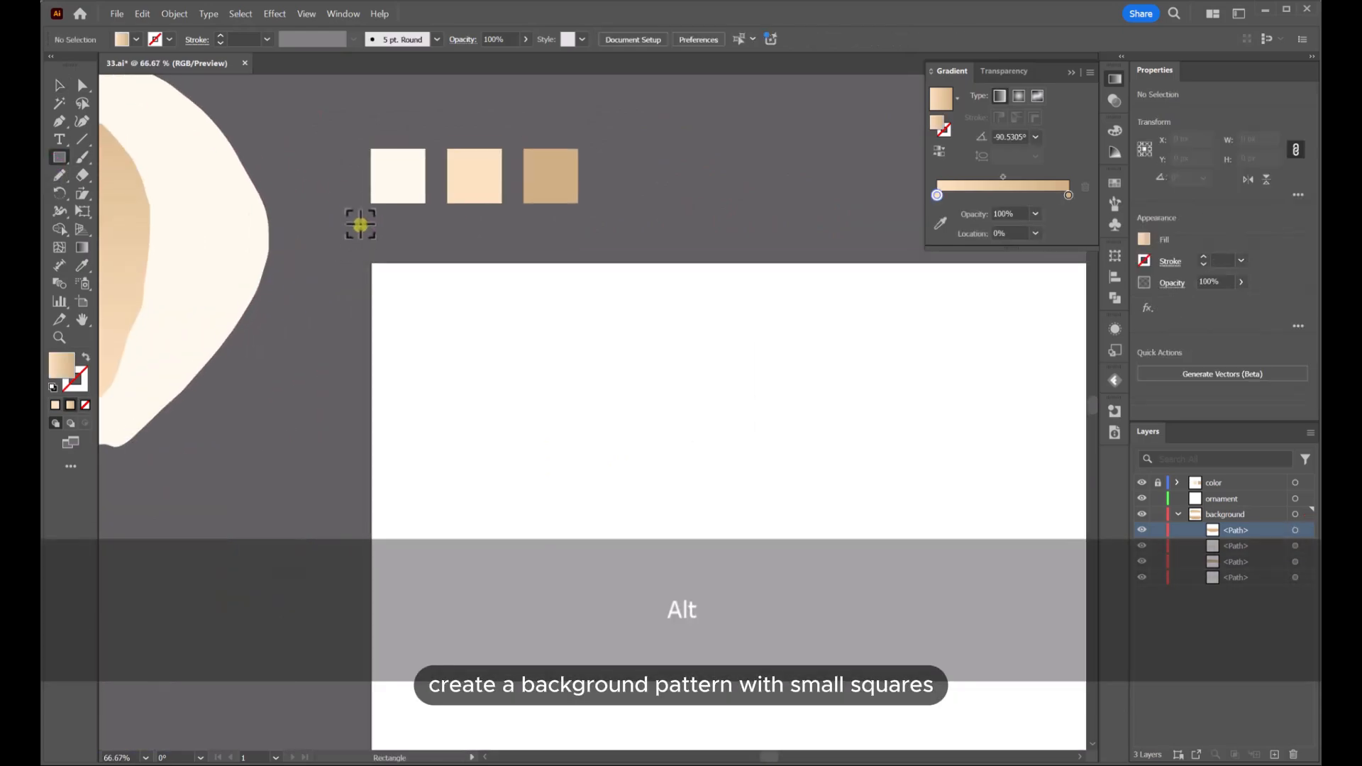
left_click_drag(357, 219, 388, 251)
left_click(81, 275)
left_click(444, 306)
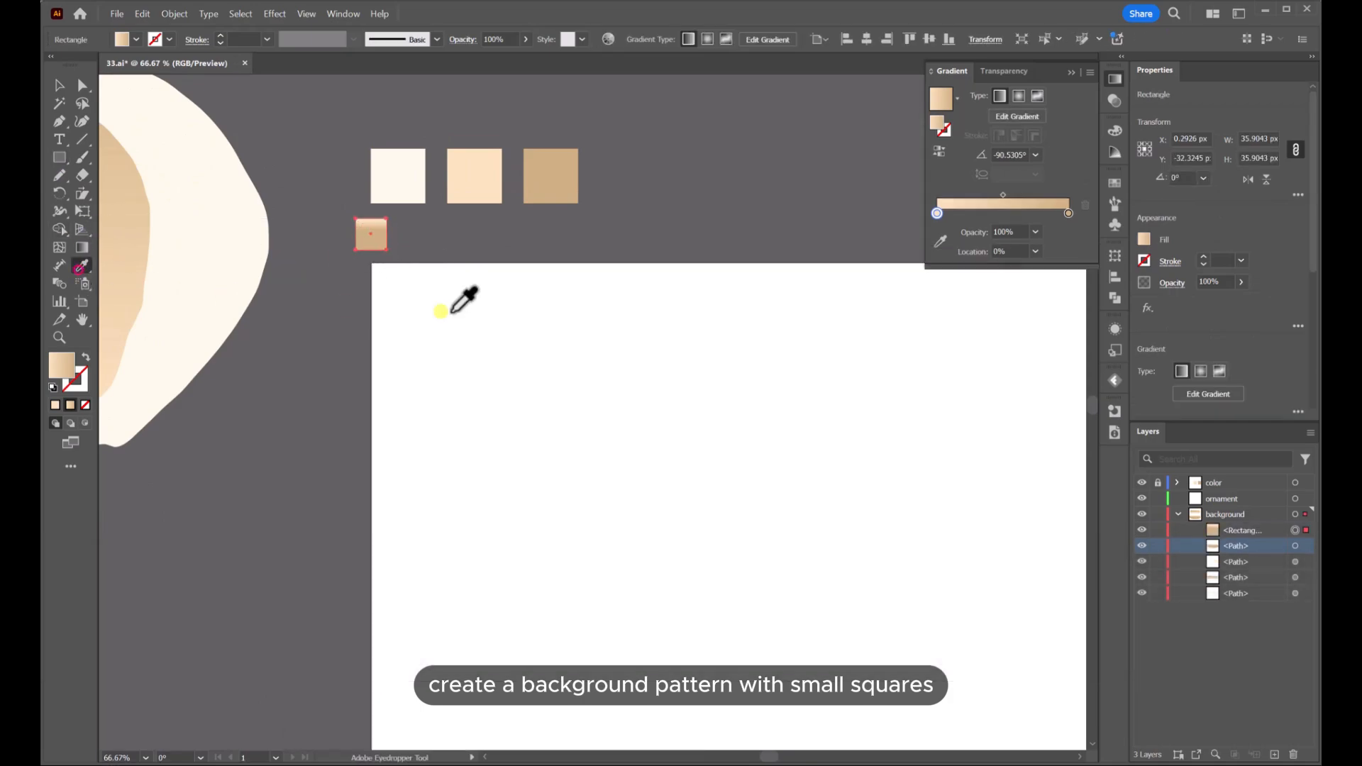
left_click(56, 87)
left_click(442, 241)
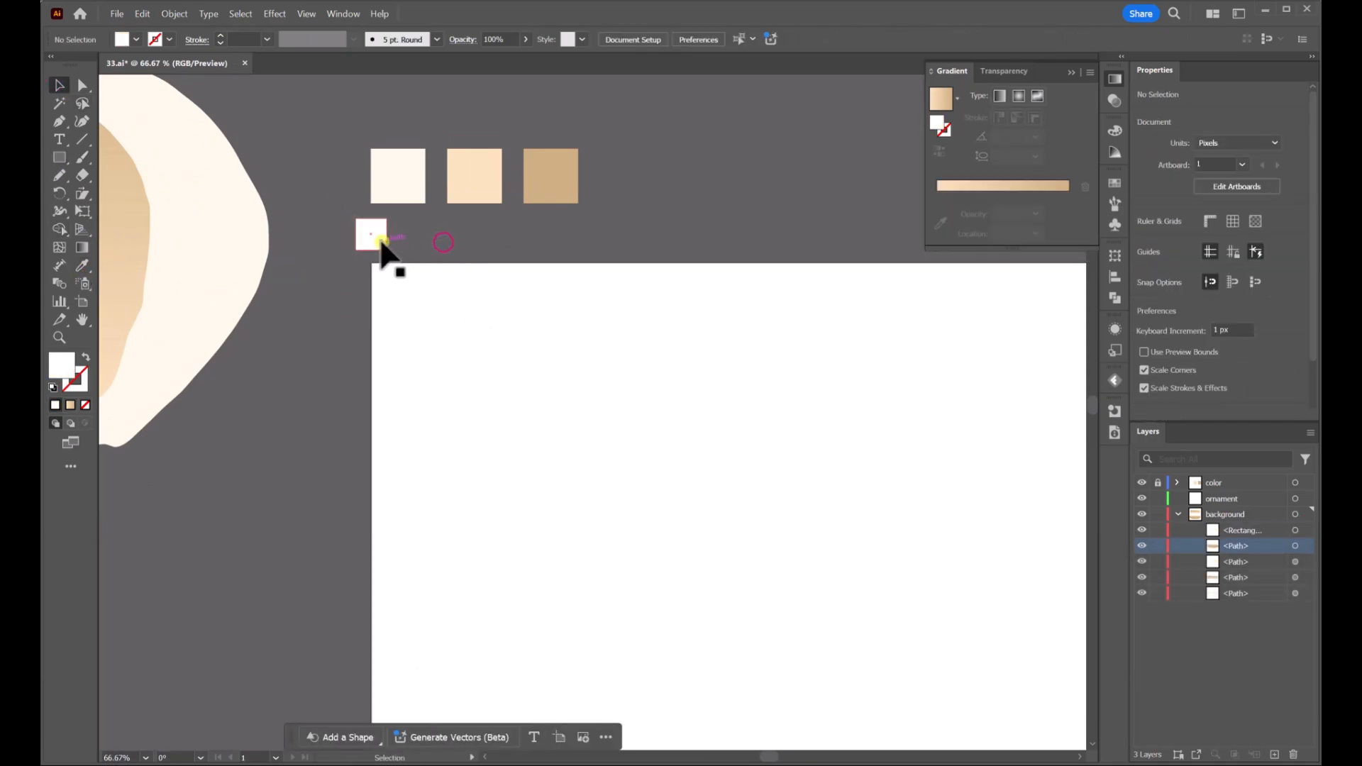
Duplicate the square next to itself and fill the copy with the light grey K=30 swatch
mouse_move(378, 242)
left_mouse_down()
mouse_move(336, 243)
mouse_move(447, 243)
mouse_move(364, 252)
left_mouse_up()
left_click(385, 229)
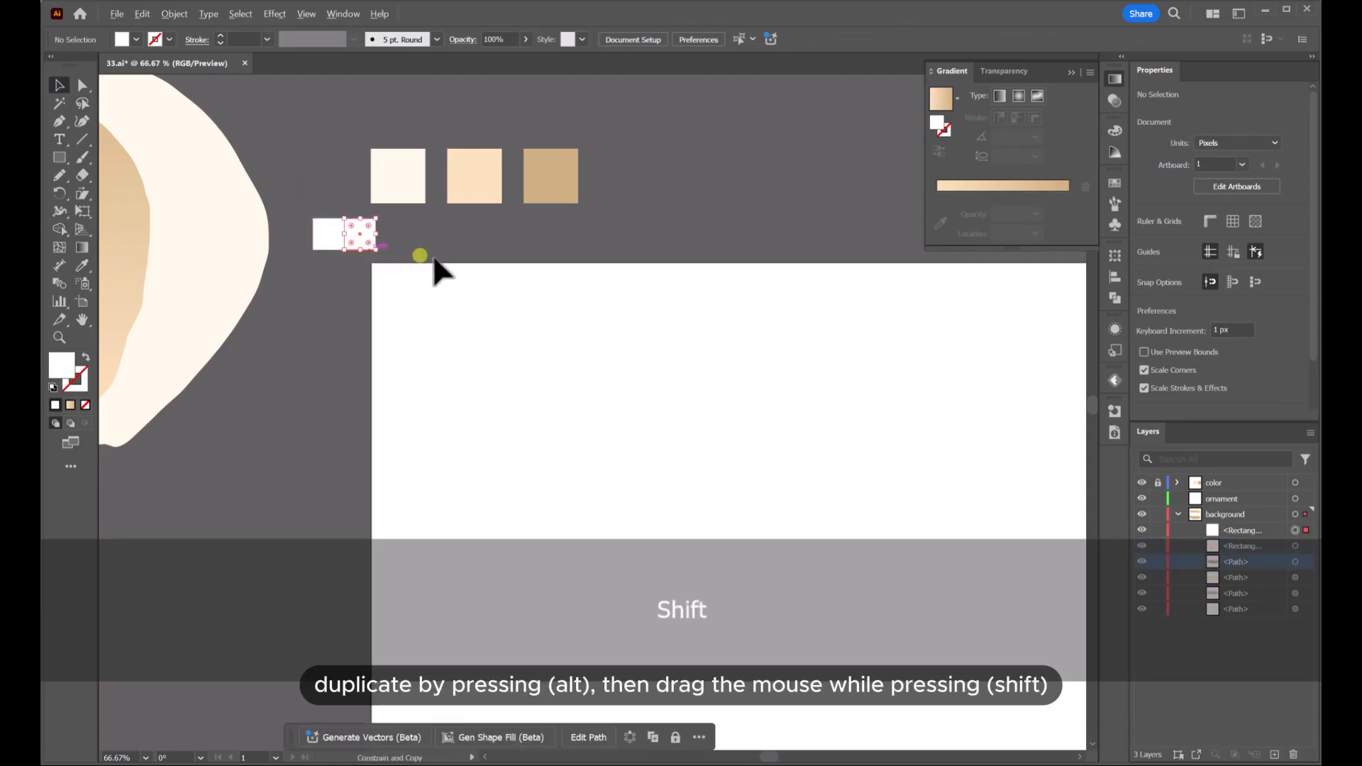
left_click(1147, 239)
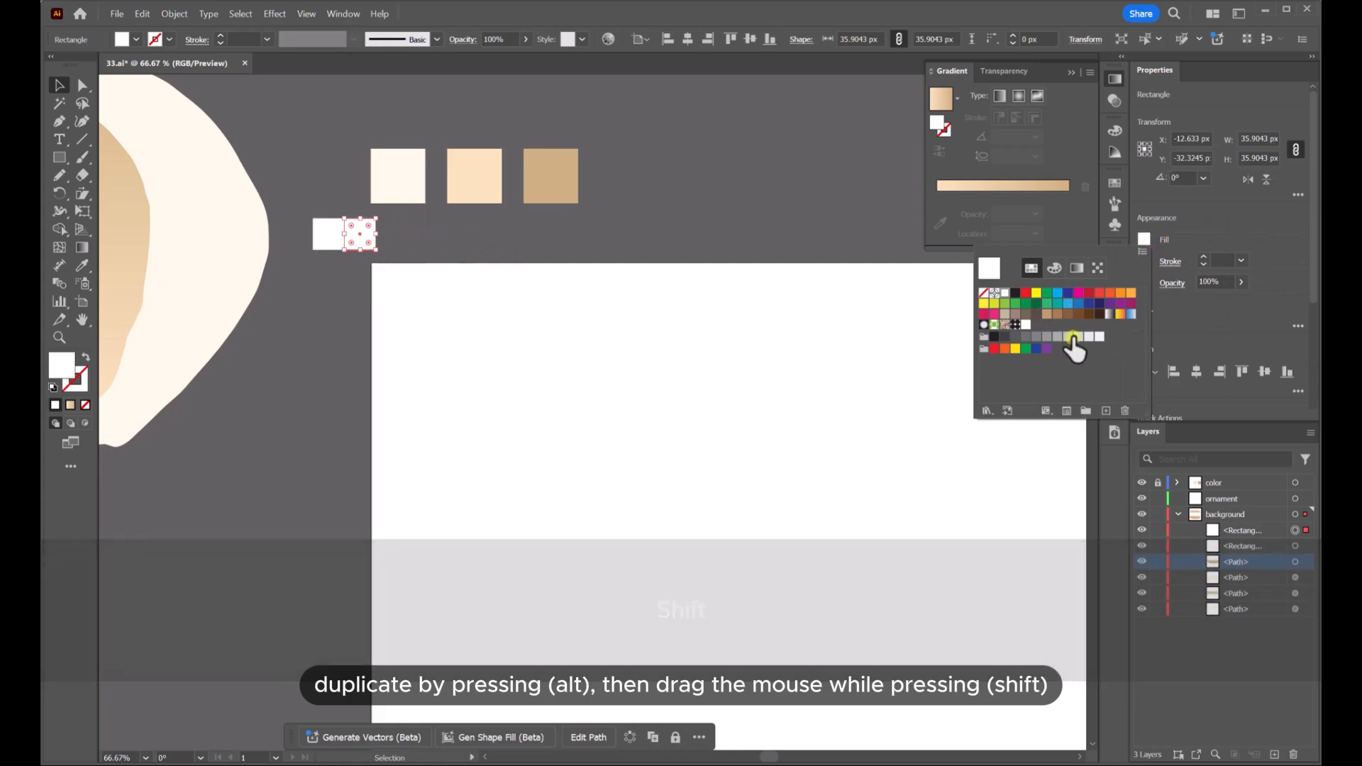
left_click(1087, 338)
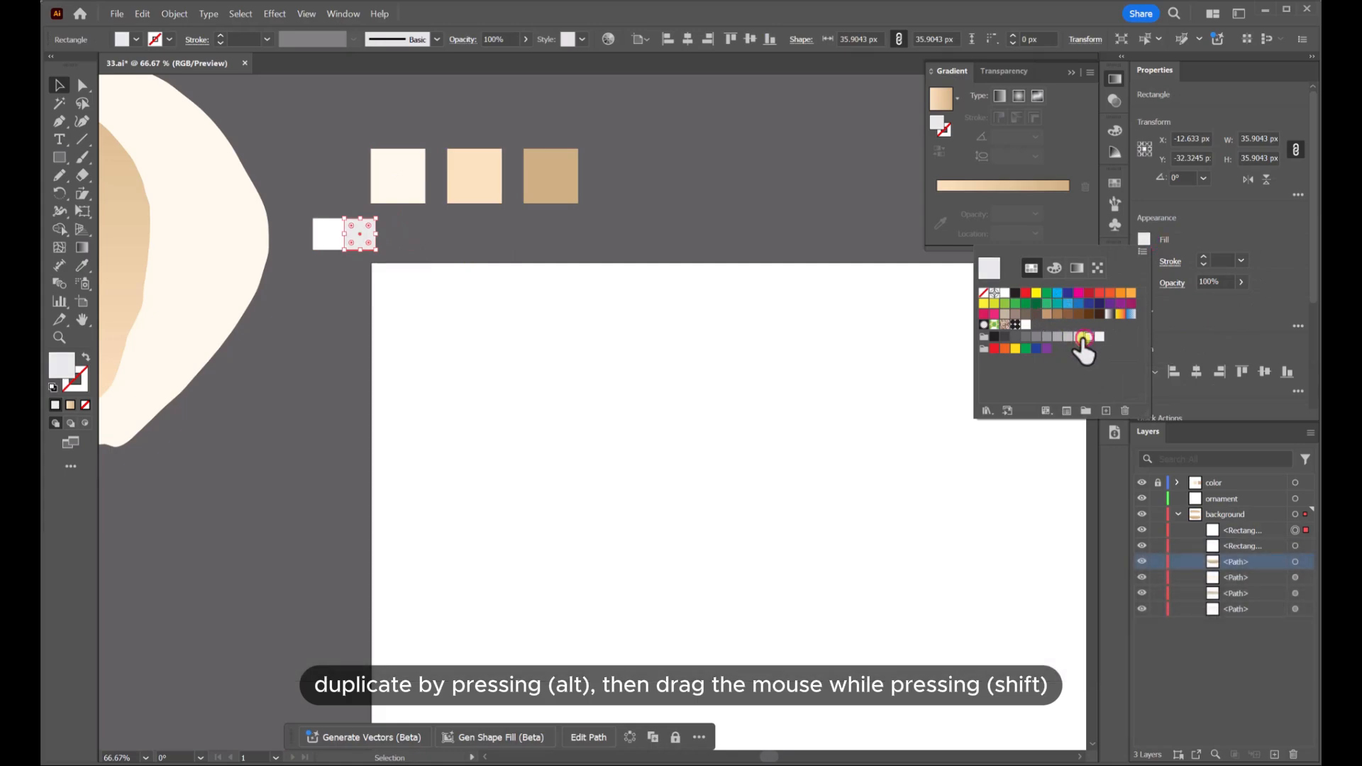
left_click(1077, 339)
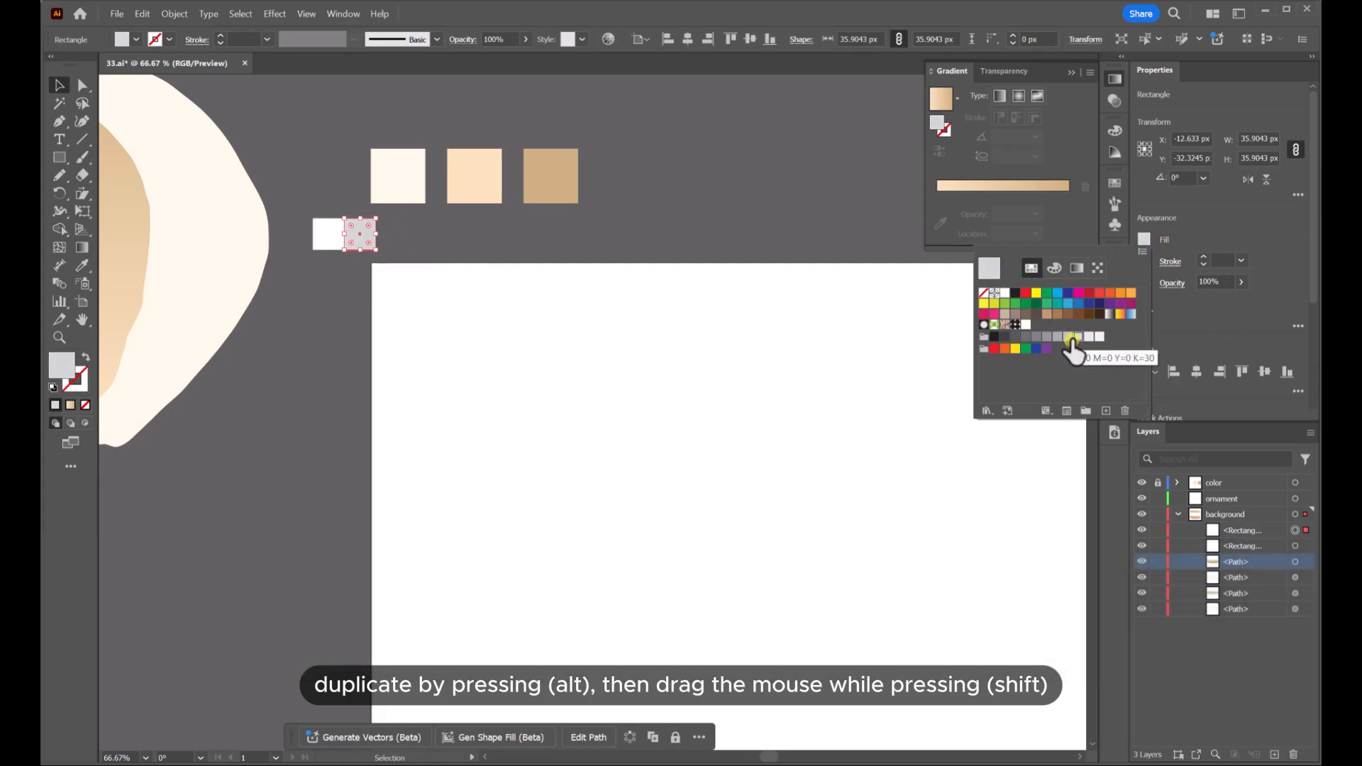
left_click(709, 176)
Select both squares and duplicate the pair horizontally to the right
scroll(709, 175, "down", 1)
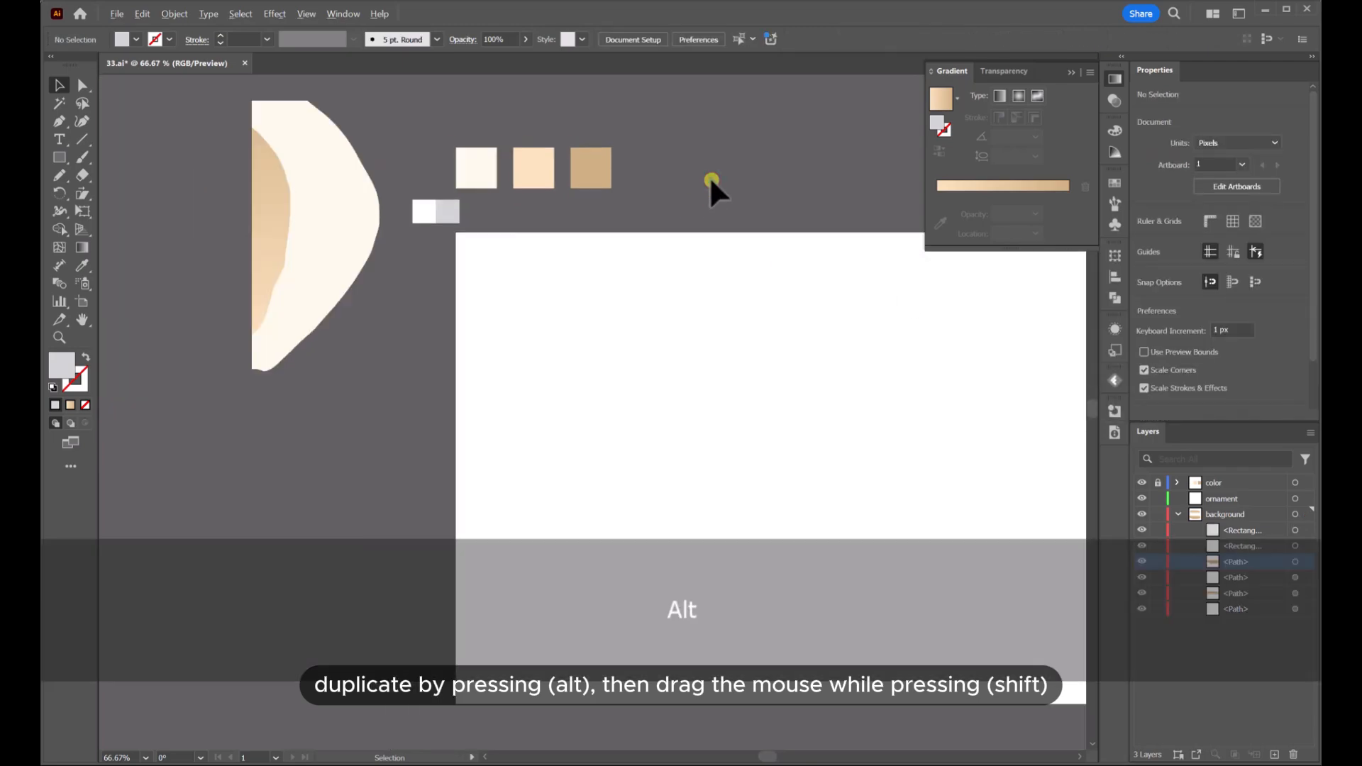
scroll(710, 176, "up", 1)
left_click(358, 223)
scroll(371, 228, "up", 1)
key("space")
left_click_drag(371, 228, 456, 256)
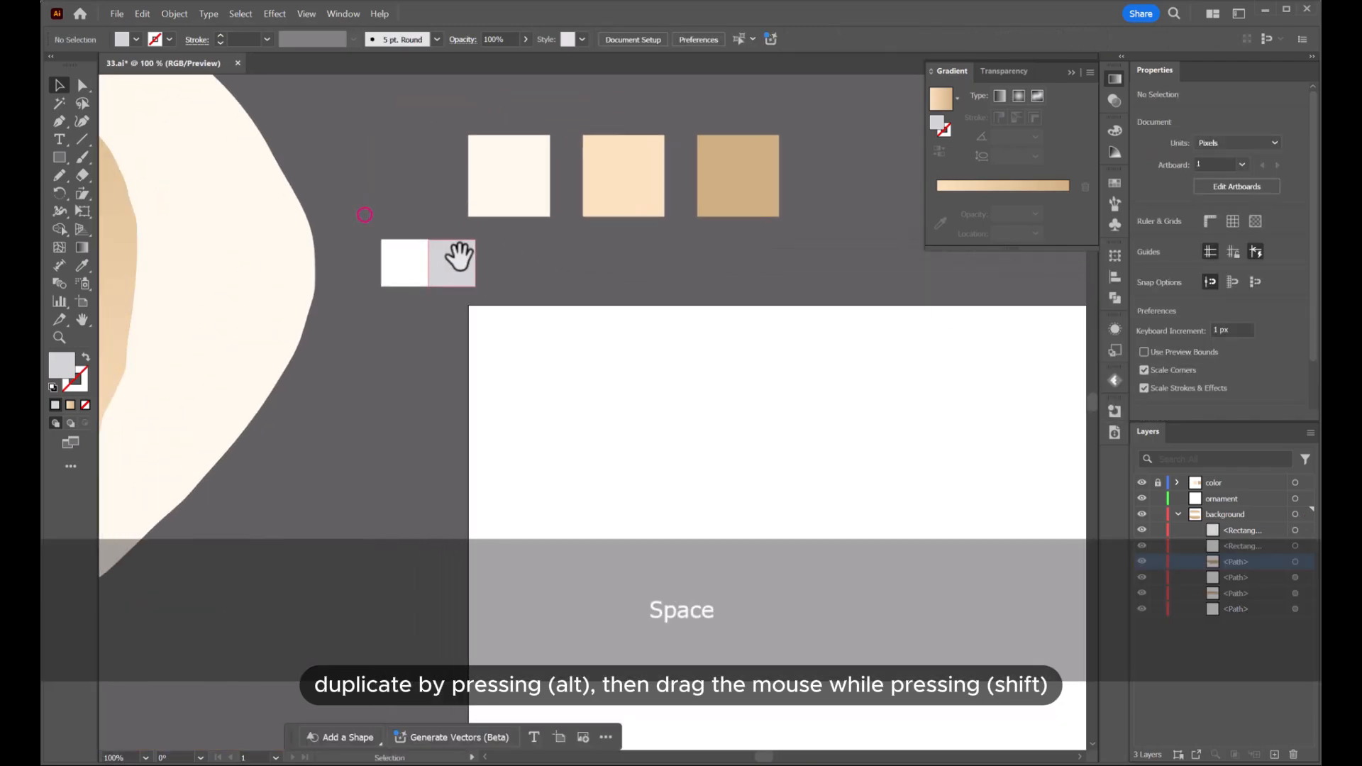
left_click(388, 263, "shift")
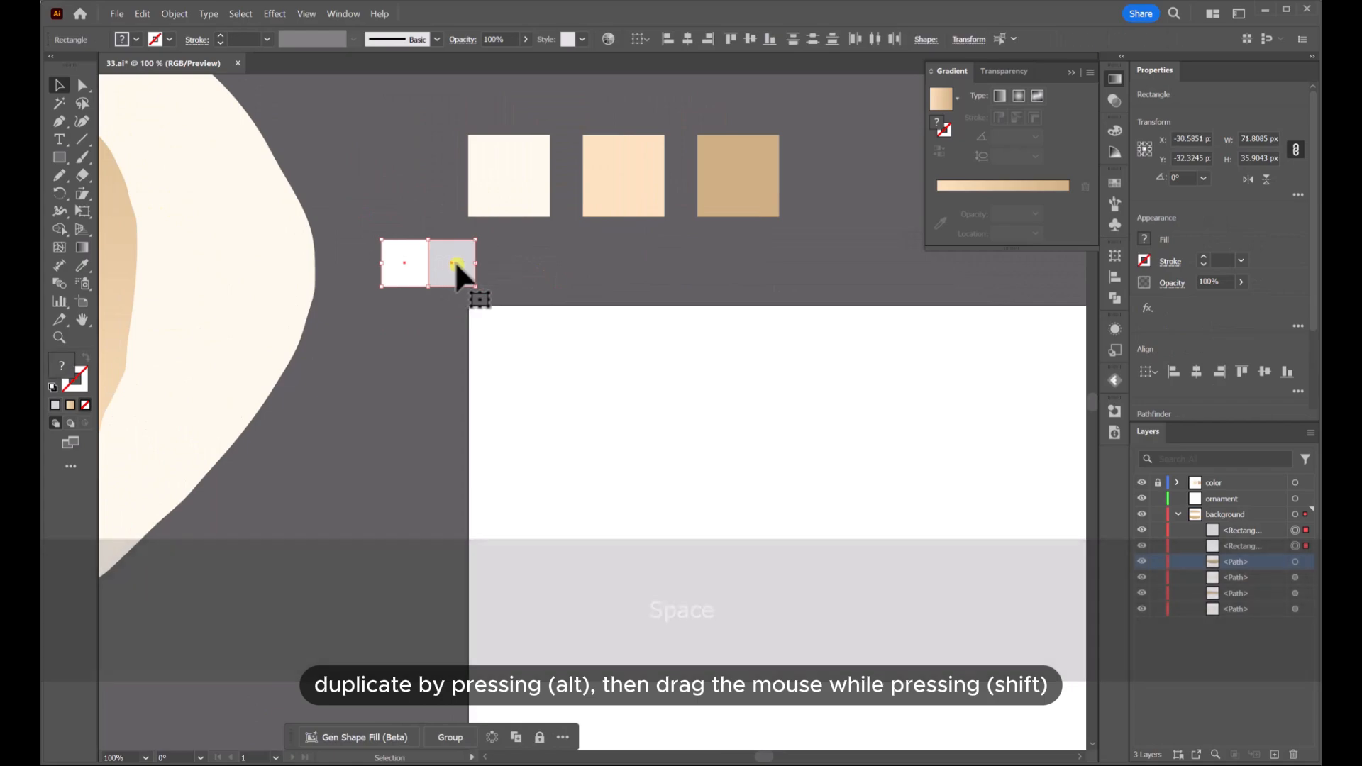
key("alt")
left_click_drag(453, 263, 551, 272)
key("shift")
key("alt")
Repeat the duplication to extend the checker row across the artboard's width
scroll(632, 270, "down", 2)
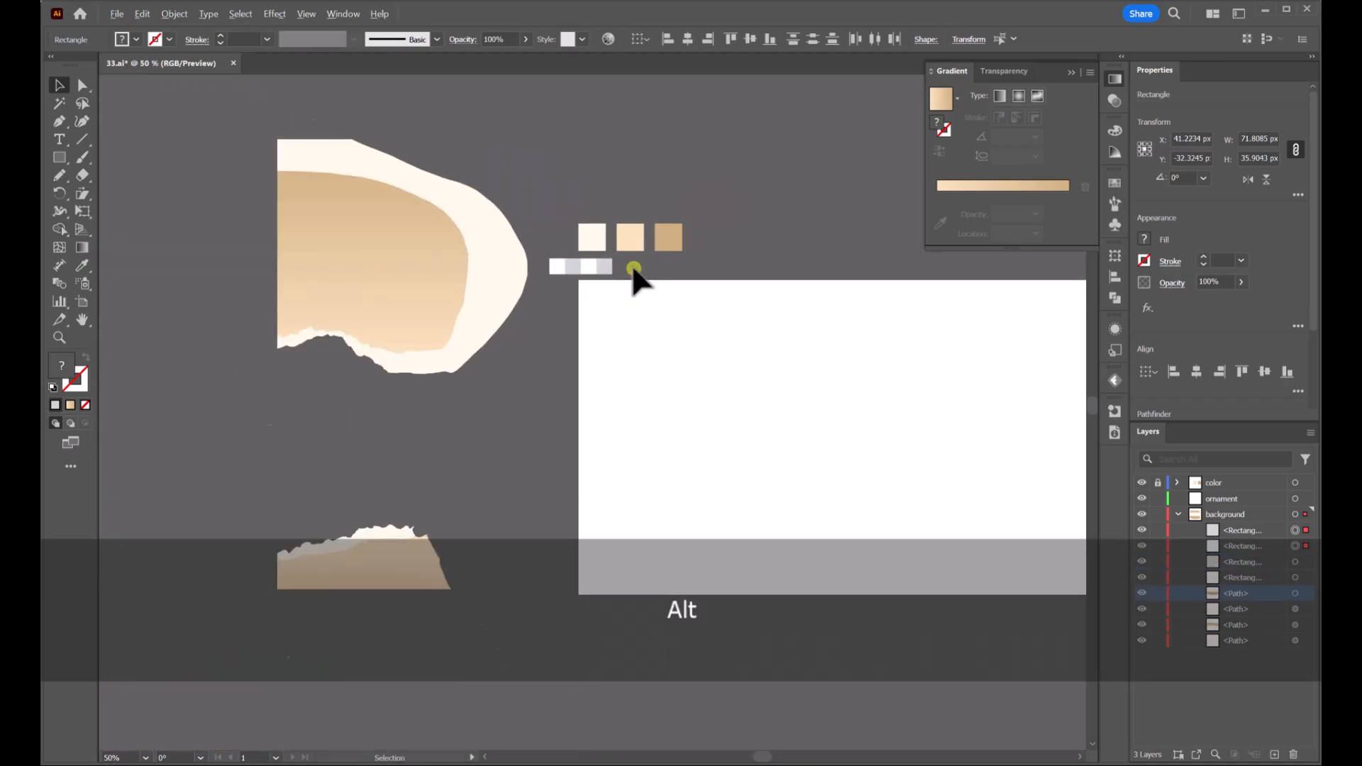
scroll(634, 269, "down", 1)
key("space")
left_click_drag(795, 271, 644, 292)
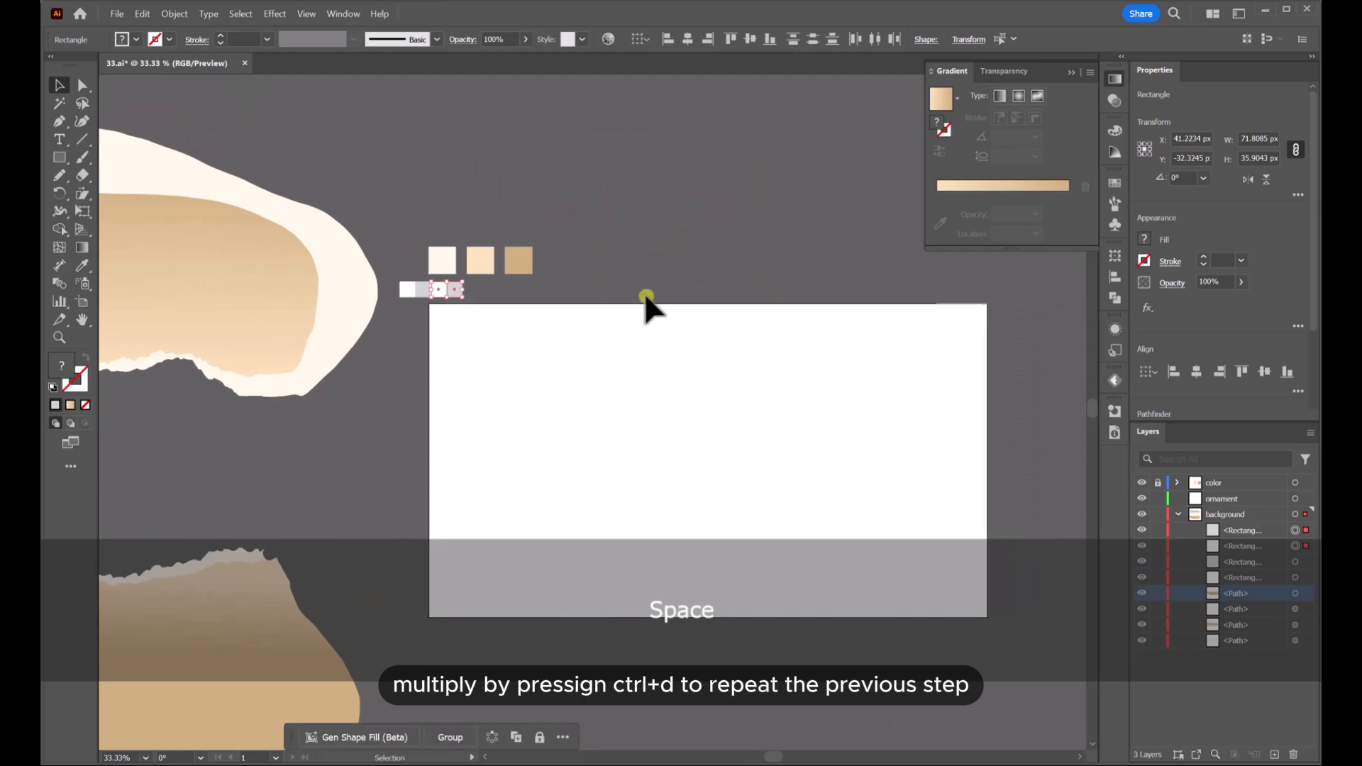
key("ctrl")
key("ctrl+d")
key("ctrl+d")
key("ctrl+d")
key("ctrl+d")
key("ctrl+d")
key("ctrl+d")
key("ctrl+d")
key("ctrl+d")
key("ctrl+d")
key("ctrl+d")
key("ctrl+d")
key("ctrl+d")
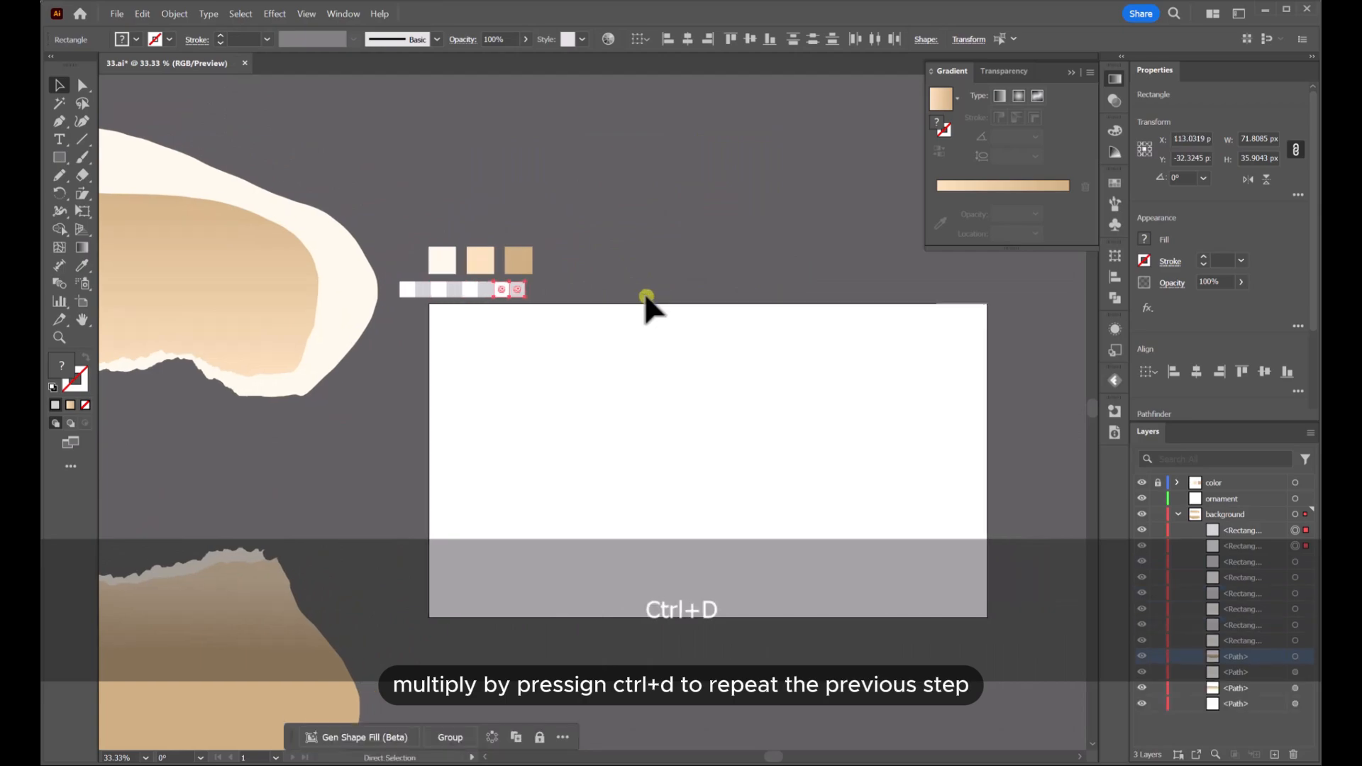
key("ctrl+d")
key("ctrl+d")
key("ctrl+d")
key("ctrl+d")
key("ctrl+d")
key("ctrl+d")
key("ctrl+d")
key("ctrl+d")
key("ctrl+d")
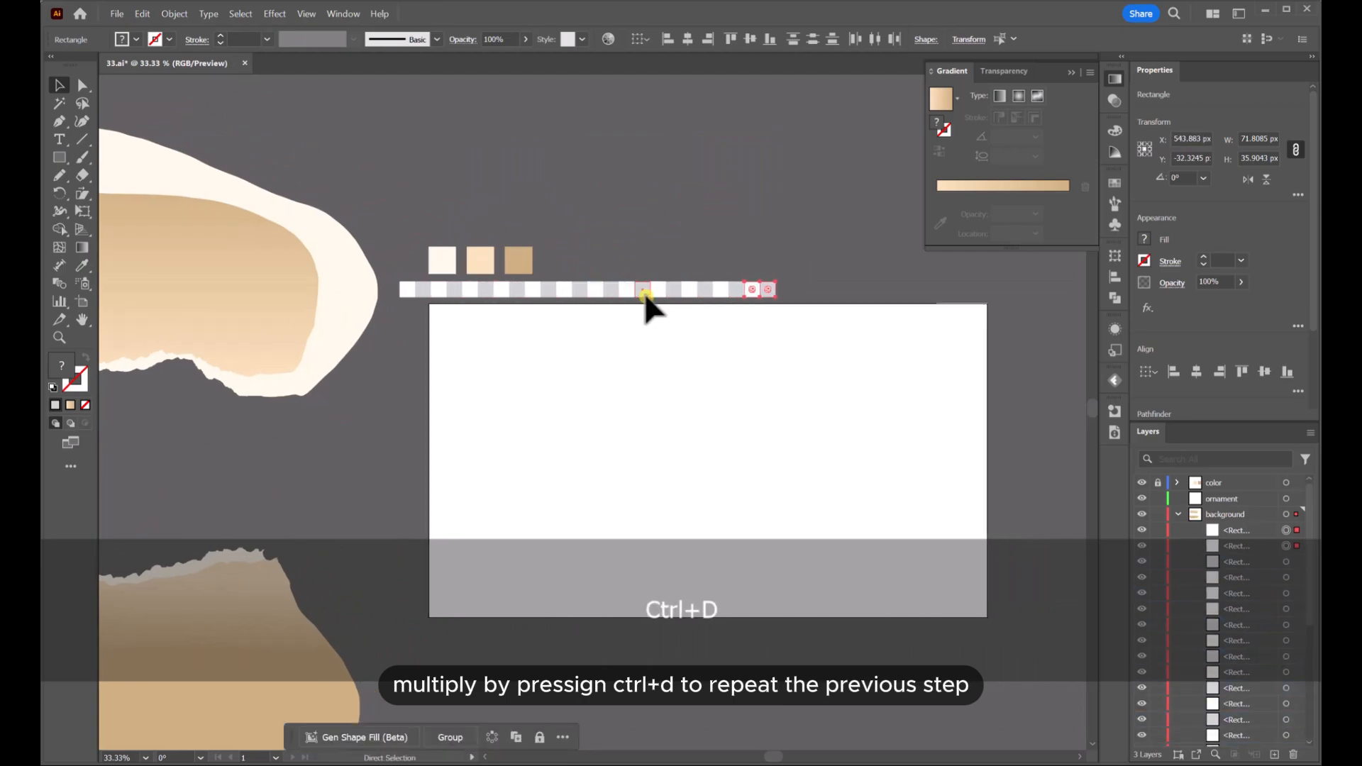
key("ctrl+d")
key("ctrl+d")
key("ctrl+d")
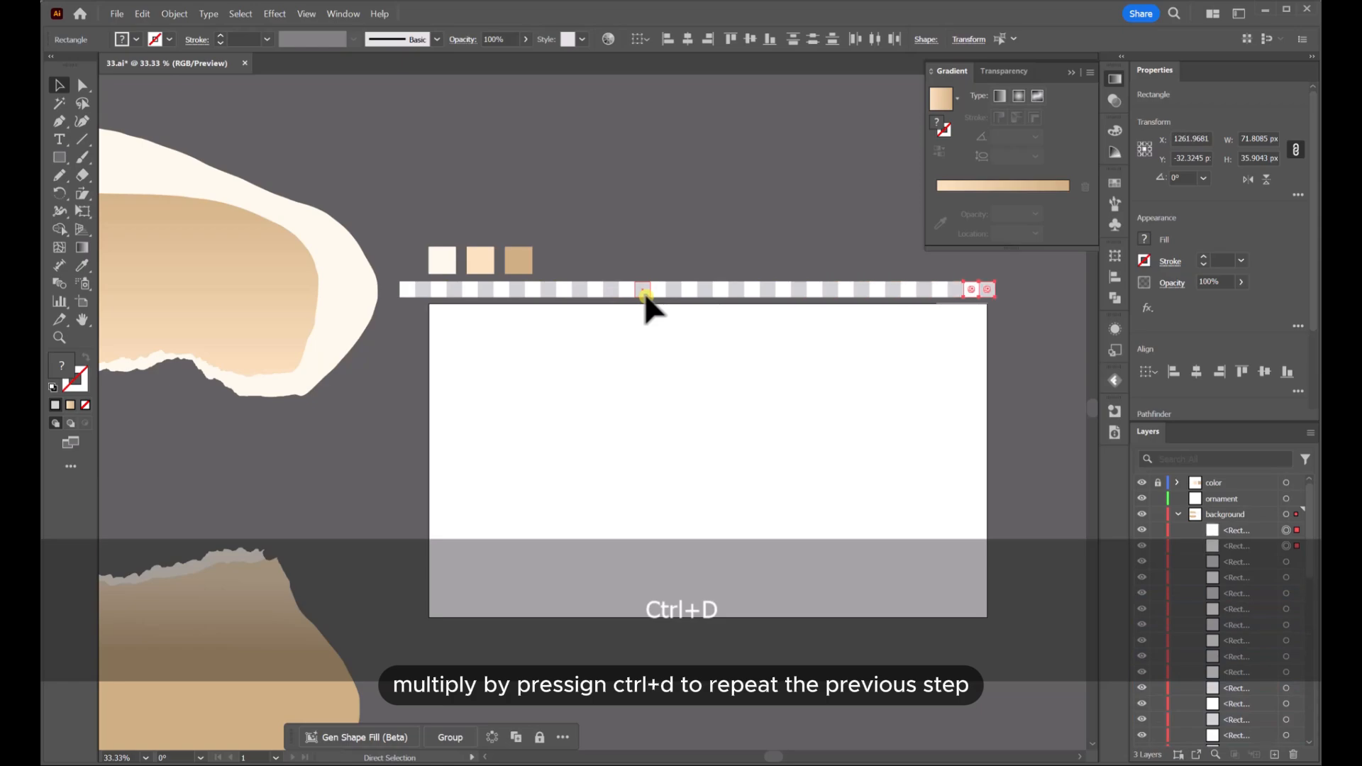
Select the whole row and duplicate it below, offset by one square, to form a checker pattern
left_click_drag(863, 315, 457, 362)
scroll(418, 295, "up", 5)
scroll(450, 362, "down", 4)
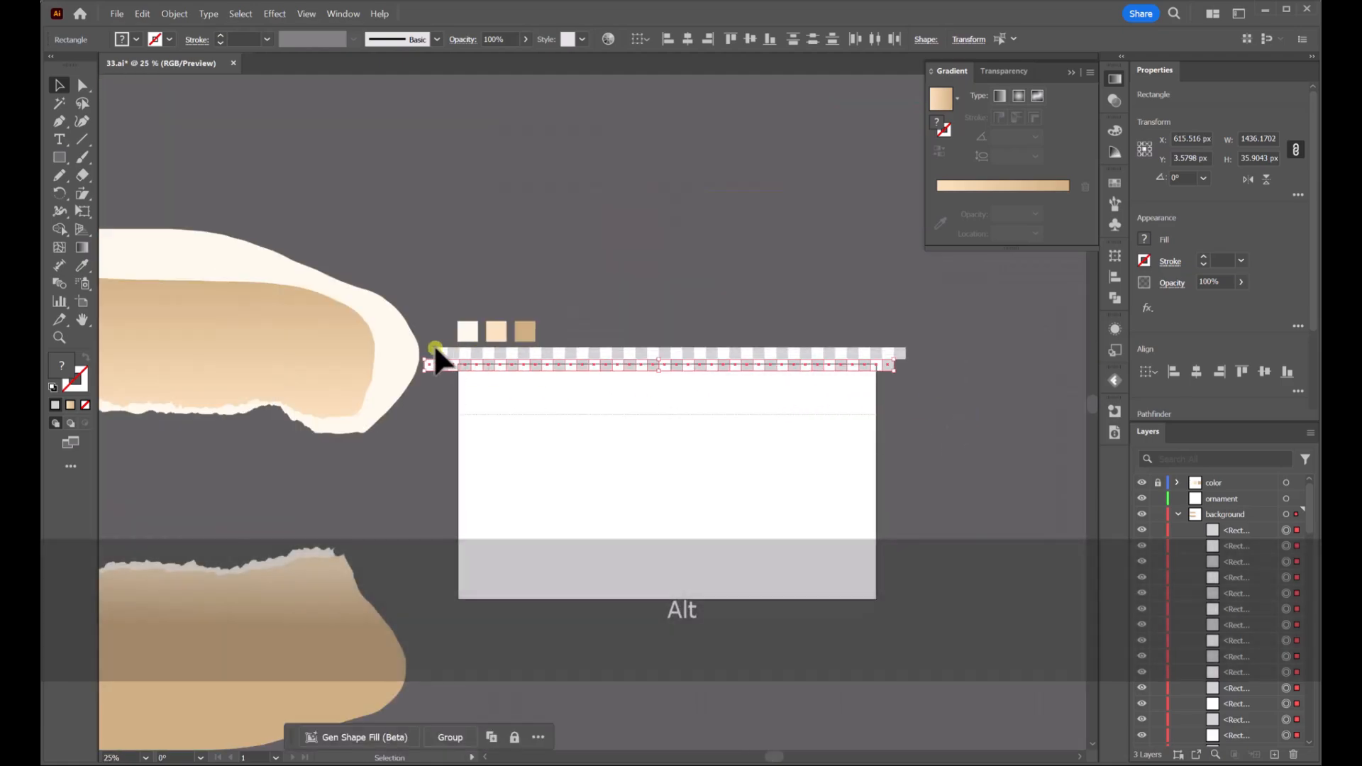
left_click_drag(428, 343, 622, 391)
Duplicate the two-row band downward and repeat the duplication to cover the artboard
scroll(473, 356, "up", 4)
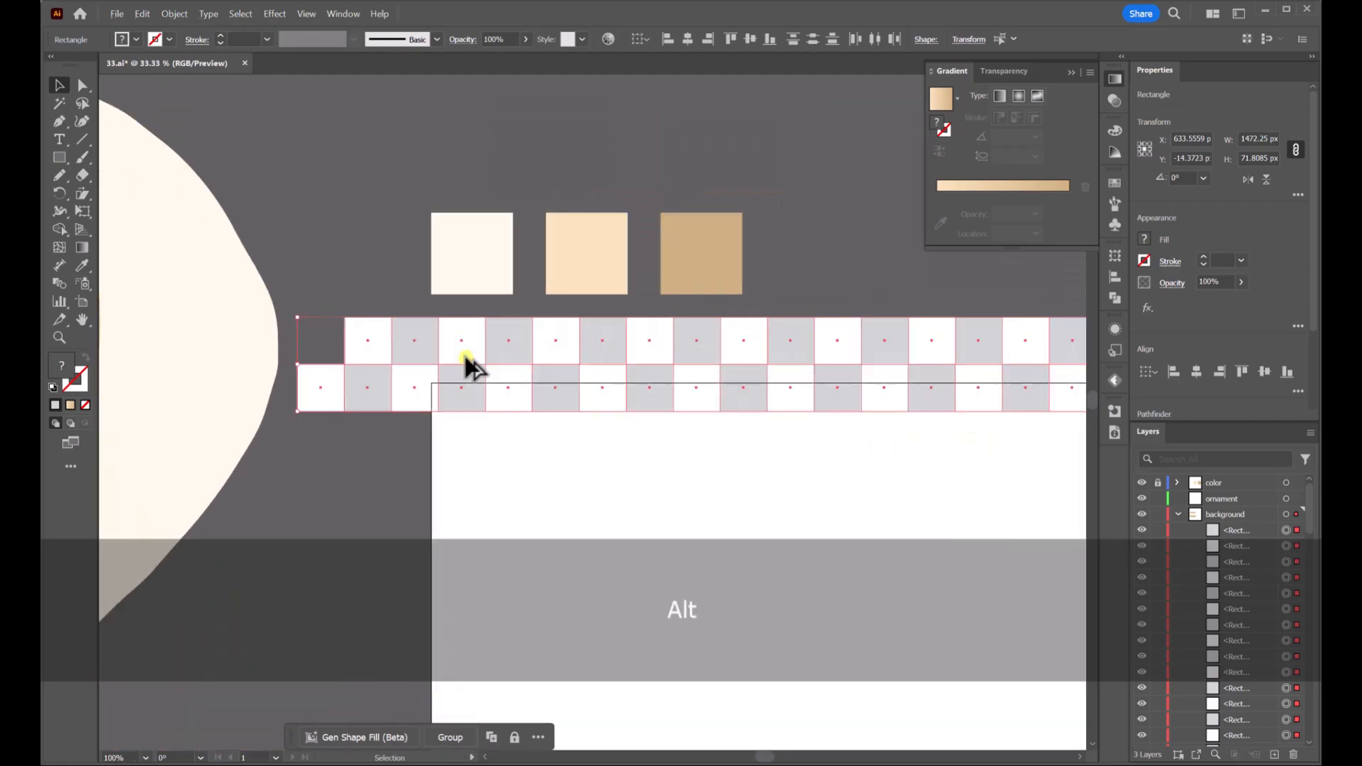
left_click_drag(421, 344, 414, 447)
scroll(458, 447, "down", 5)
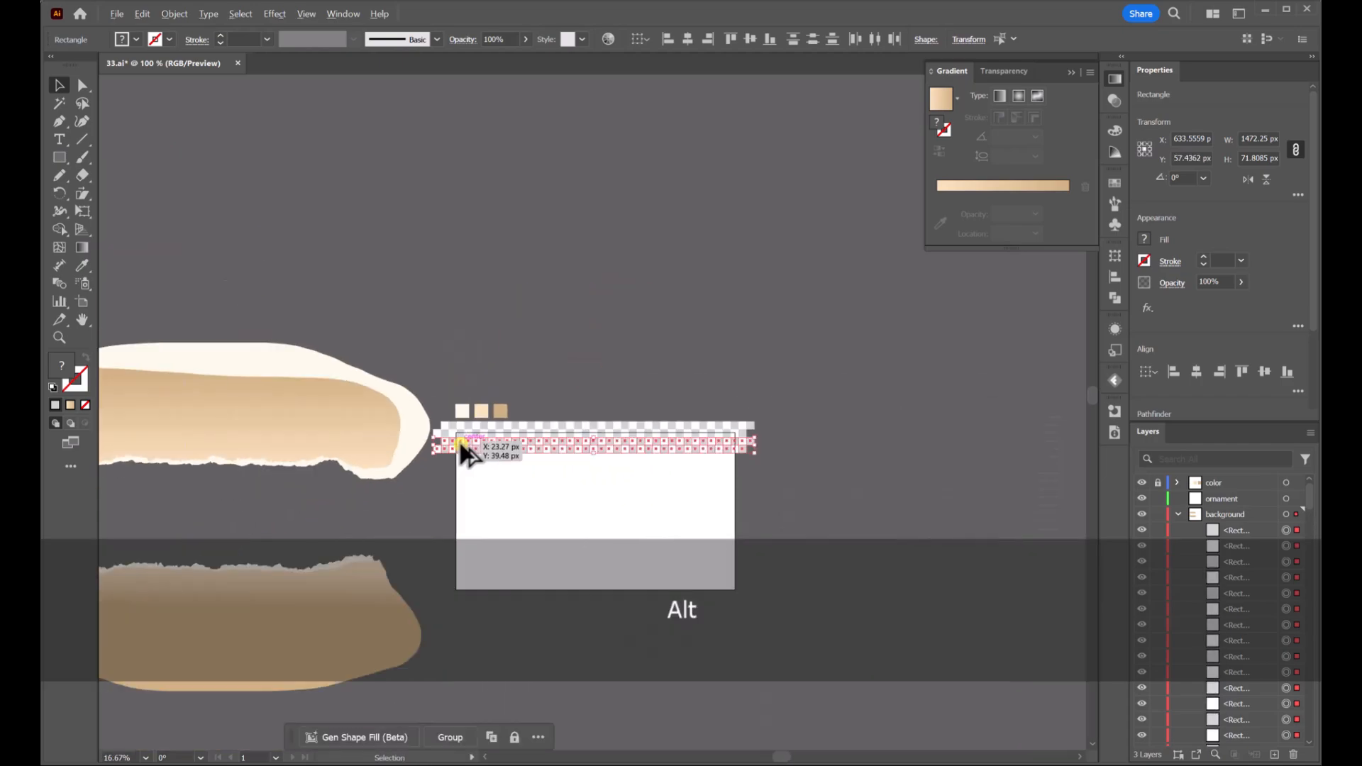
scroll(923, 482, "down", 1)
key("ctrl+d")
key("ctrl+d")
key("ctrl+d")
key("ctrl+d")
key("ctrl+d")
key("ctrl+d")
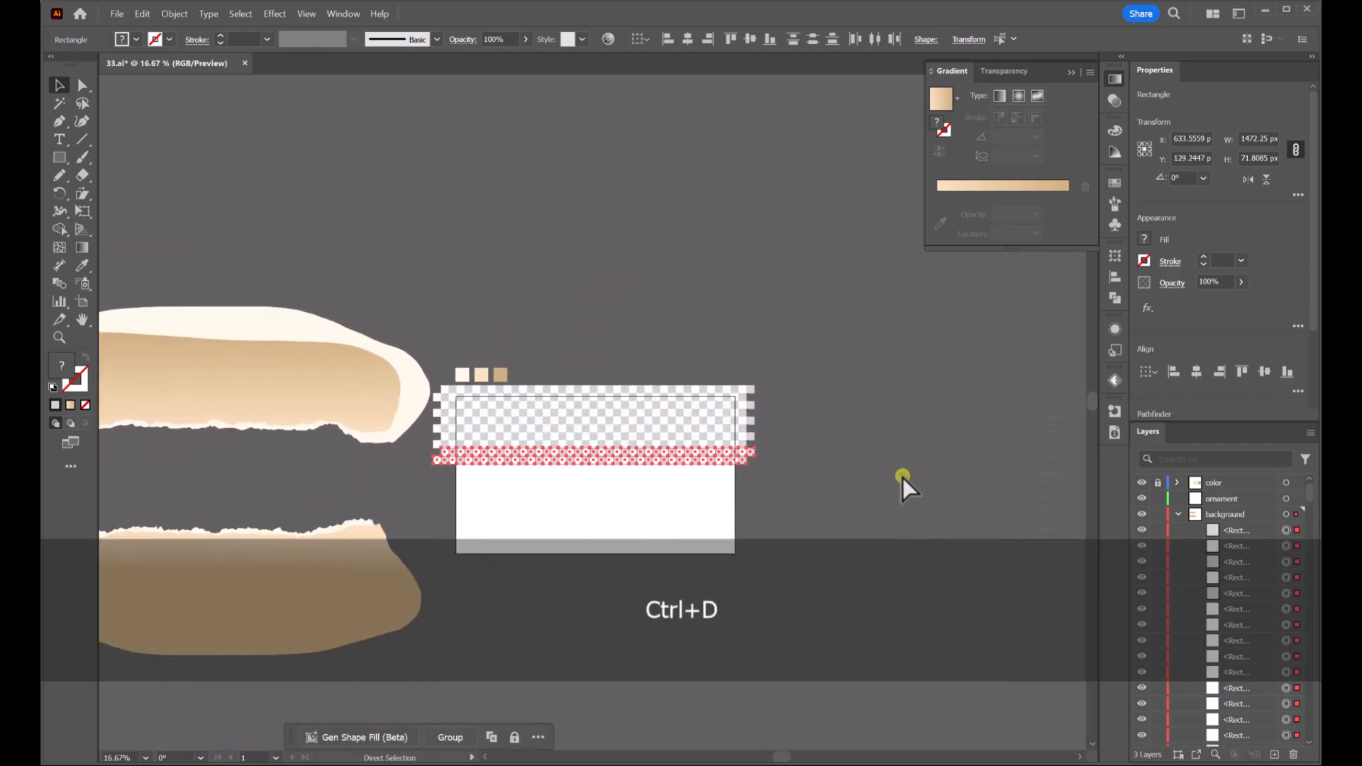
key("ctrl+d")
key("ctrl+d")
key("ctrl+d")
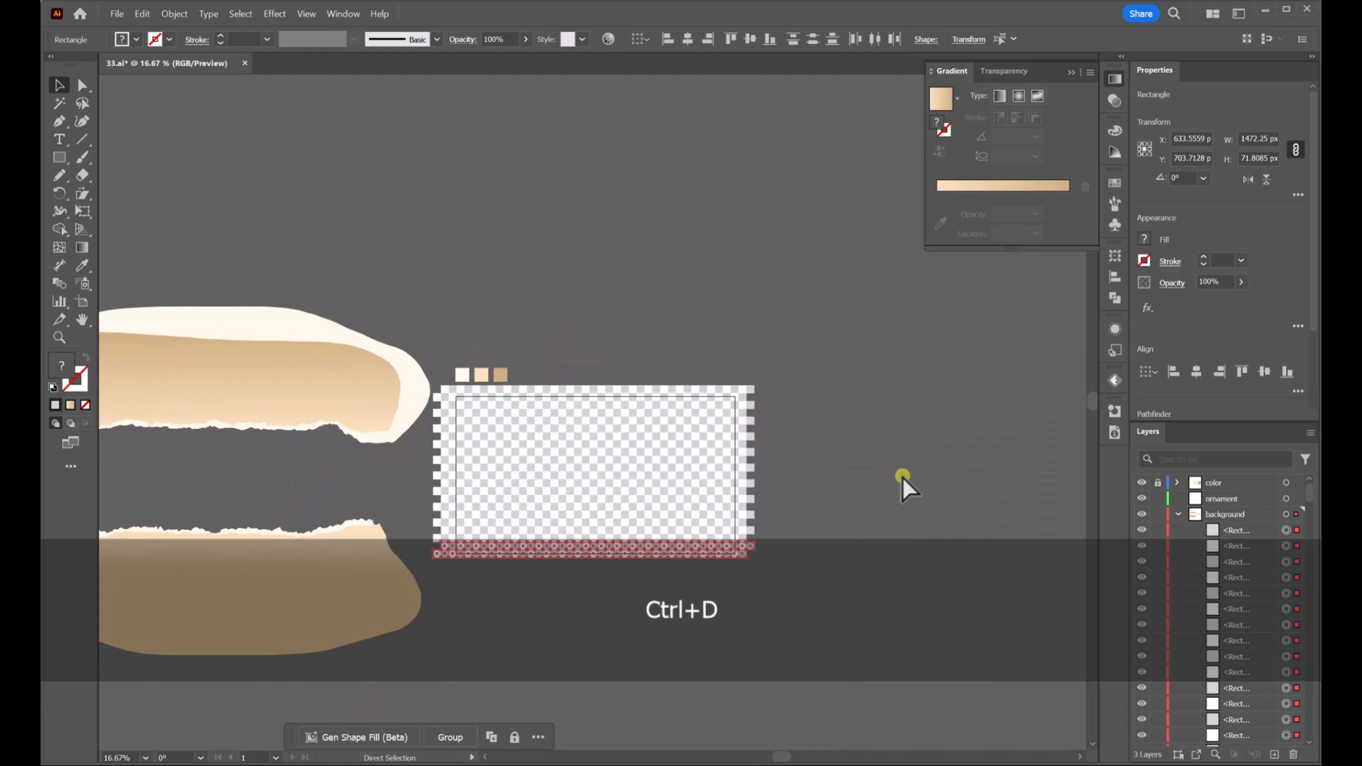
Select all the checker squares and group them, undoing an accidental move
left_click(813, 579)
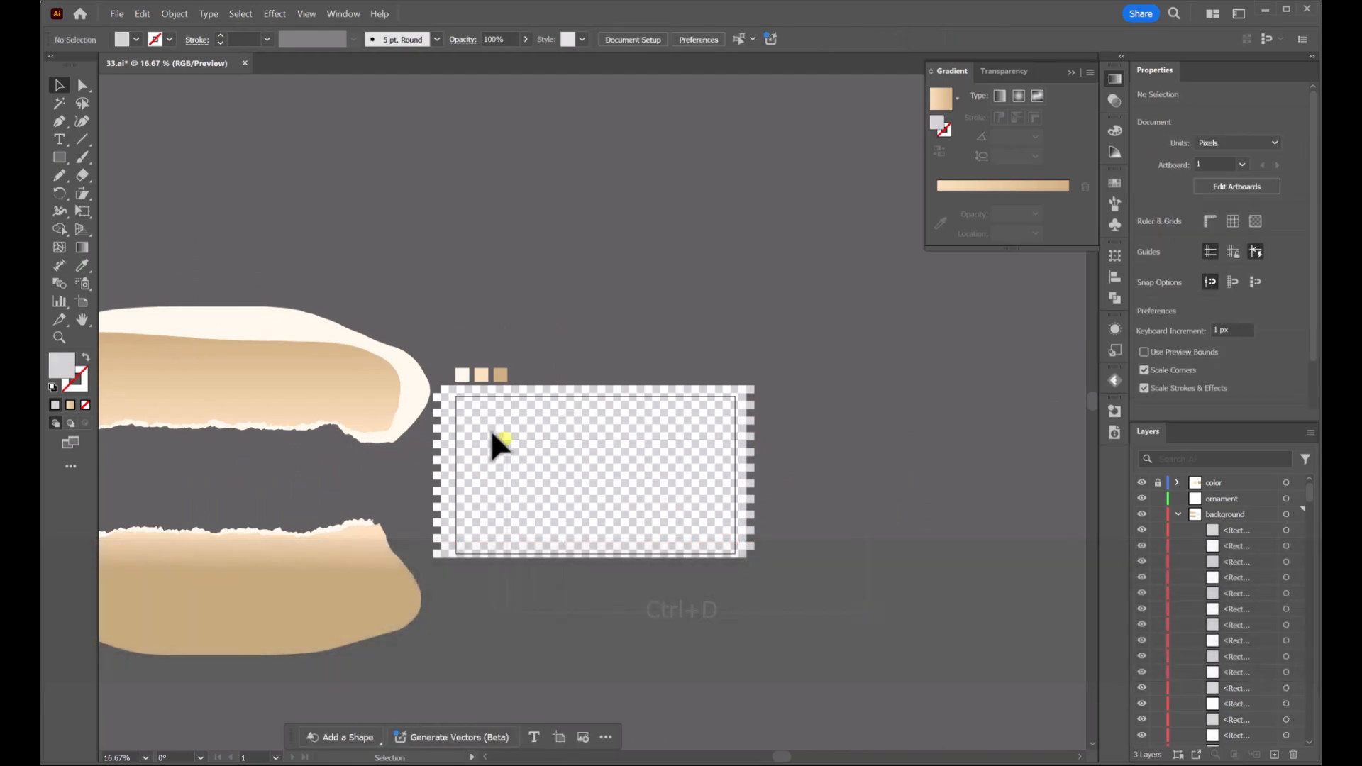
left_click_drag(431, 386, 539, 434)
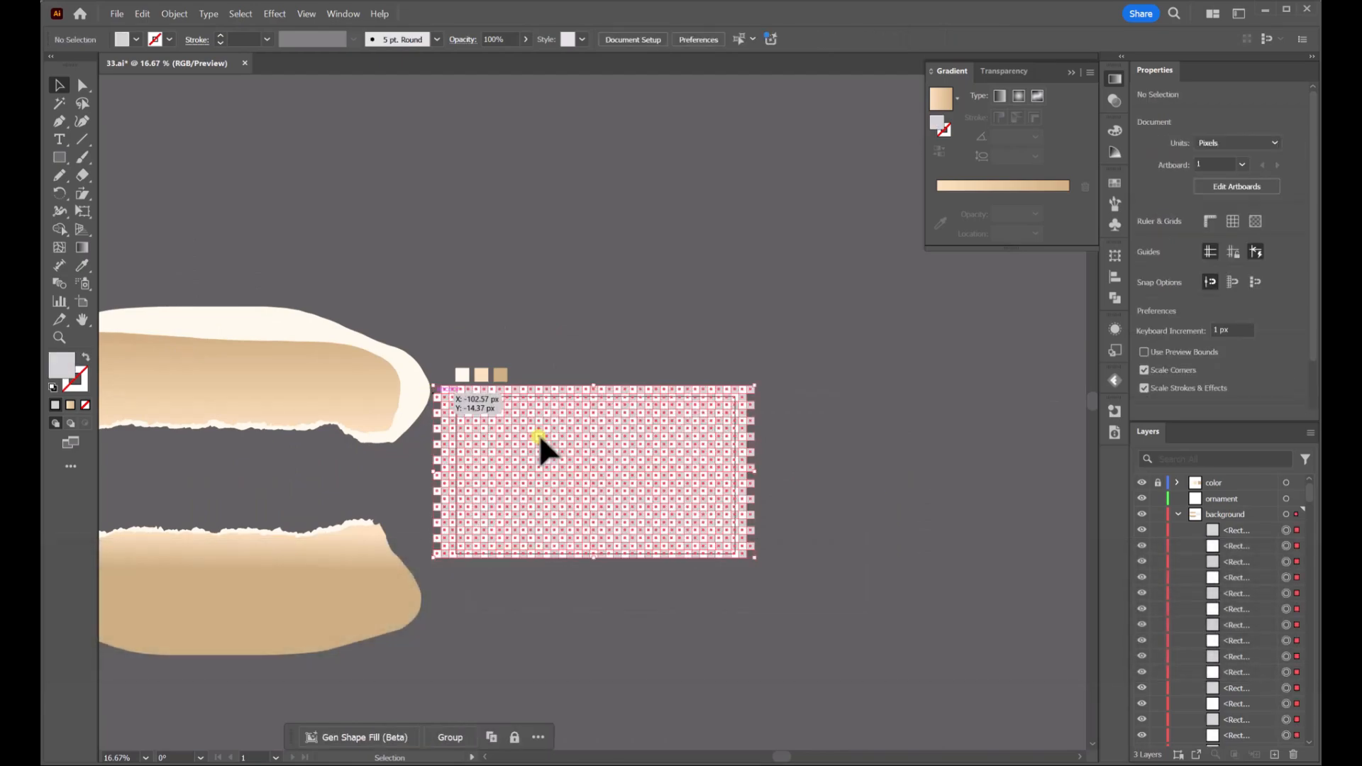
right_click(586, 425)
left_click(620, 445)
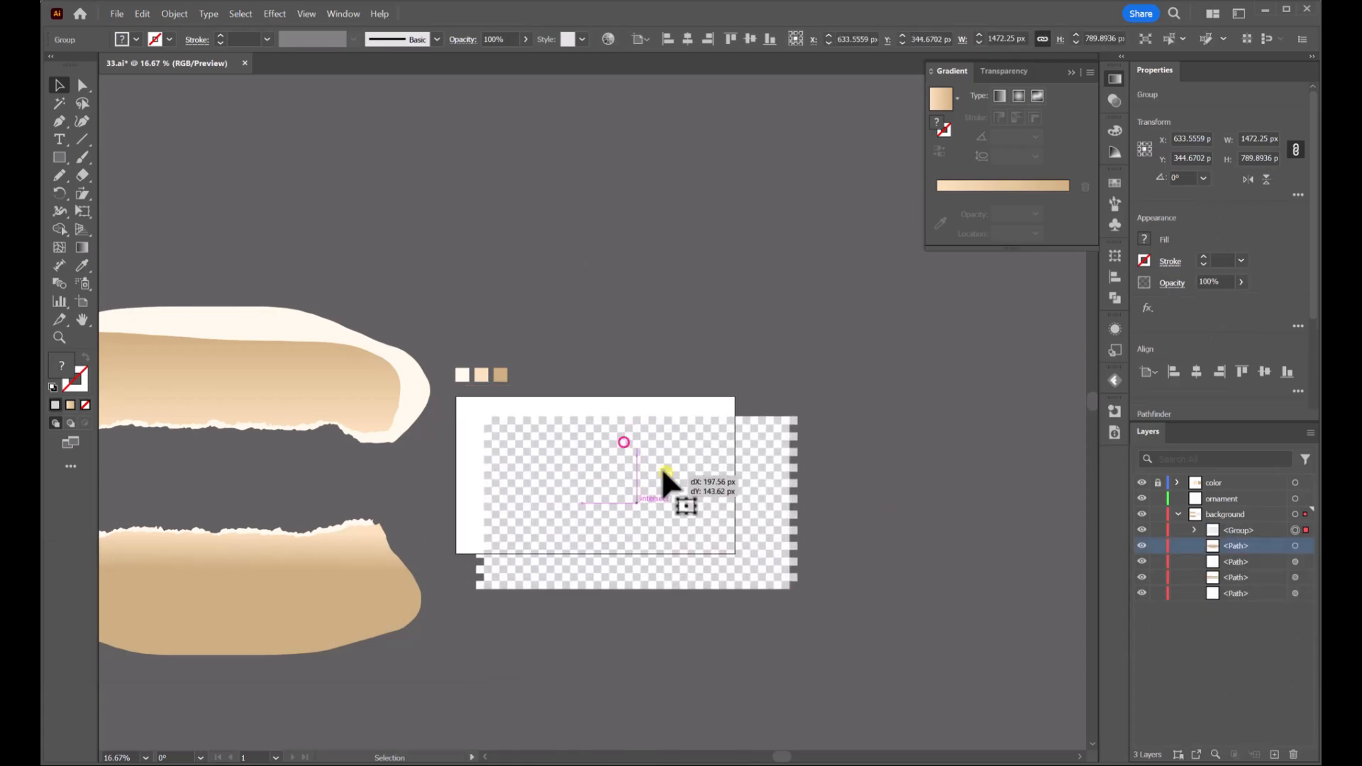
key("ctrl+z")
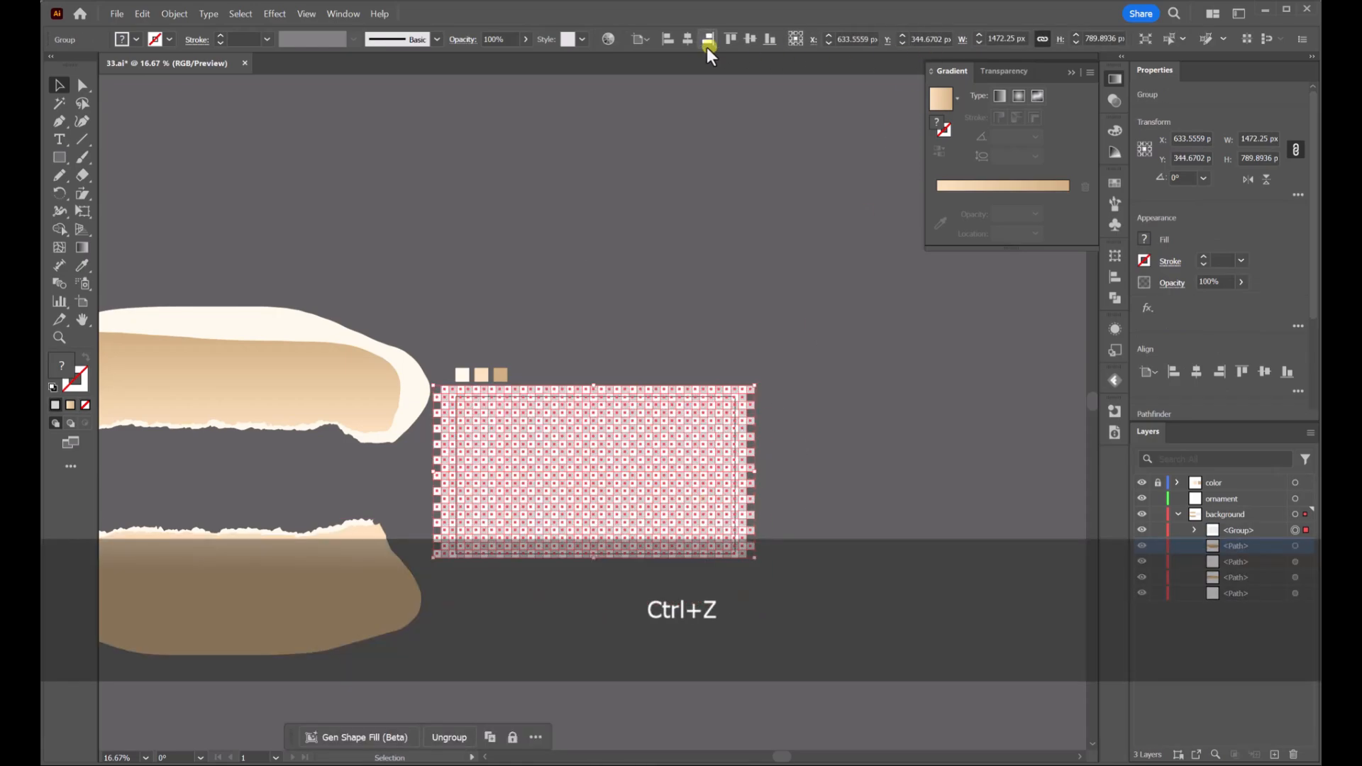
Move the torn paper shapes over the checker pattern and send the checker group below them in the layer stack
left_click(779, 268)
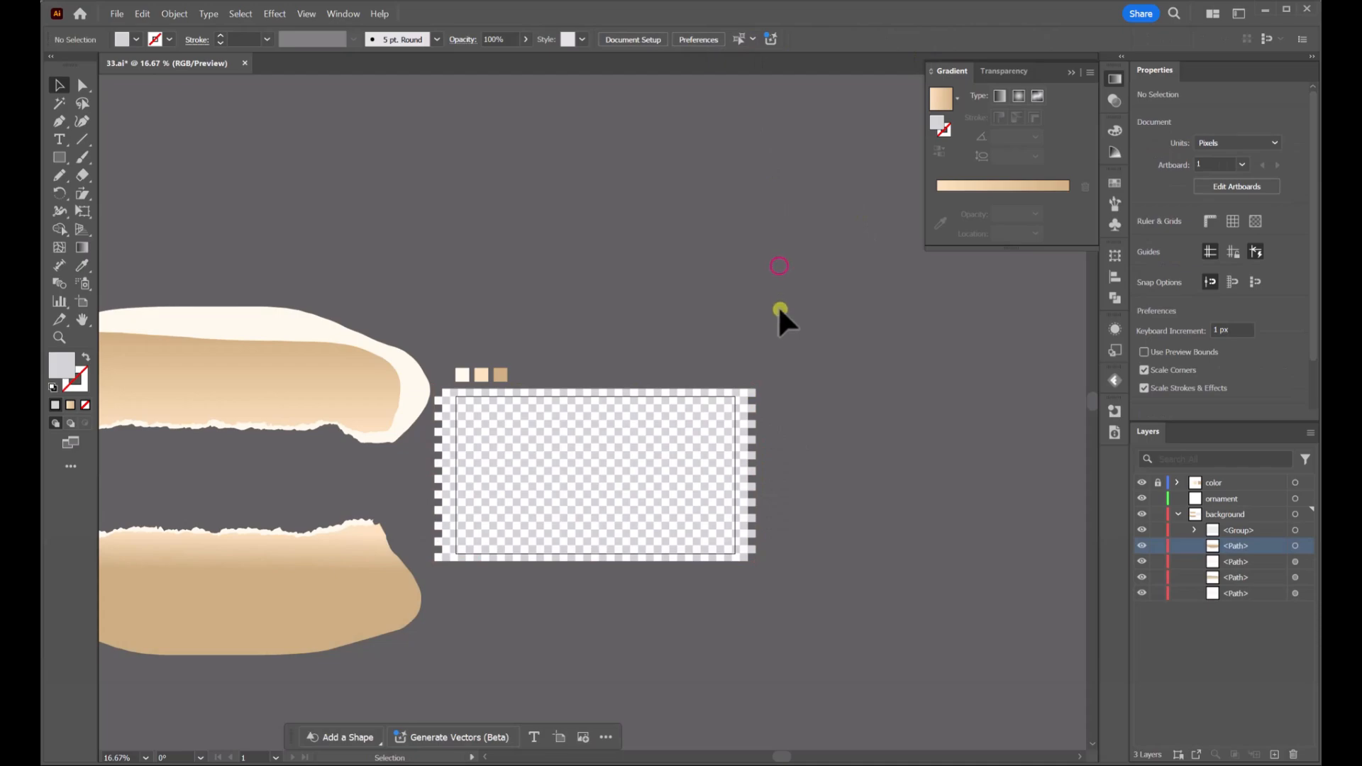
left_click(275, 557)
left_click_drag(277, 505, 629, 417)
left_click_drag(1246, 534, 1252, 601)
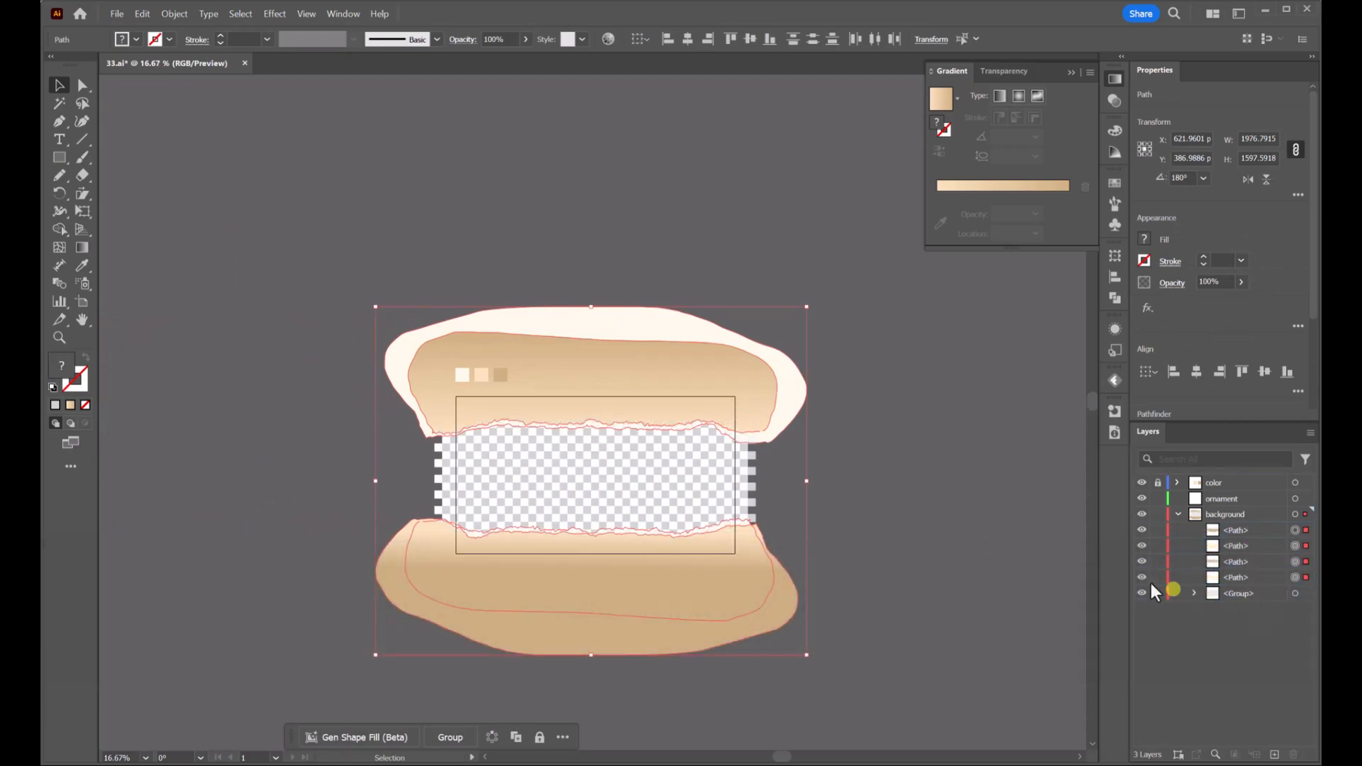
Apply a Multiply drop shadow to the upper torn paper shape with 29 px Y offset and 10 px blur
left_click(884, 410)
scroll(748, 471, "up", 1)
left_click_drag(748, 471, 808, 374)
left_click(828, 243)
scroll(841, 273, "up", 1)
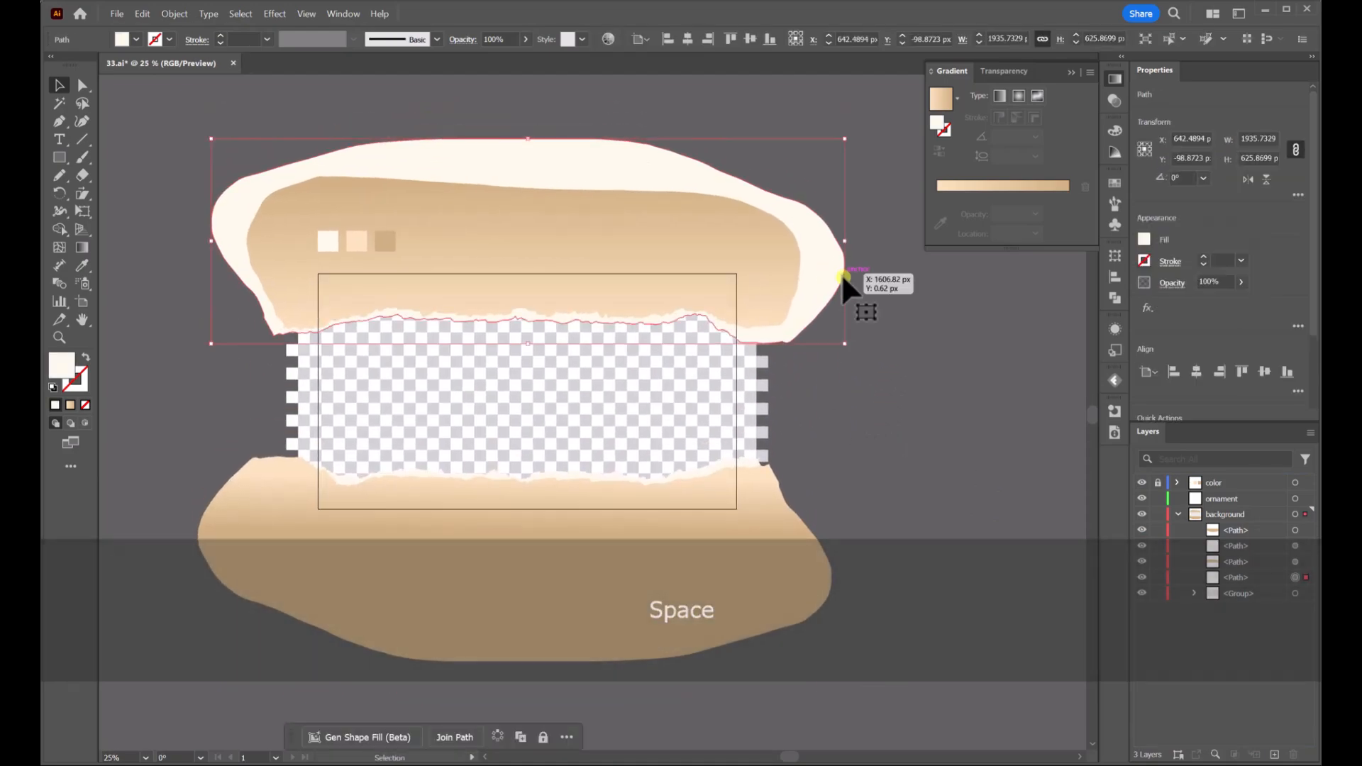
scroll(568, 209, "up", 1)
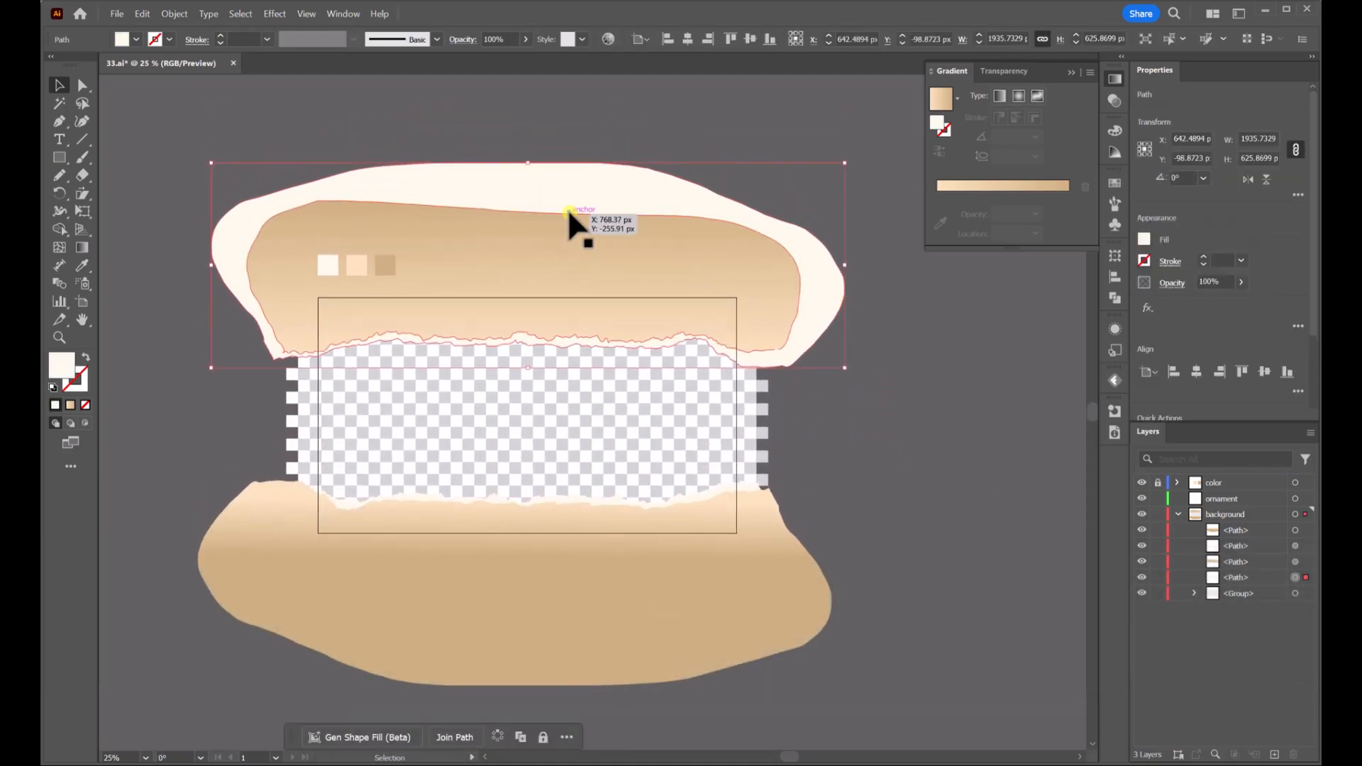
left_click(280, 15)
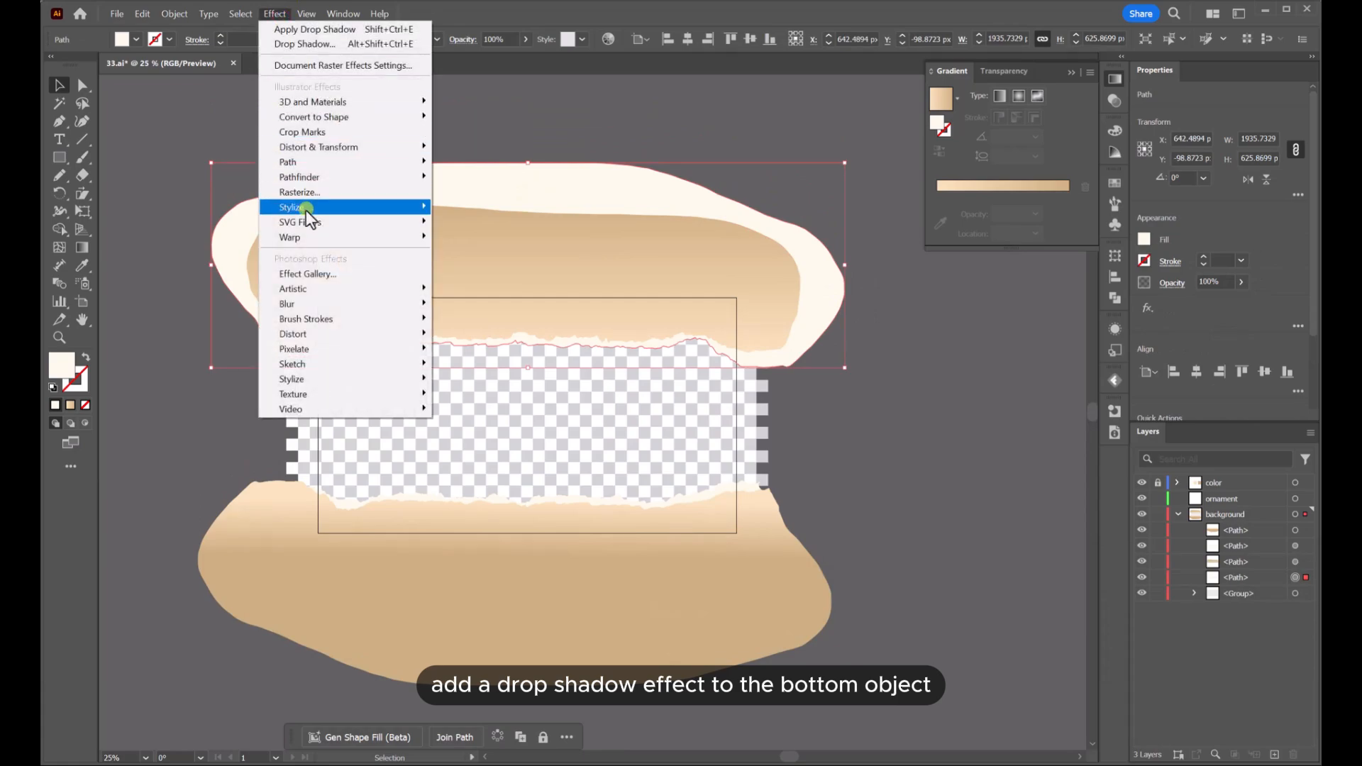
left_click(305, 208)
left_click(493, 209)
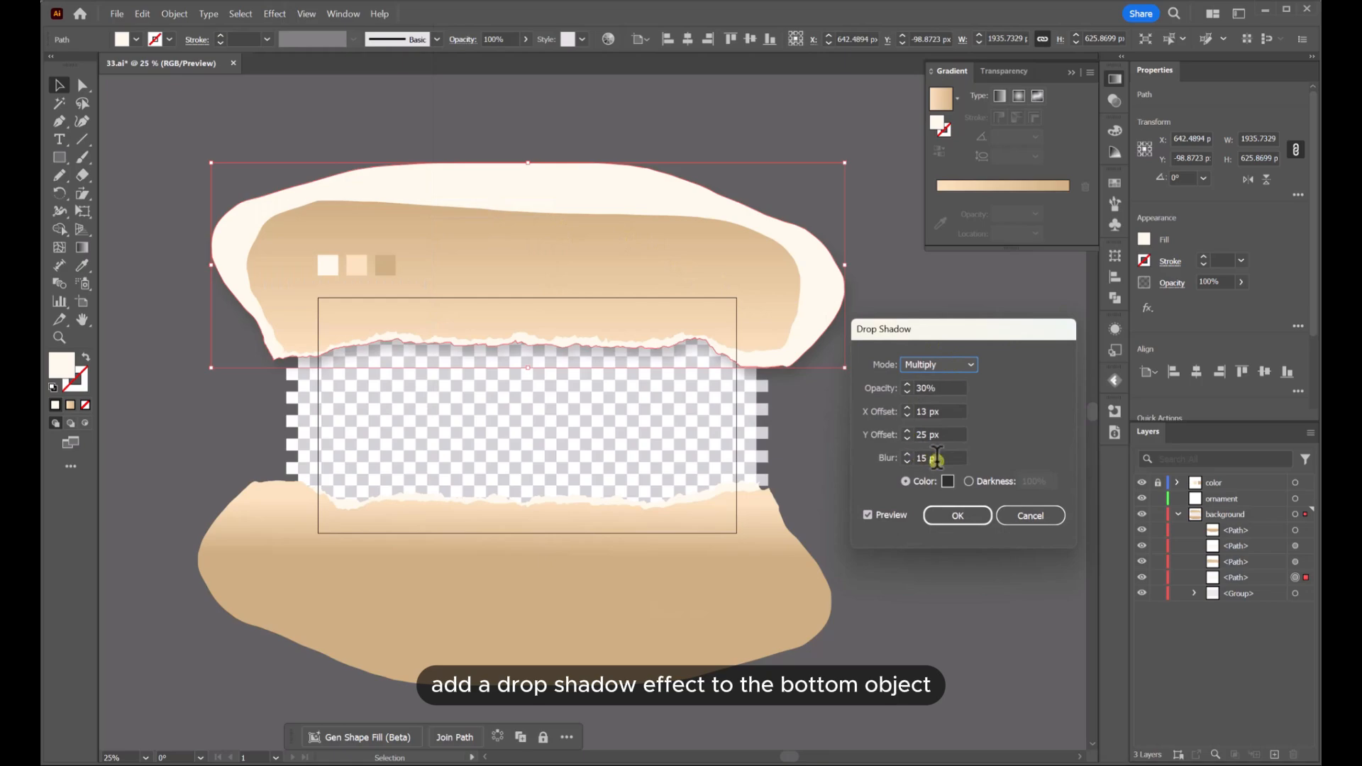
left_click(906, 431)
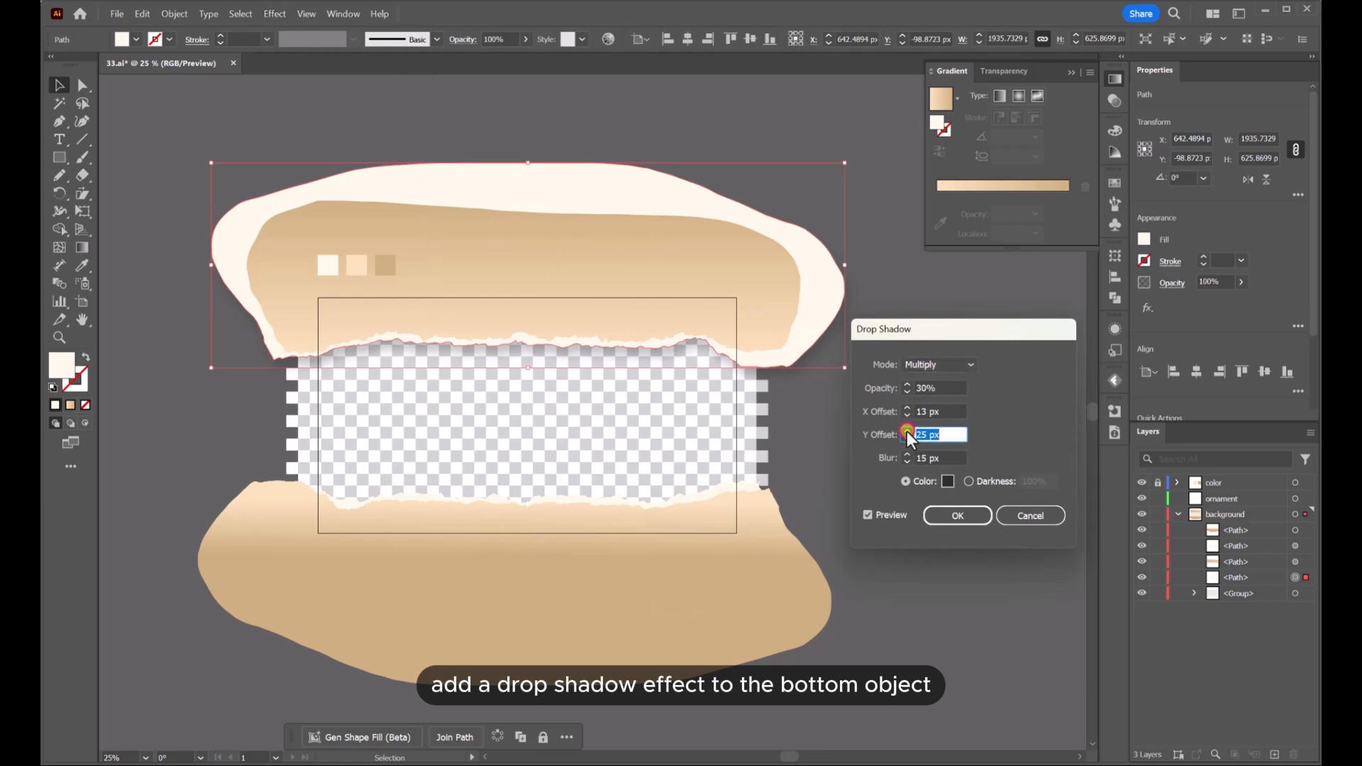
left_click(907, 431)
left_click_drag(950, 458, 908, 459)
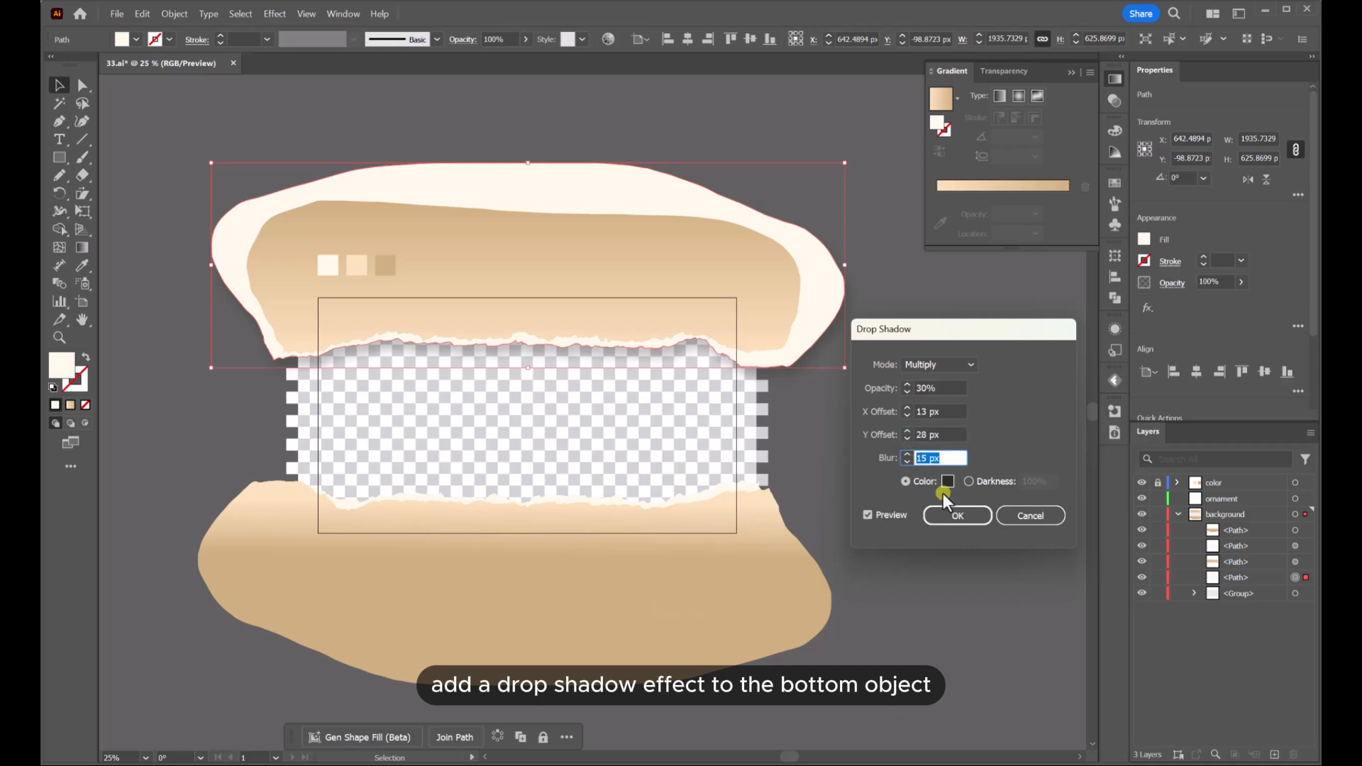
type("10")
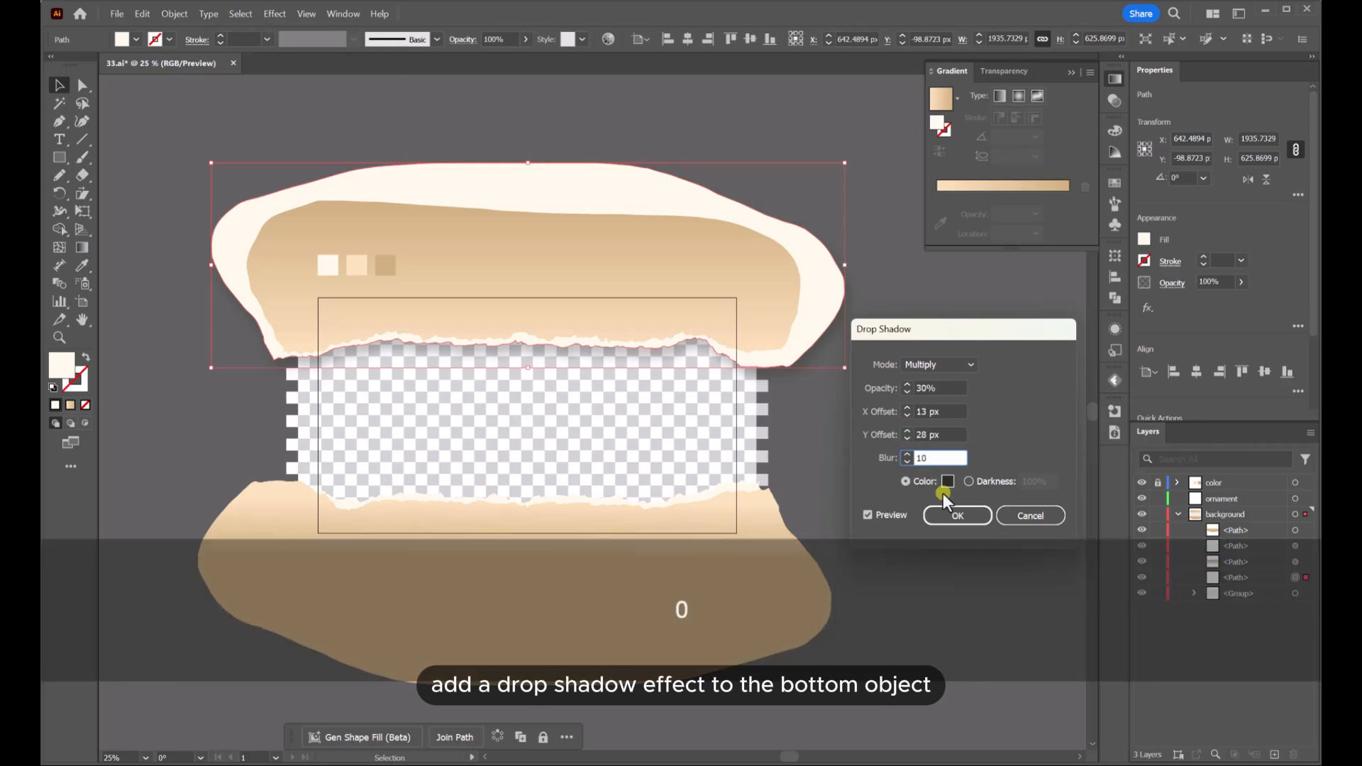
left_click(867, 515)
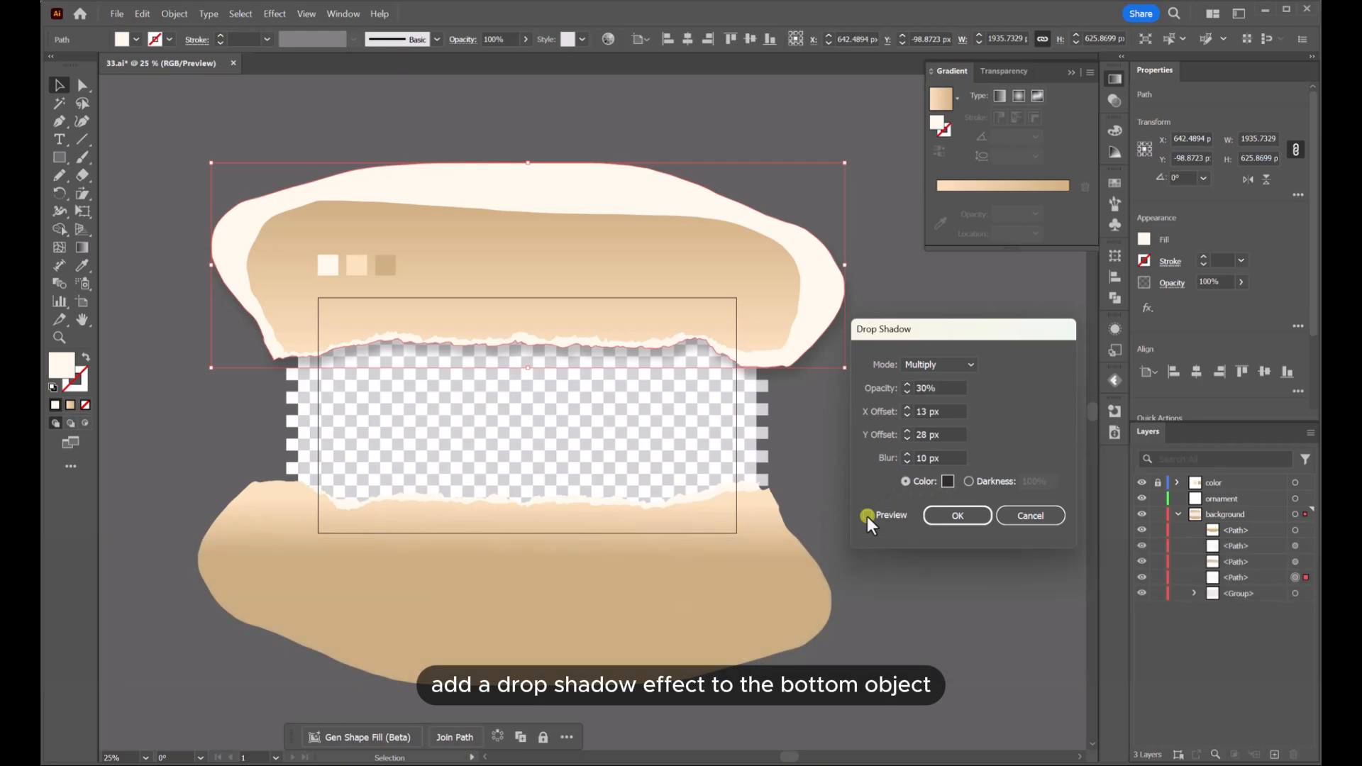
left_click(908, 431)
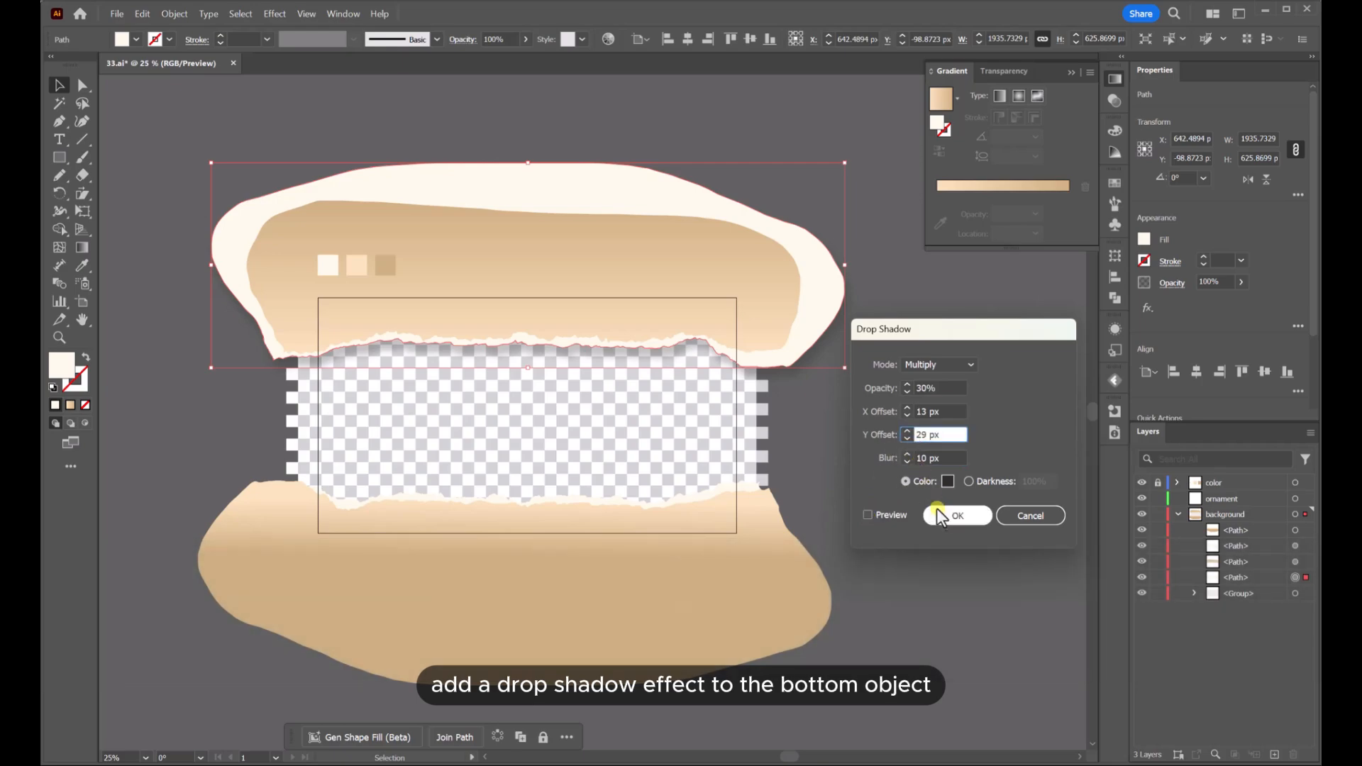
left_click(866, 516)
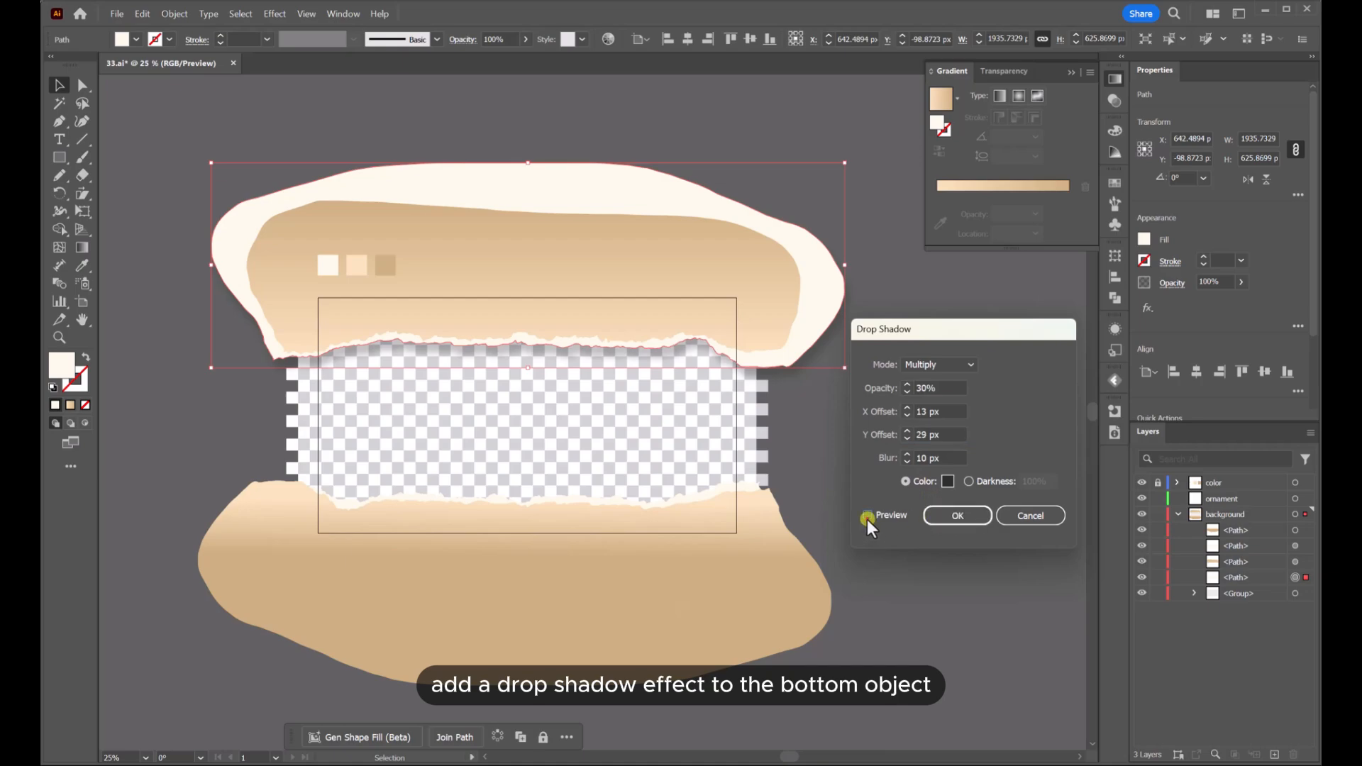
left_click(950, 515)
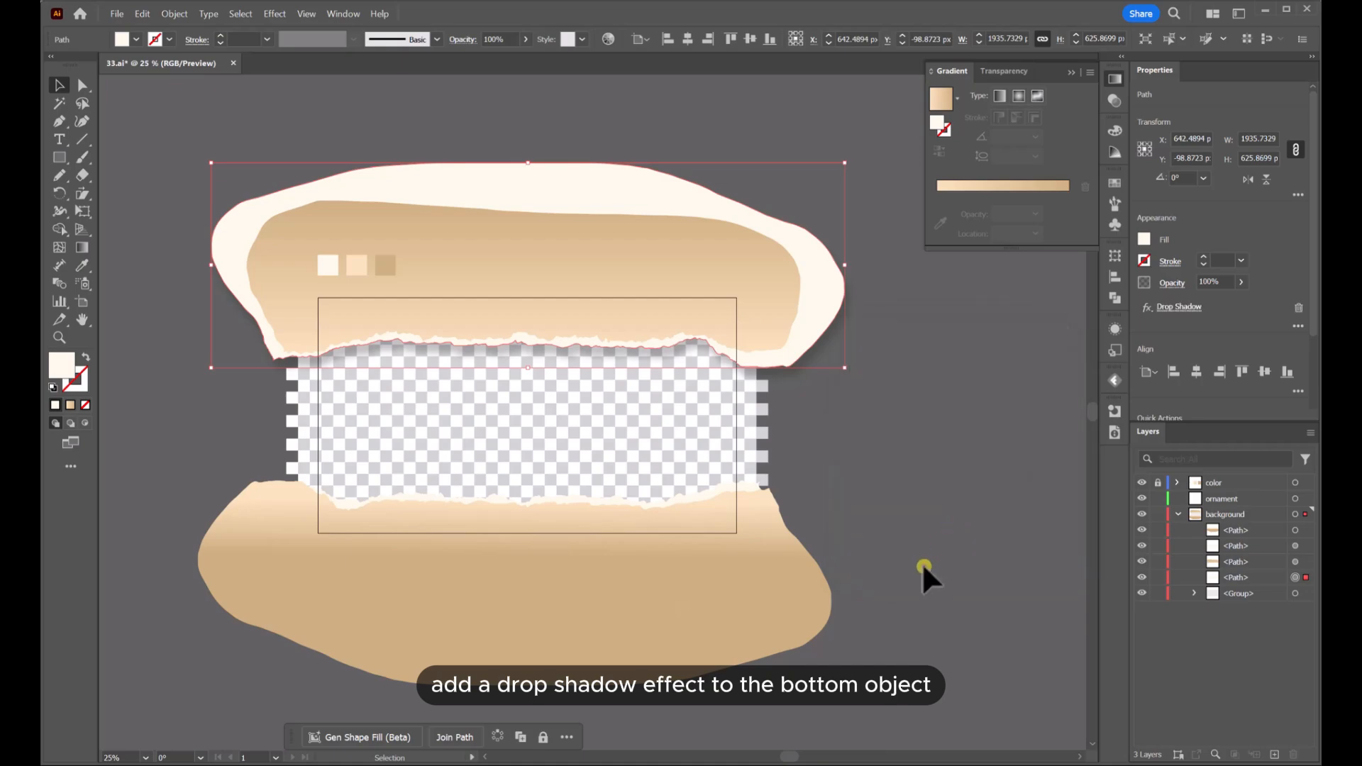
Apply a drop shadow to the lower torn paper shape with a Y offset of -29 px
left_click(899, 565)
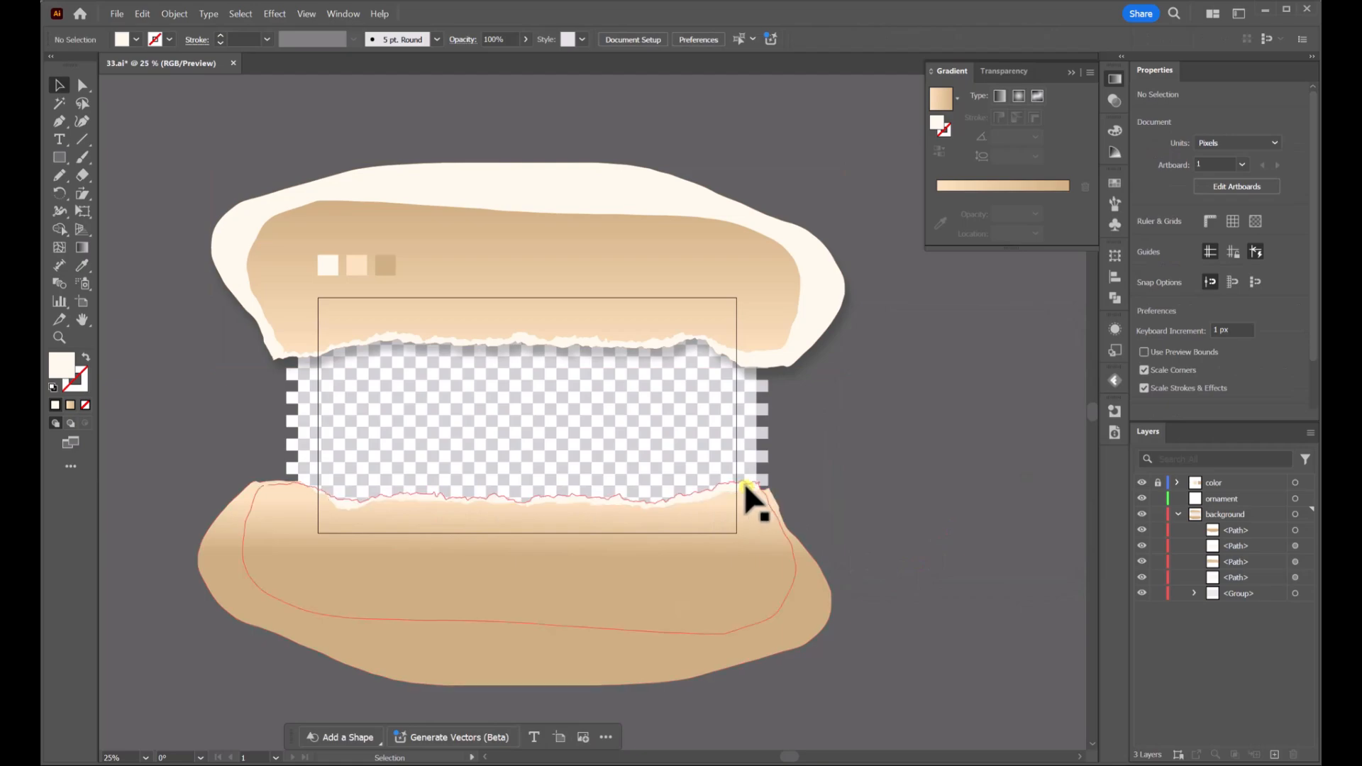
left_click(746, 487)
left_click(279, 14)
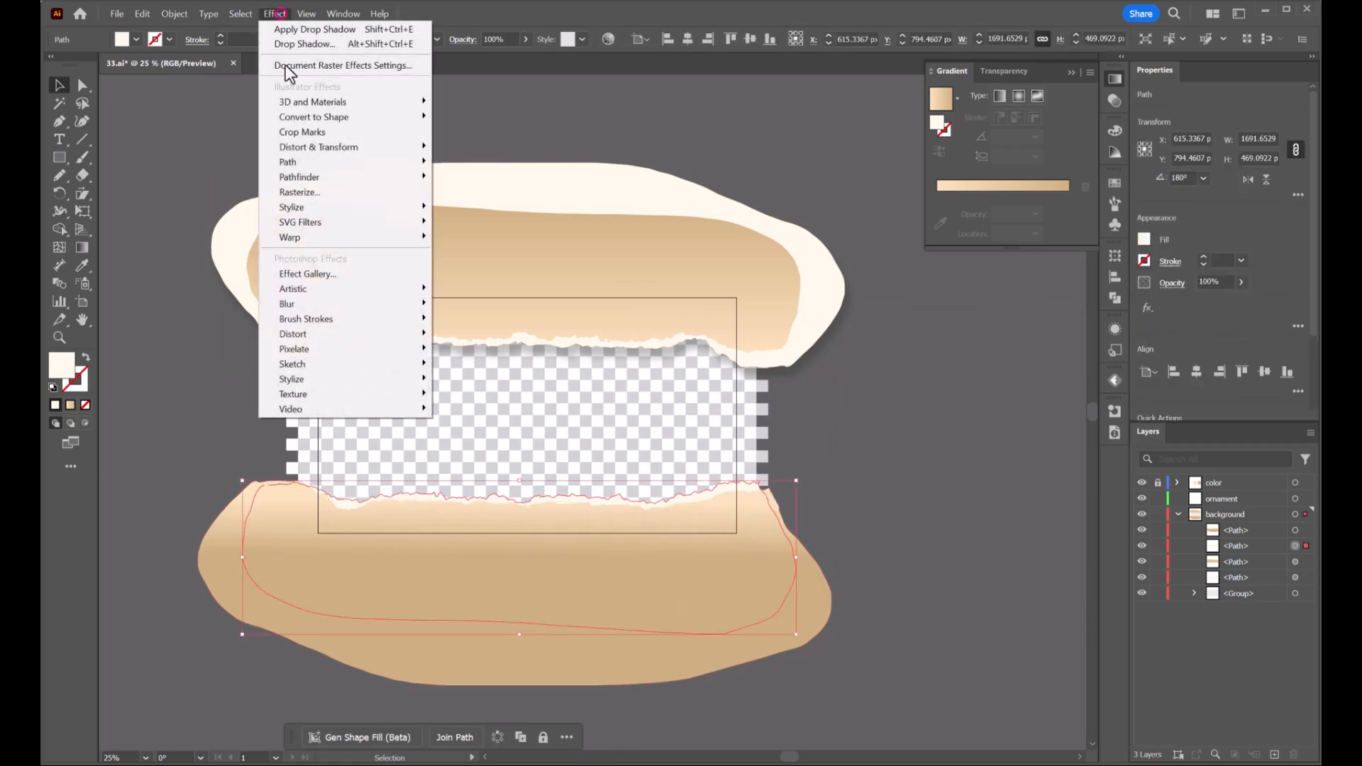
left_click(384, 208)
left_click(468, 210)
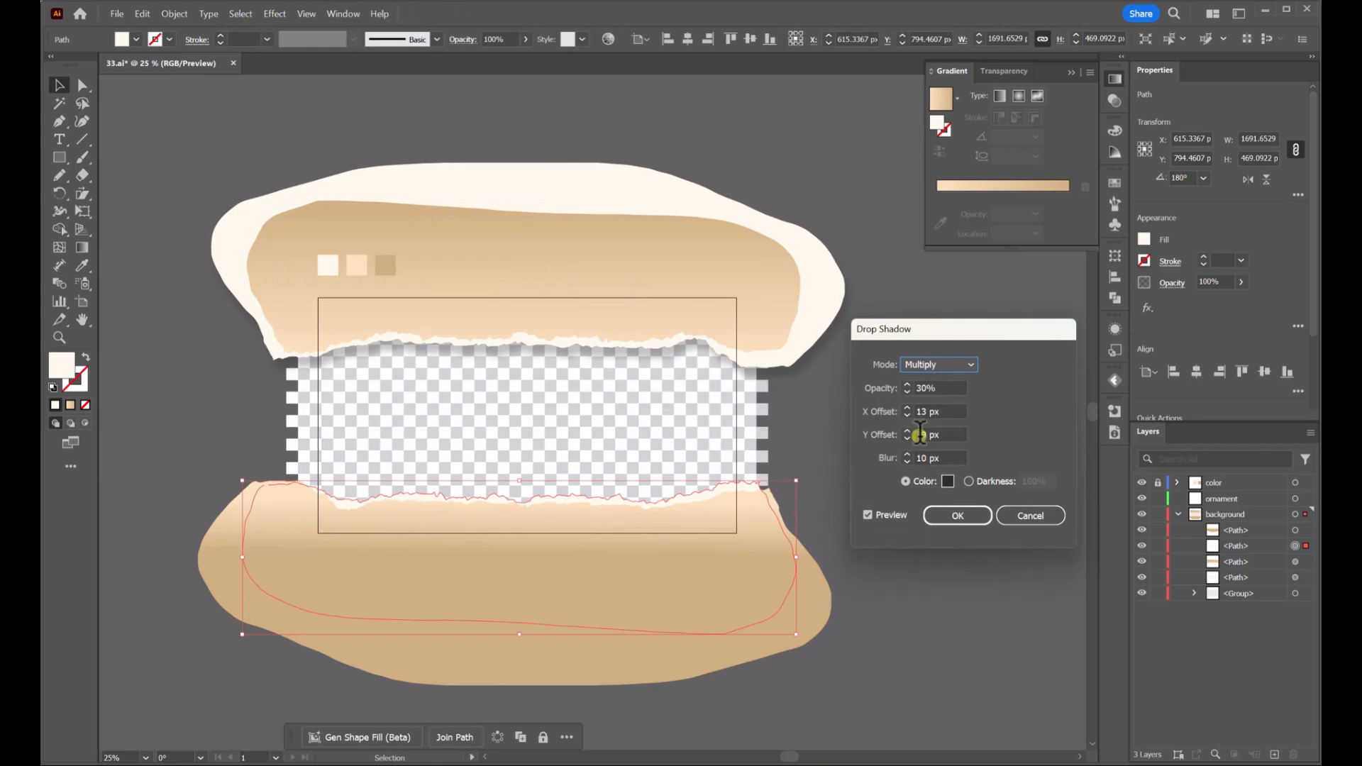
left_click(919, 434)
type("-2")
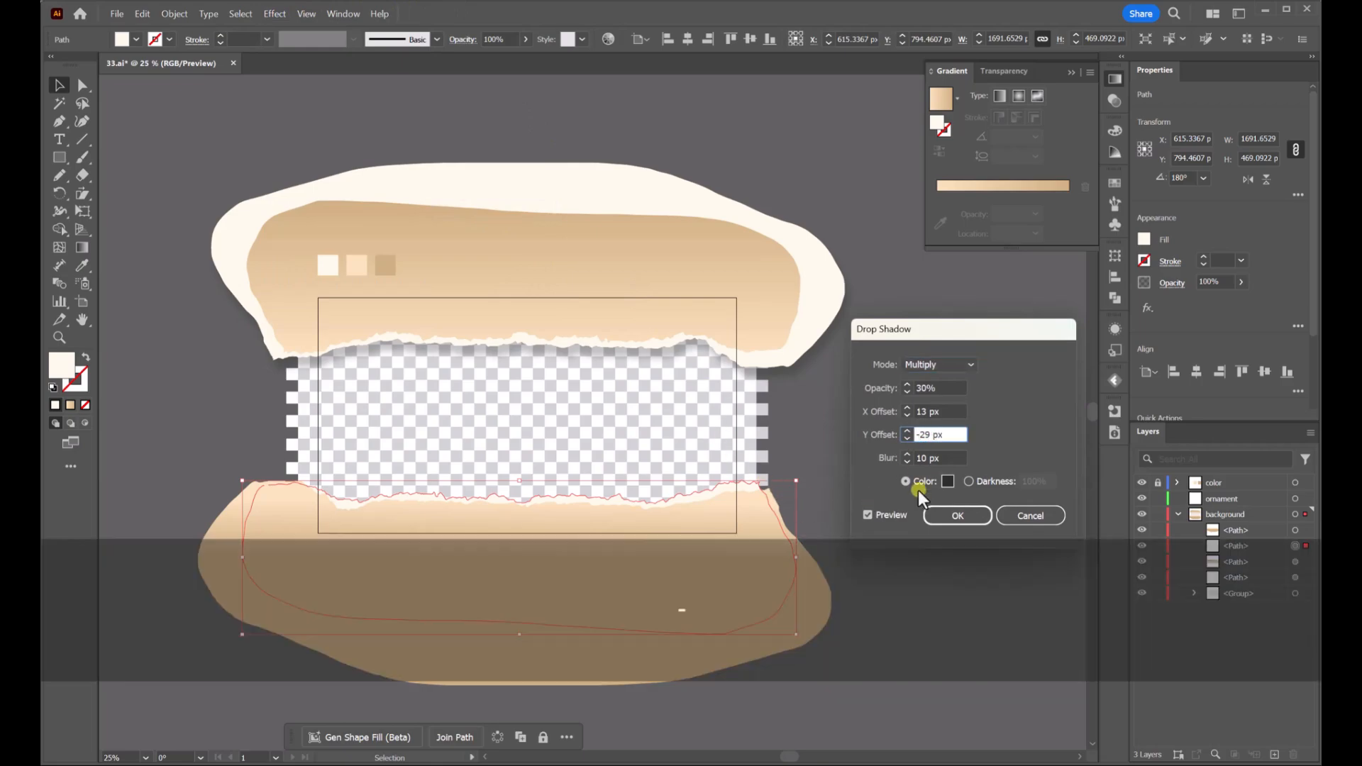
left_click(864, 514)
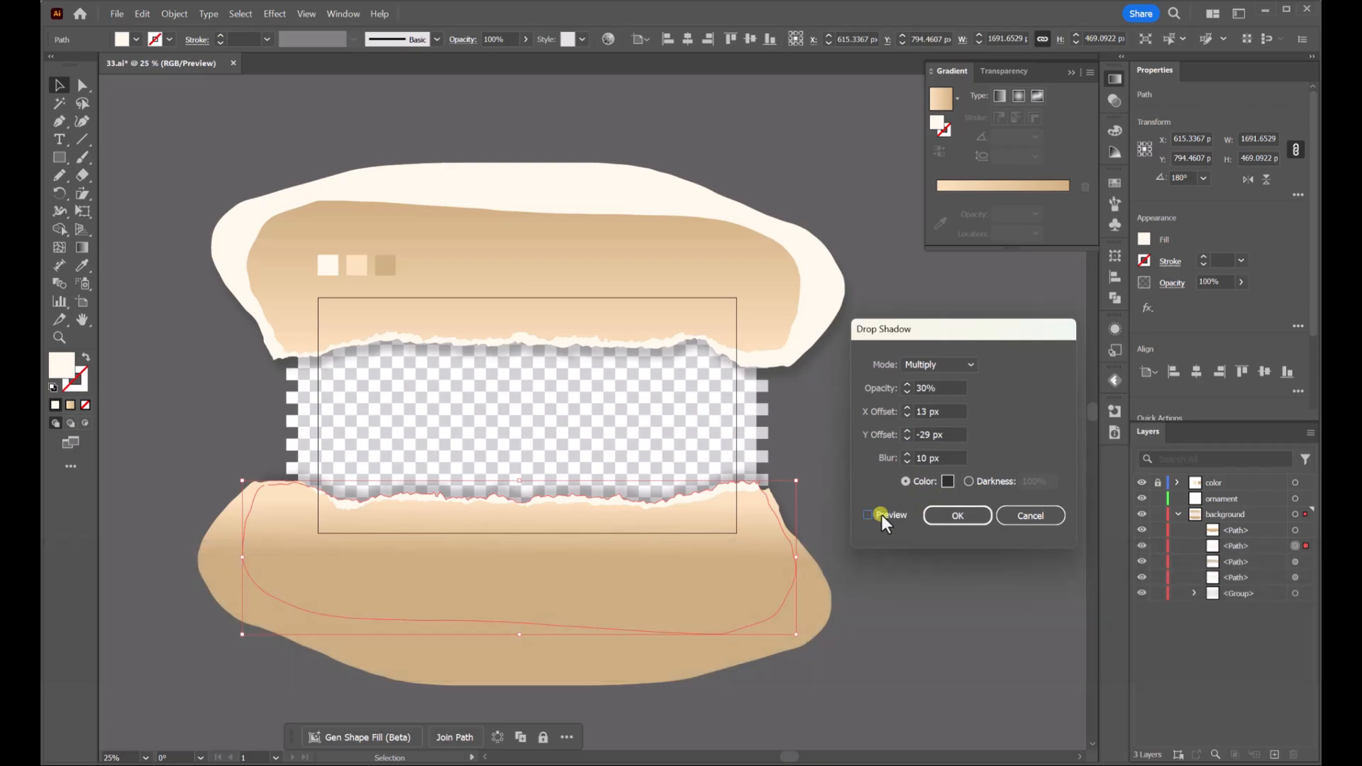
left_click(947, 516)
left_click(901, 429)
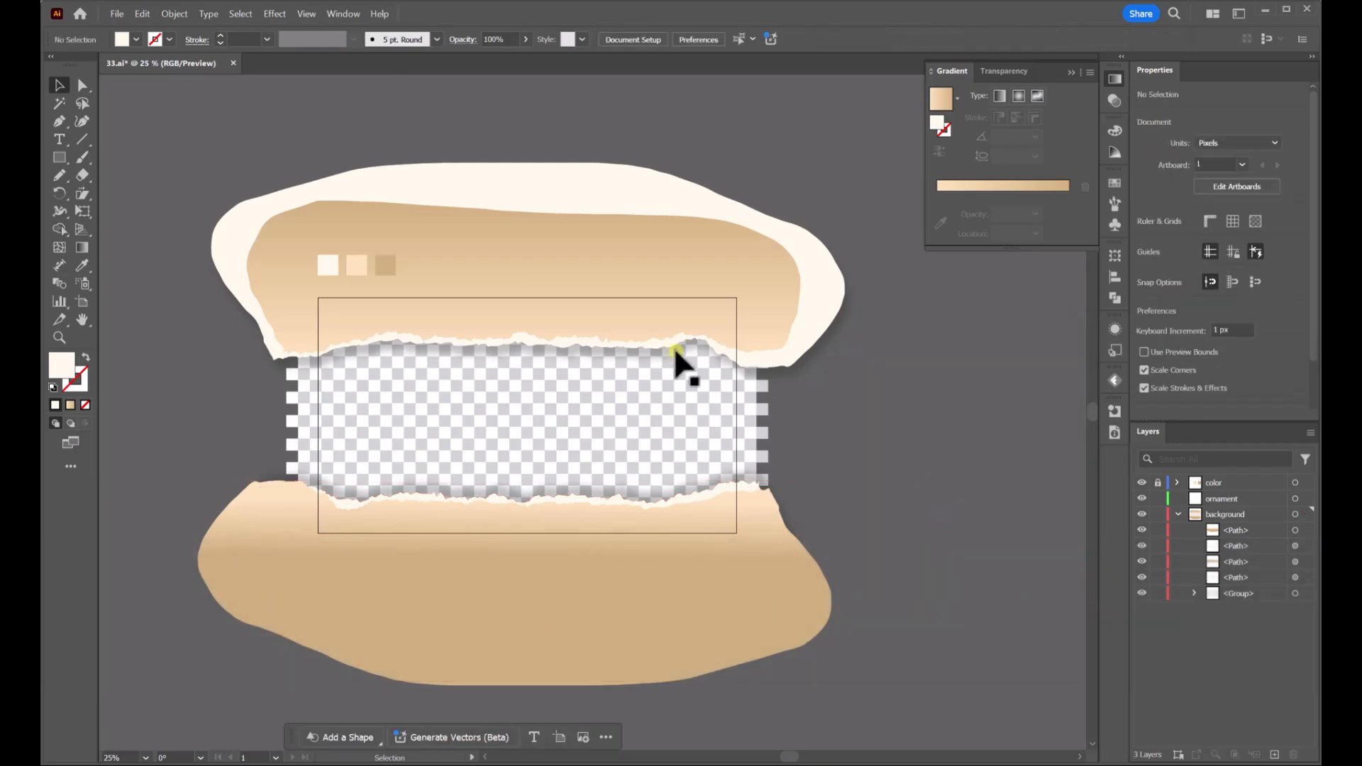
Draw a rectangle over the artboard, set its height to 720 px, and align it to the artboard
left_click(74, 157)
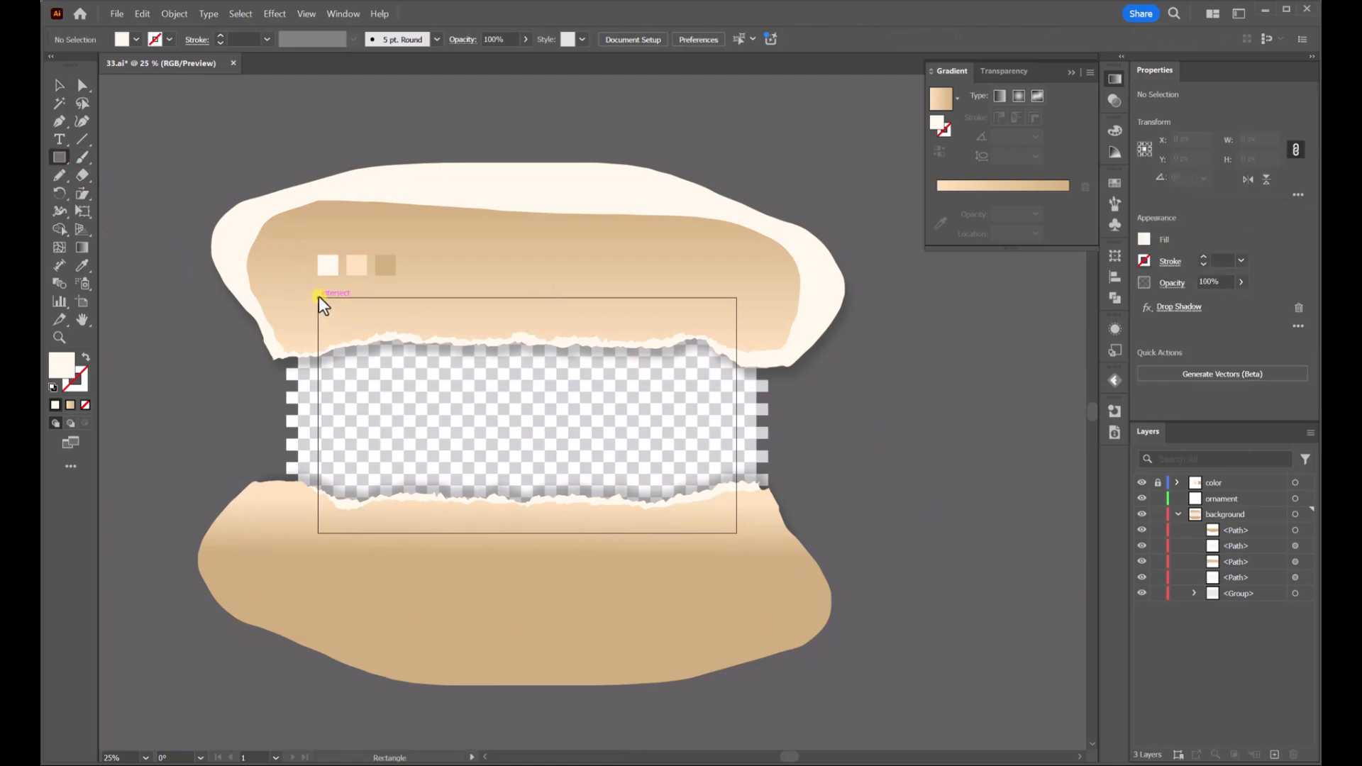
left_click_drag(318, 299, 736, 533)
left_click(63, 85)
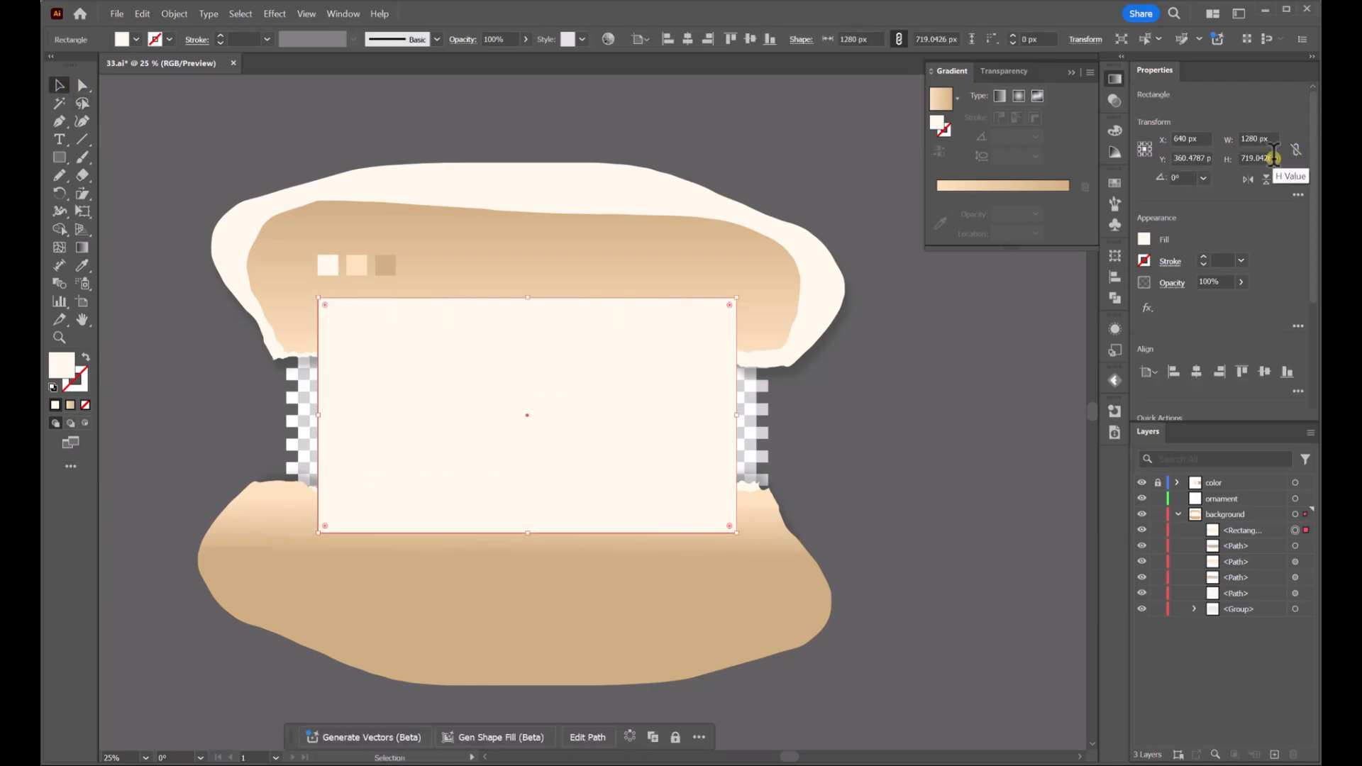
key("ctrl")
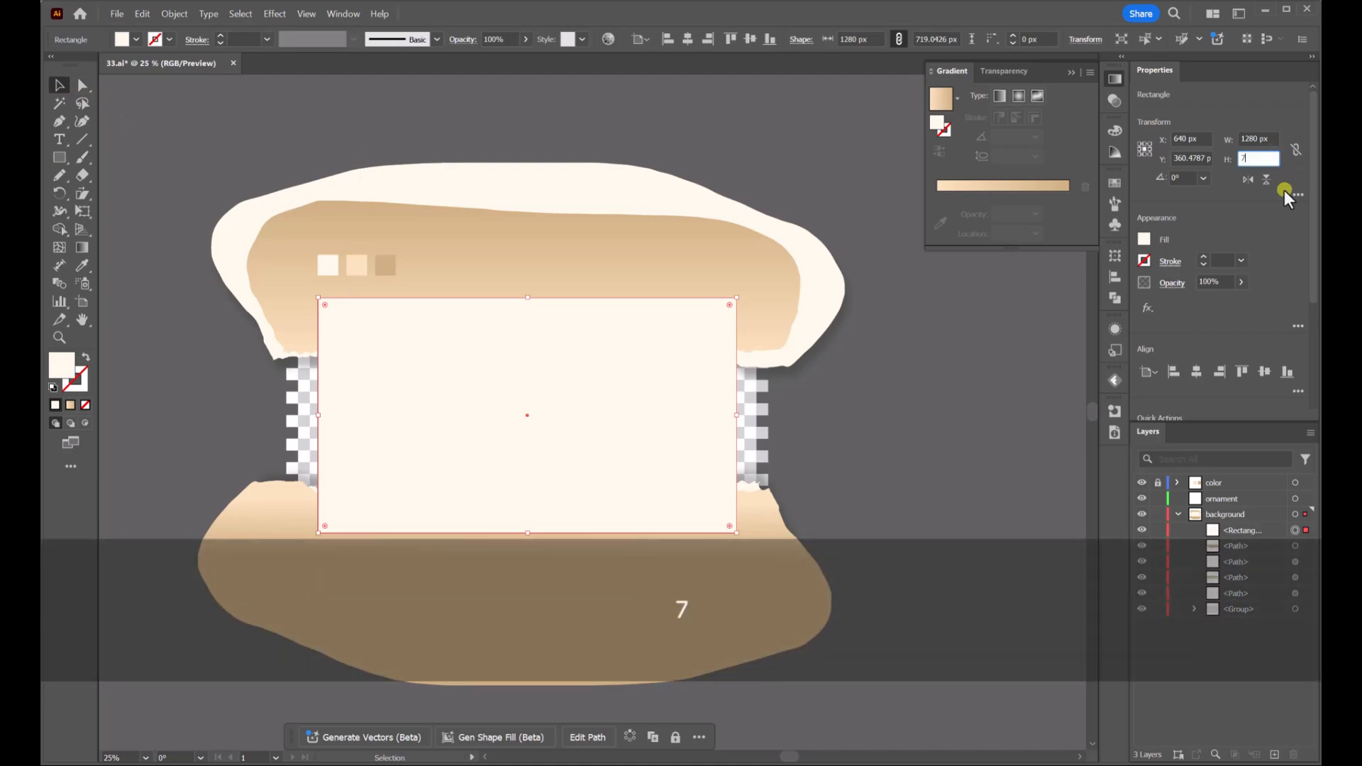
key("Return")
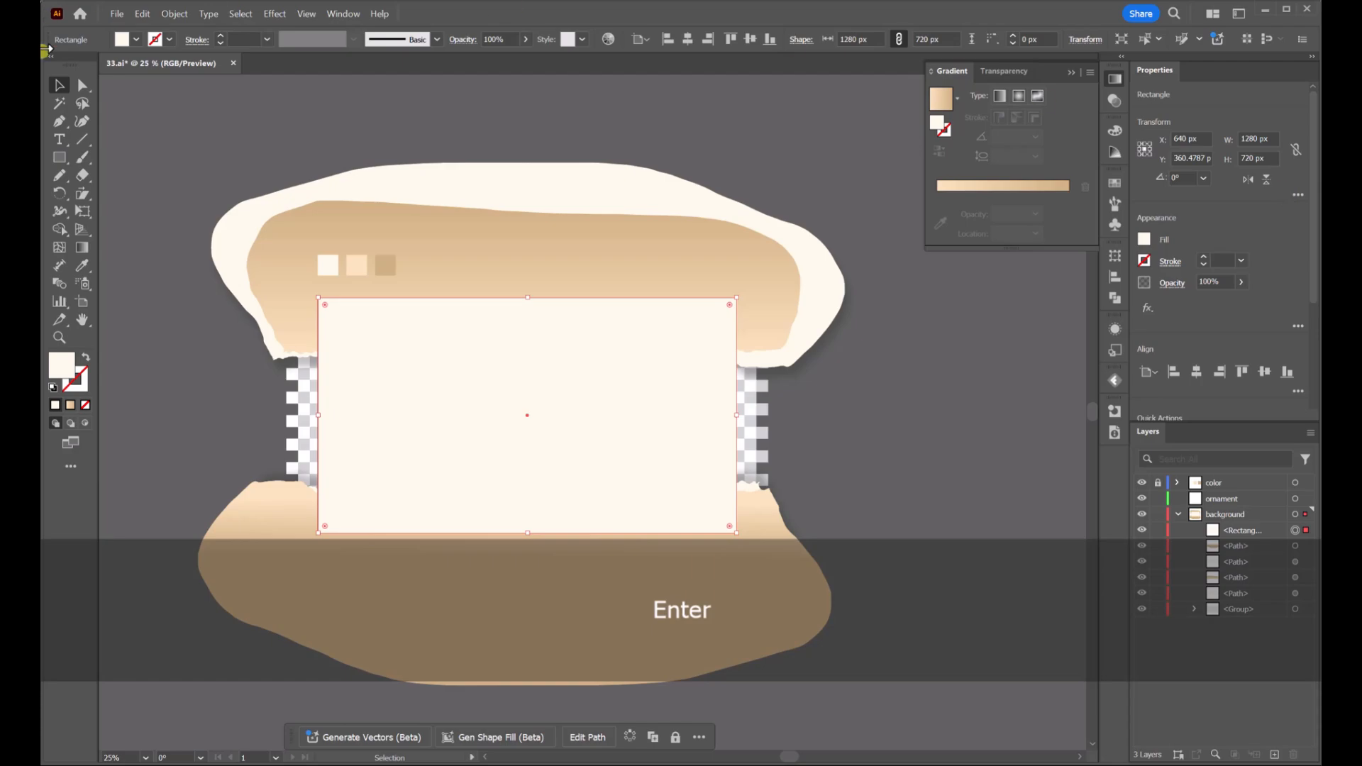
left_click(750, 39)
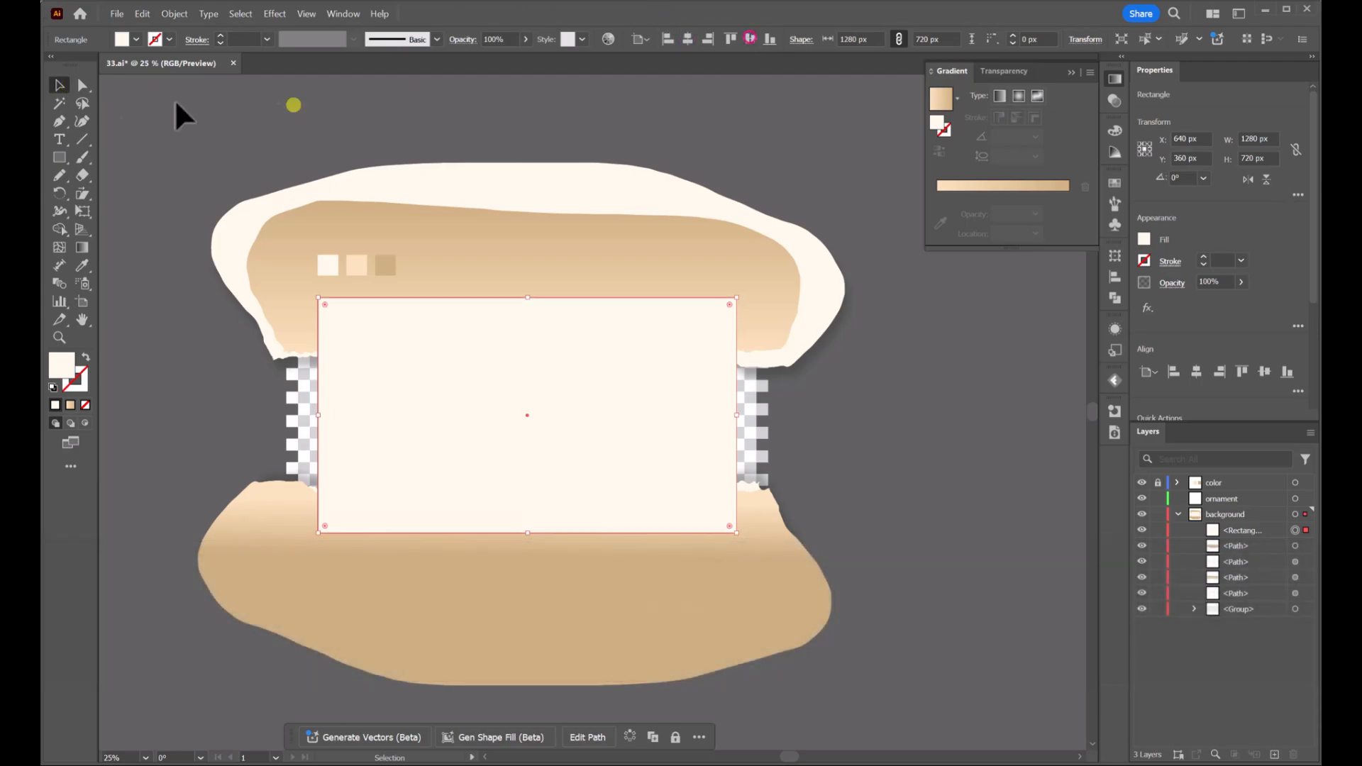
Select the rectangle with all background shapes and make a clipping mask
left_click(957, 408)
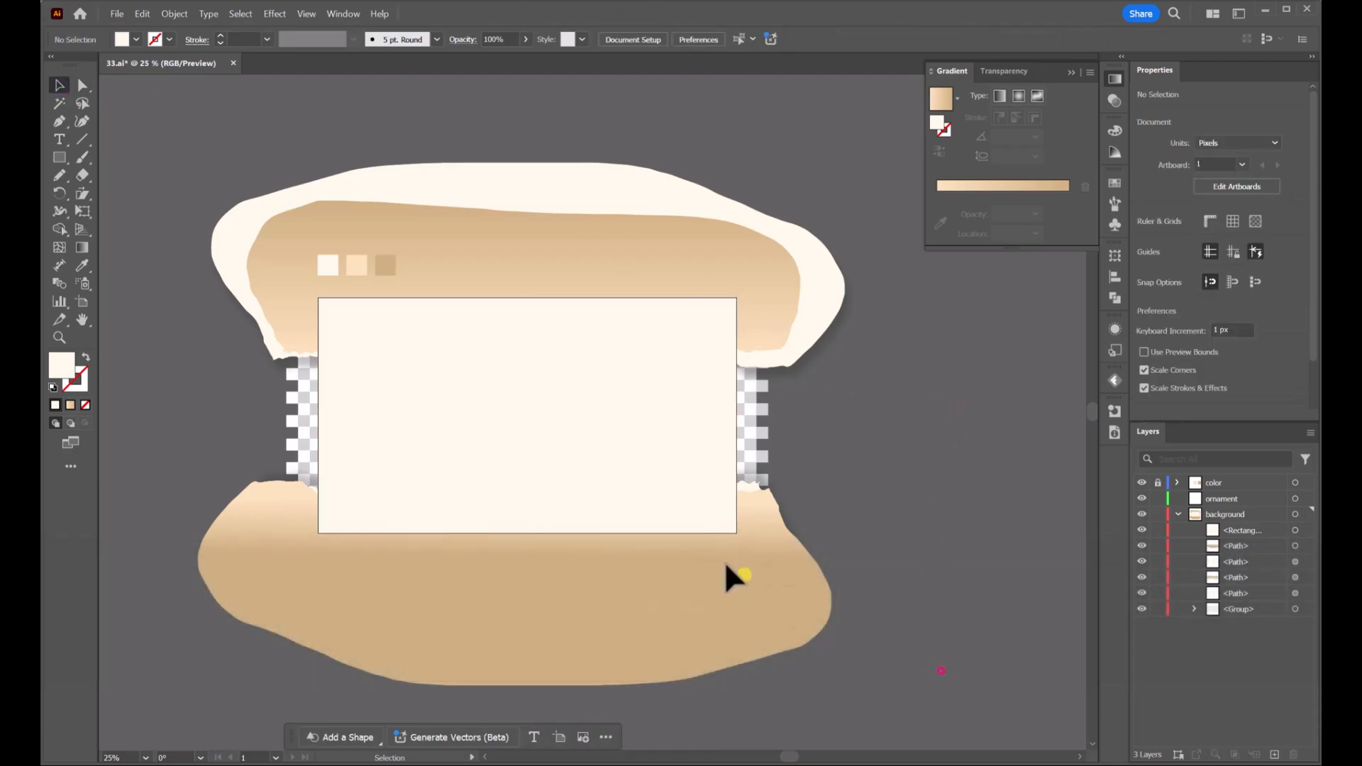
left_click_drag(275, 328, 382, 343)
right_click(624, 365)
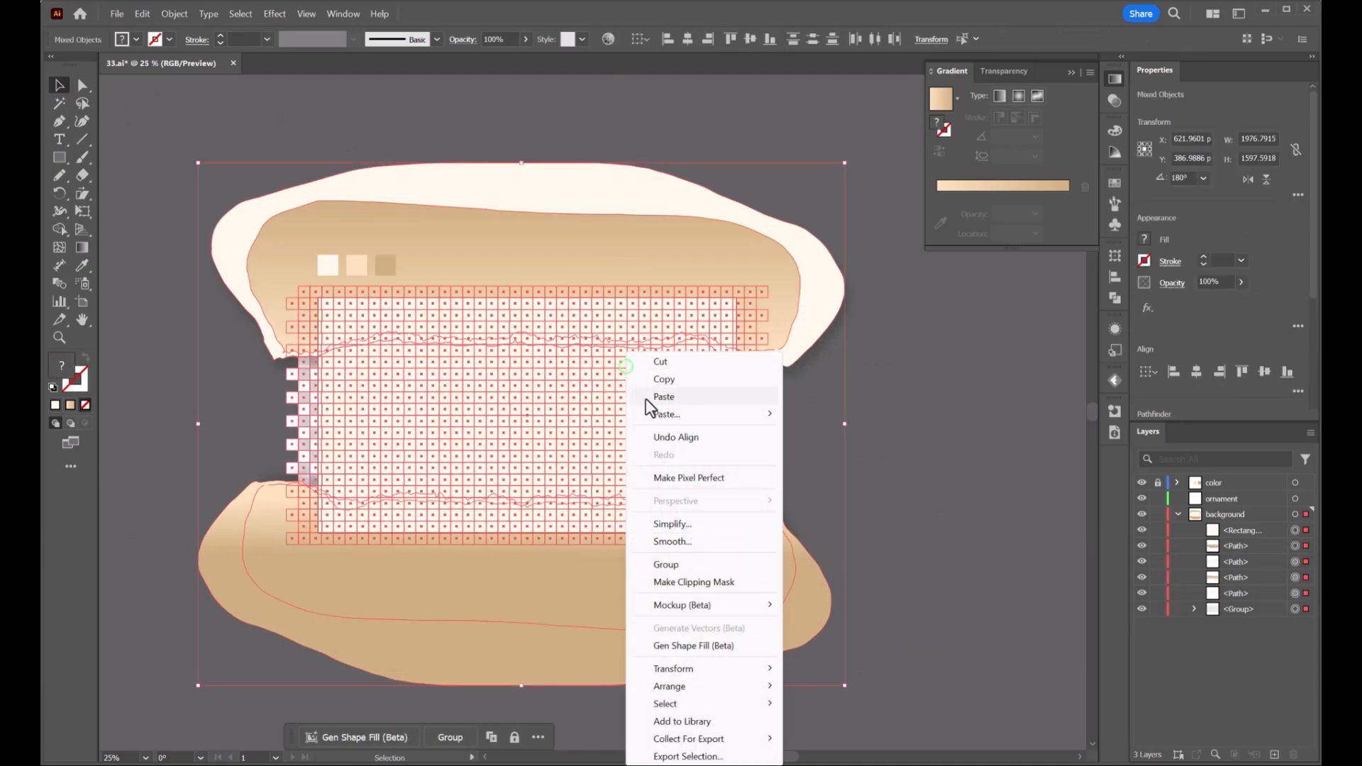
left_click(717, 582)
left_click(859, 377)
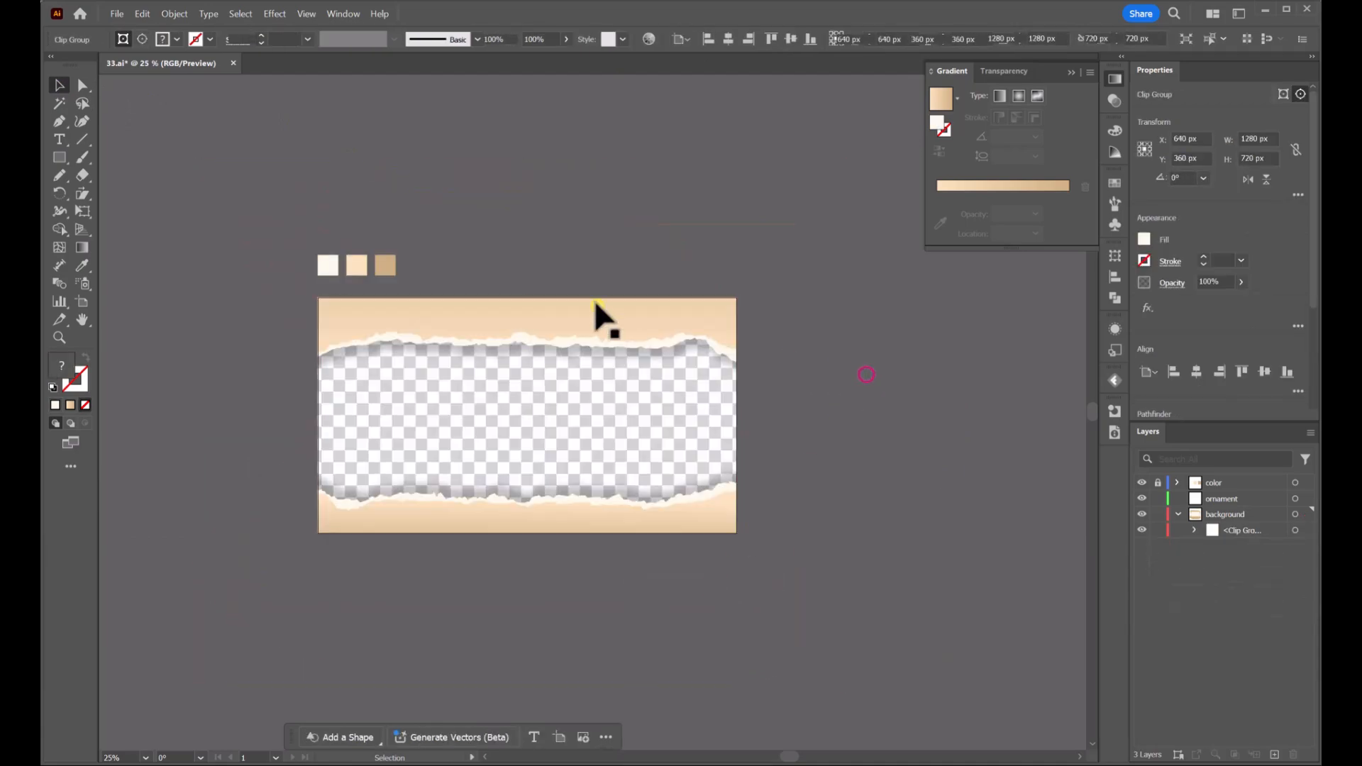
Redraw the gradient on the lower tan paper shape vertically across its torn edge
scroll(585, 282, "up", 1)
left_click_drag(582, 285, 594, 166)
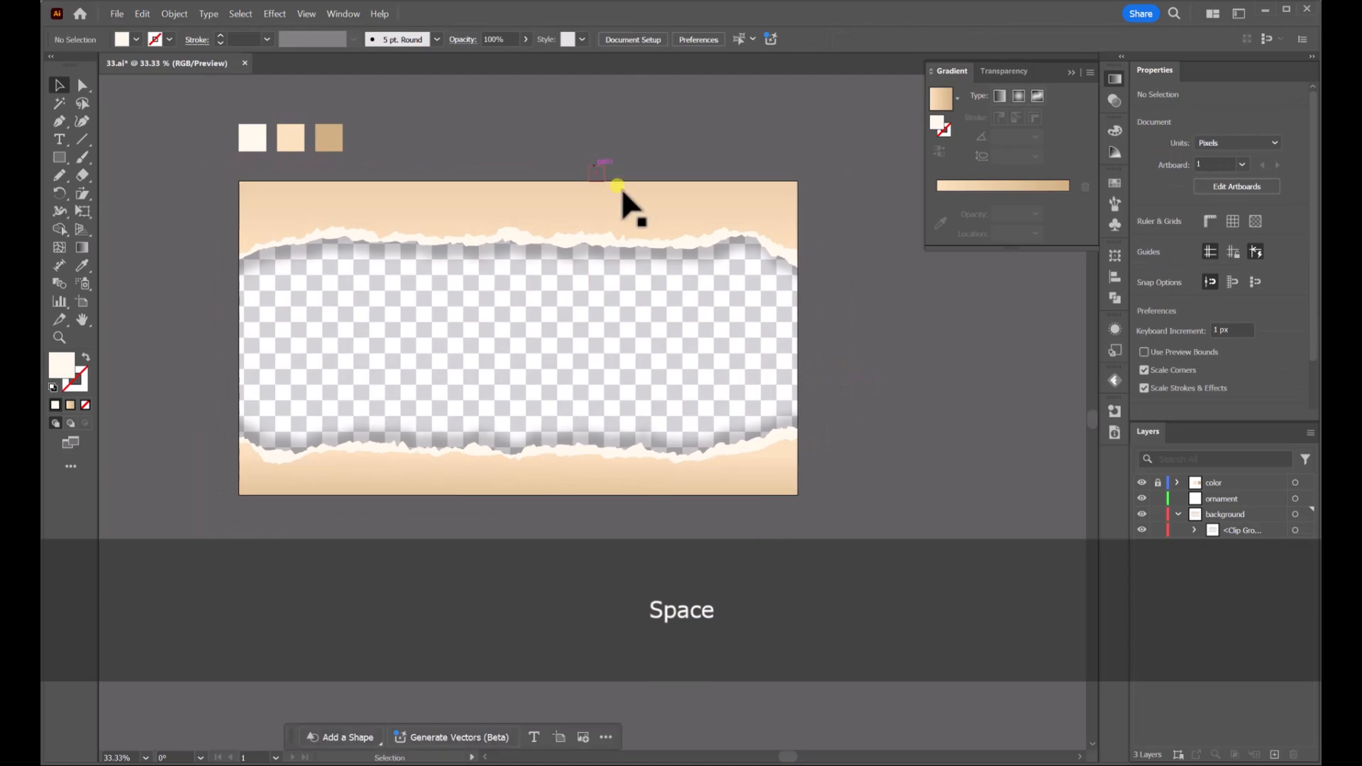
left_click(1196, 532)
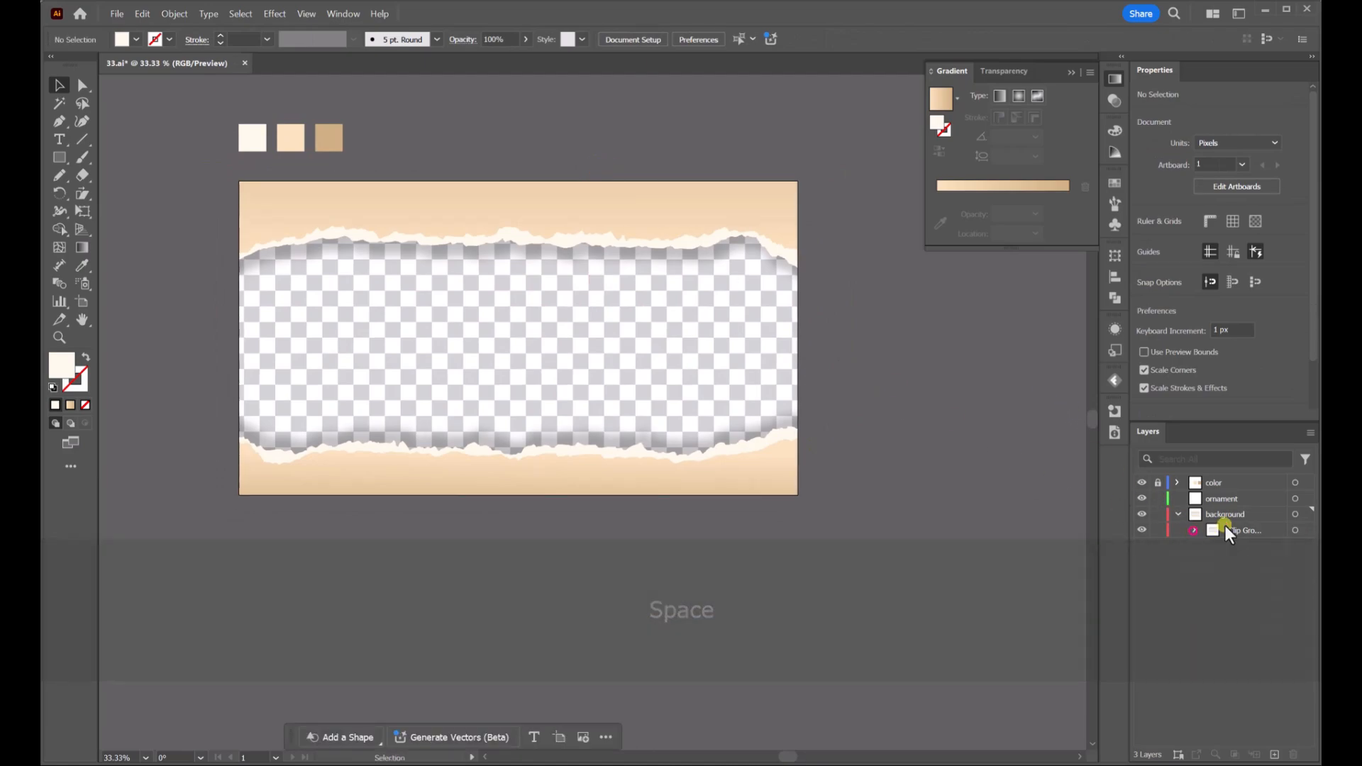
left_click(1298, 562)
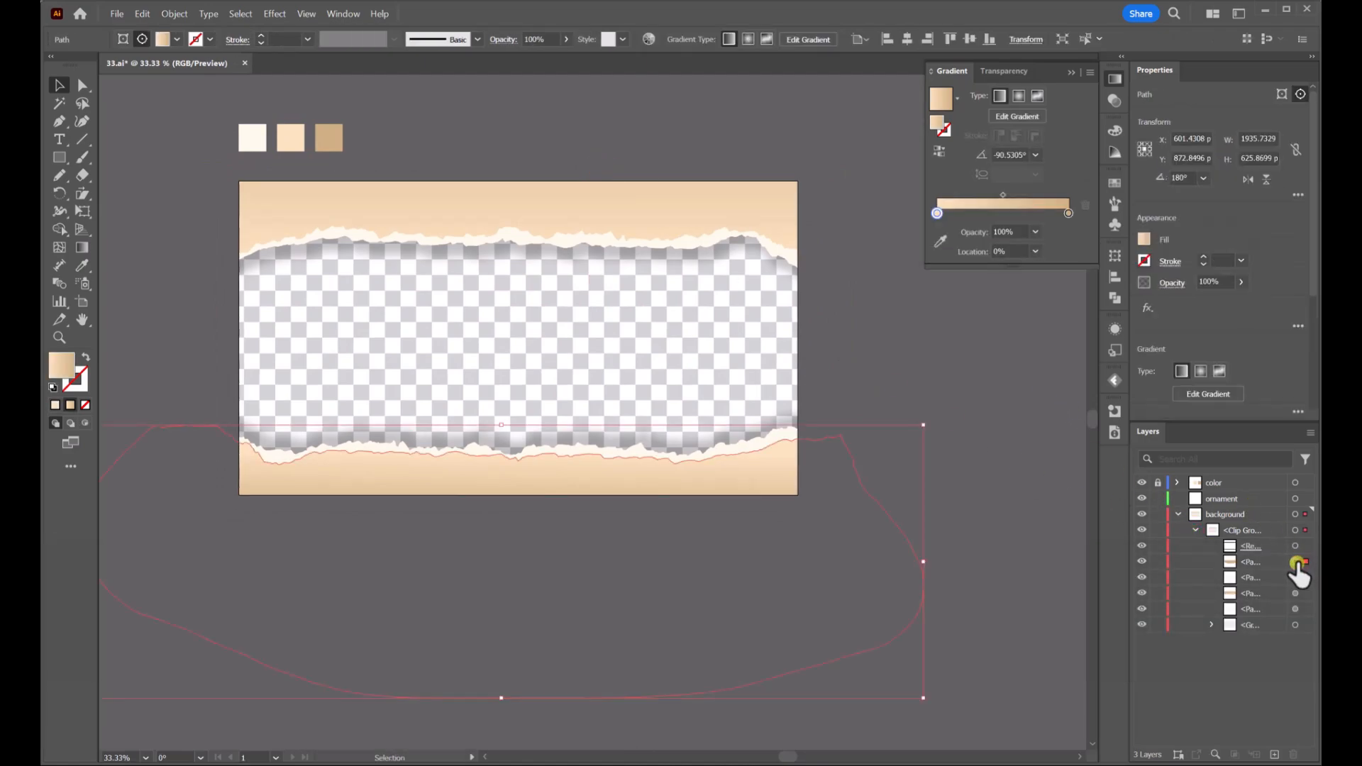
left_click(82, 247)
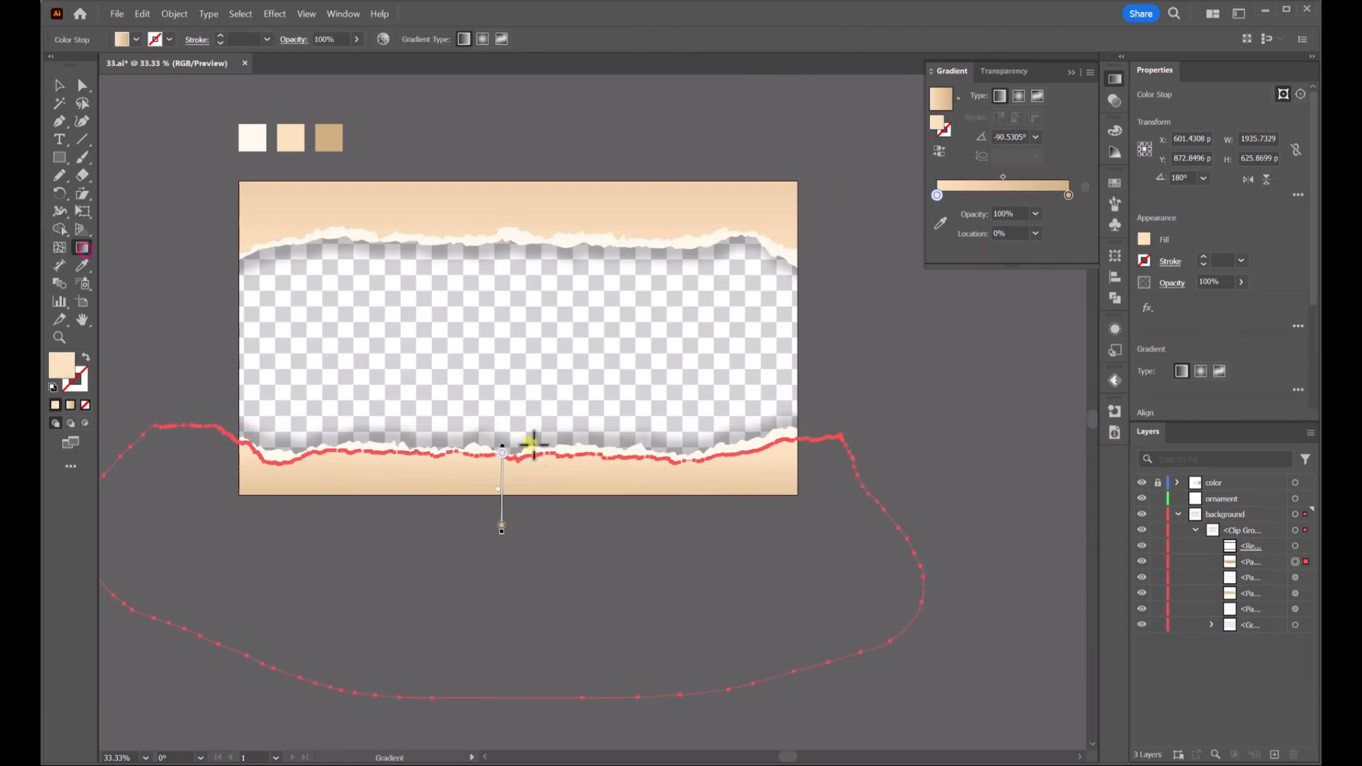
left_click_drag(526, 425, 526, 490)
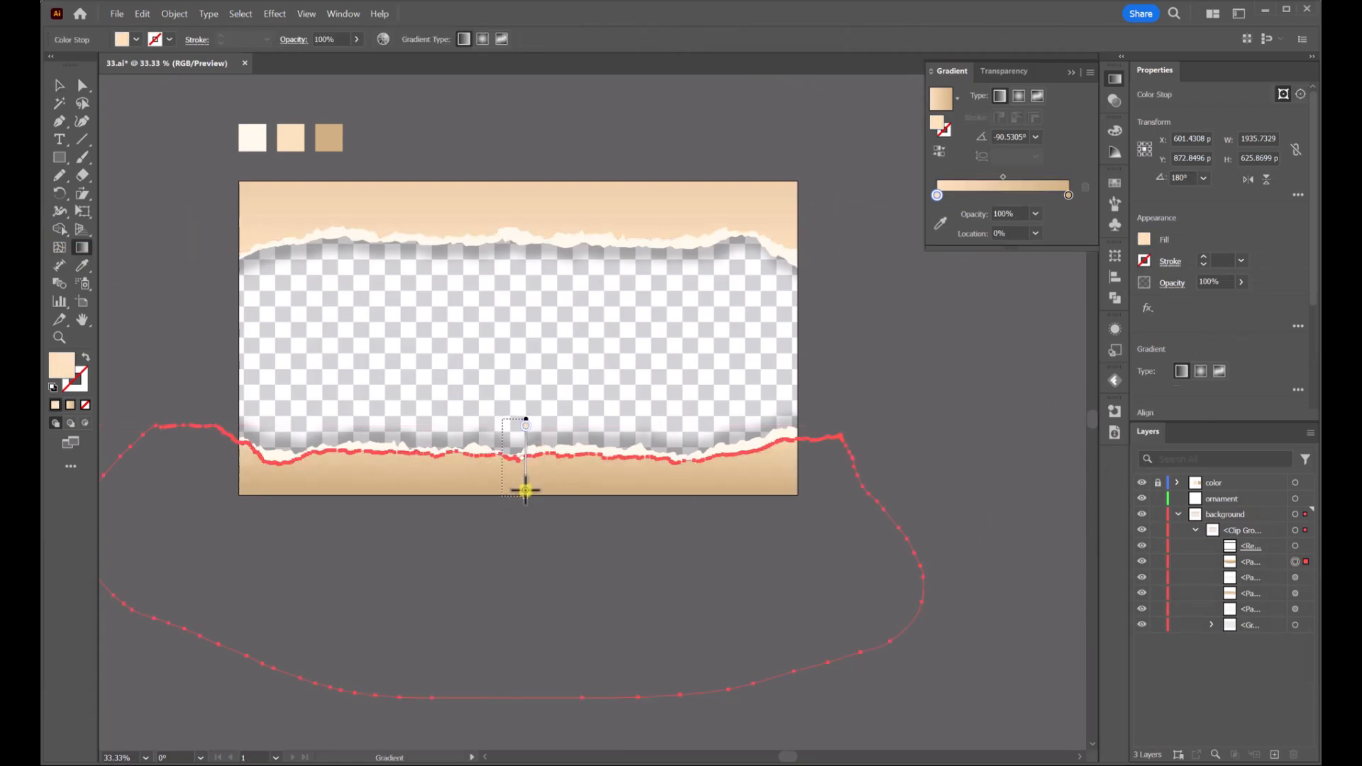
left_click(59, 86)
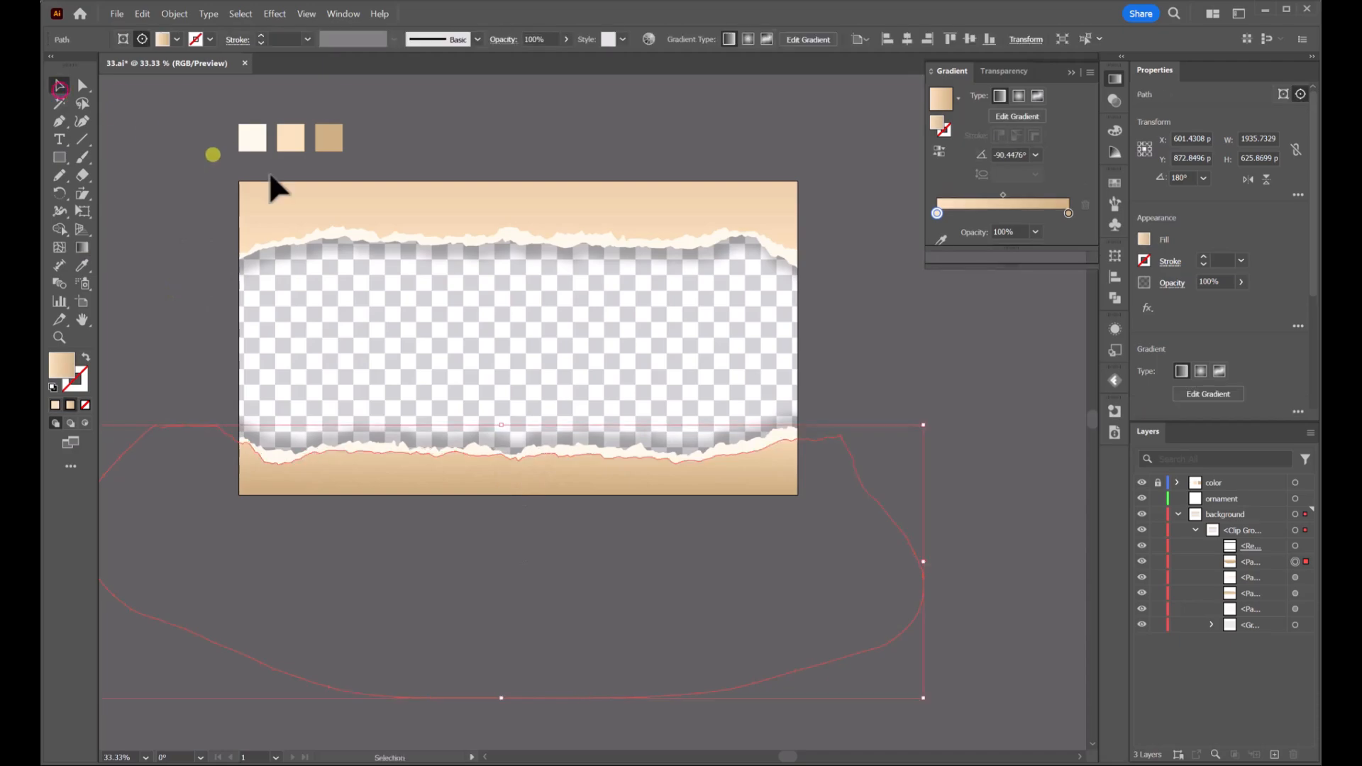
Redraw the gradient on the upper tan paper shape vertically across its torn edge
left_click(1306, 593)
scroll(684, 304, "up", 1)
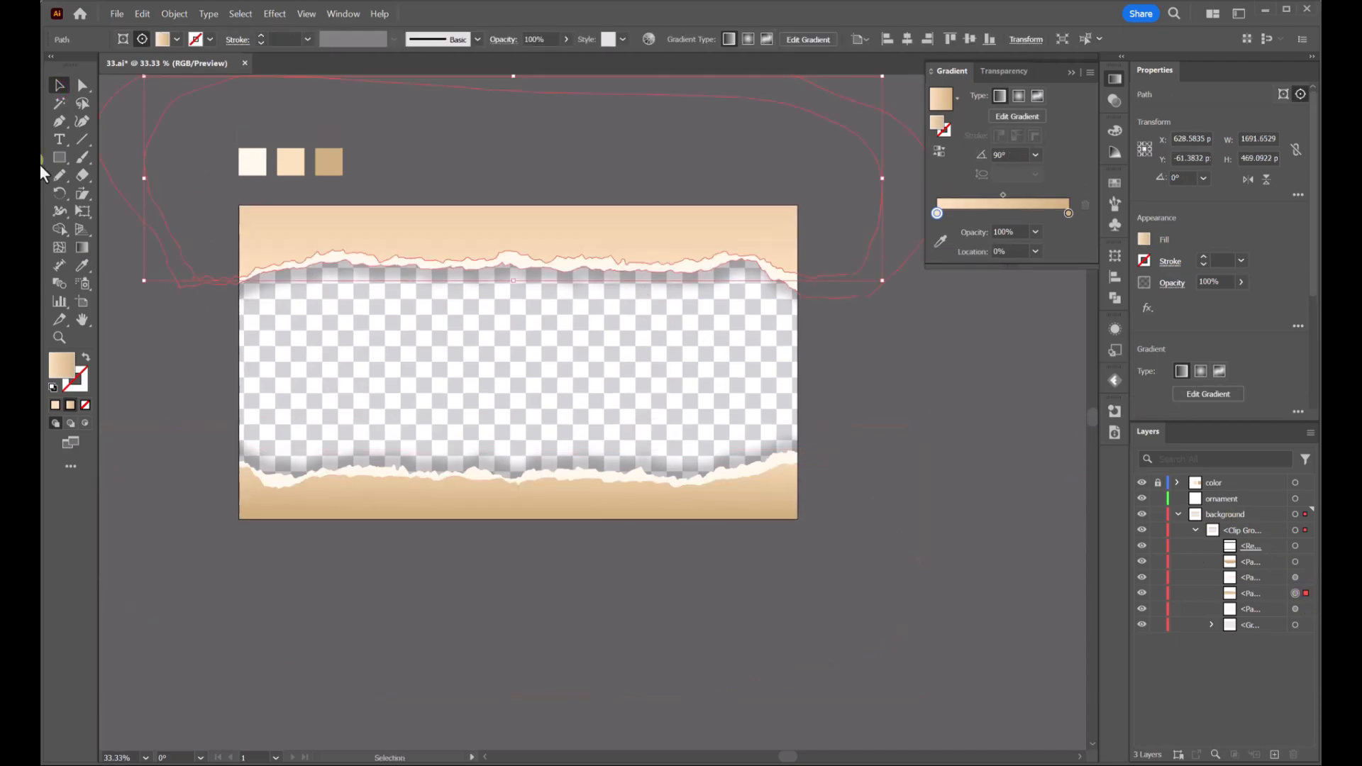
left_click(82, 247)
scroll(576, 291, "up", 1)
mouse_move(540, 201)
left_mouse_down()
mouse_move(546, 285)
mouse_move(573, 227)
left_mouse_up()
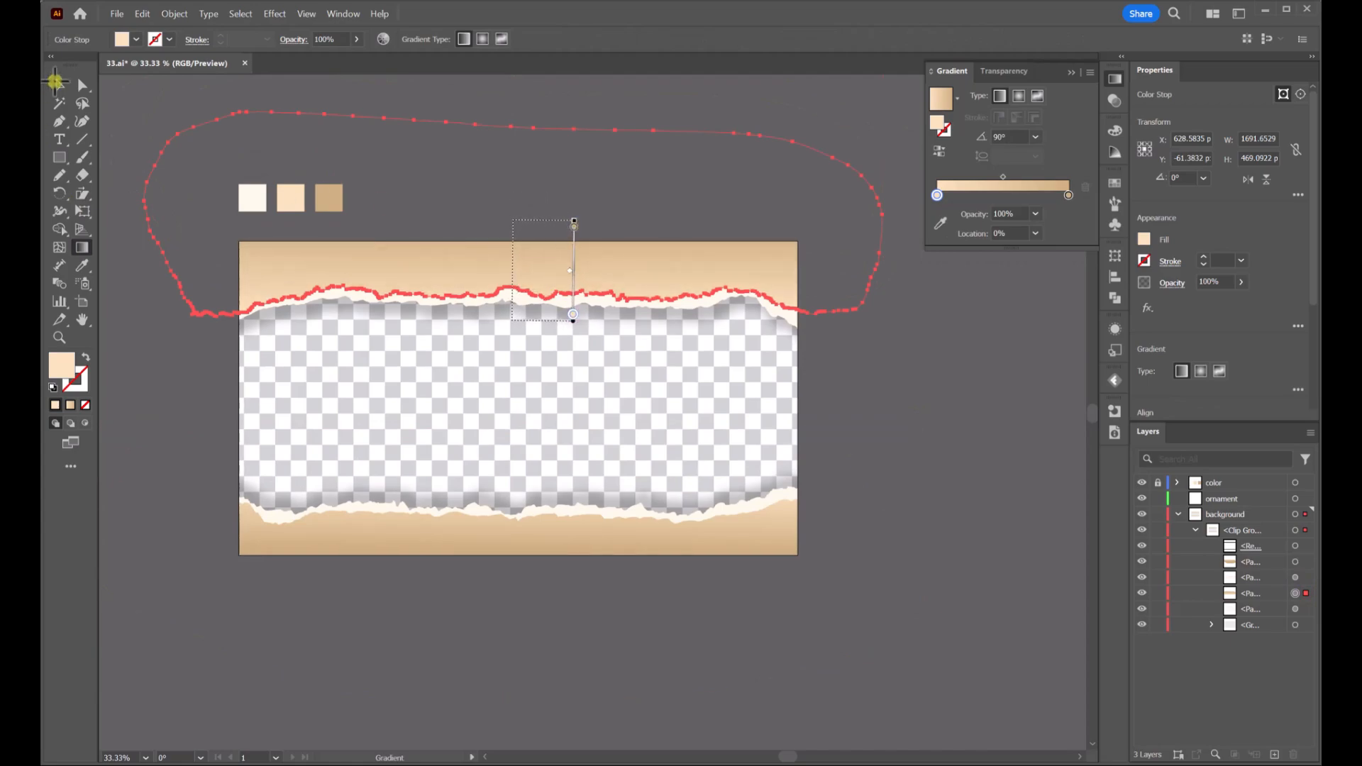
Select the lower paper shapes inside the clip group and move them down about 13 px
left_click(57, 83)
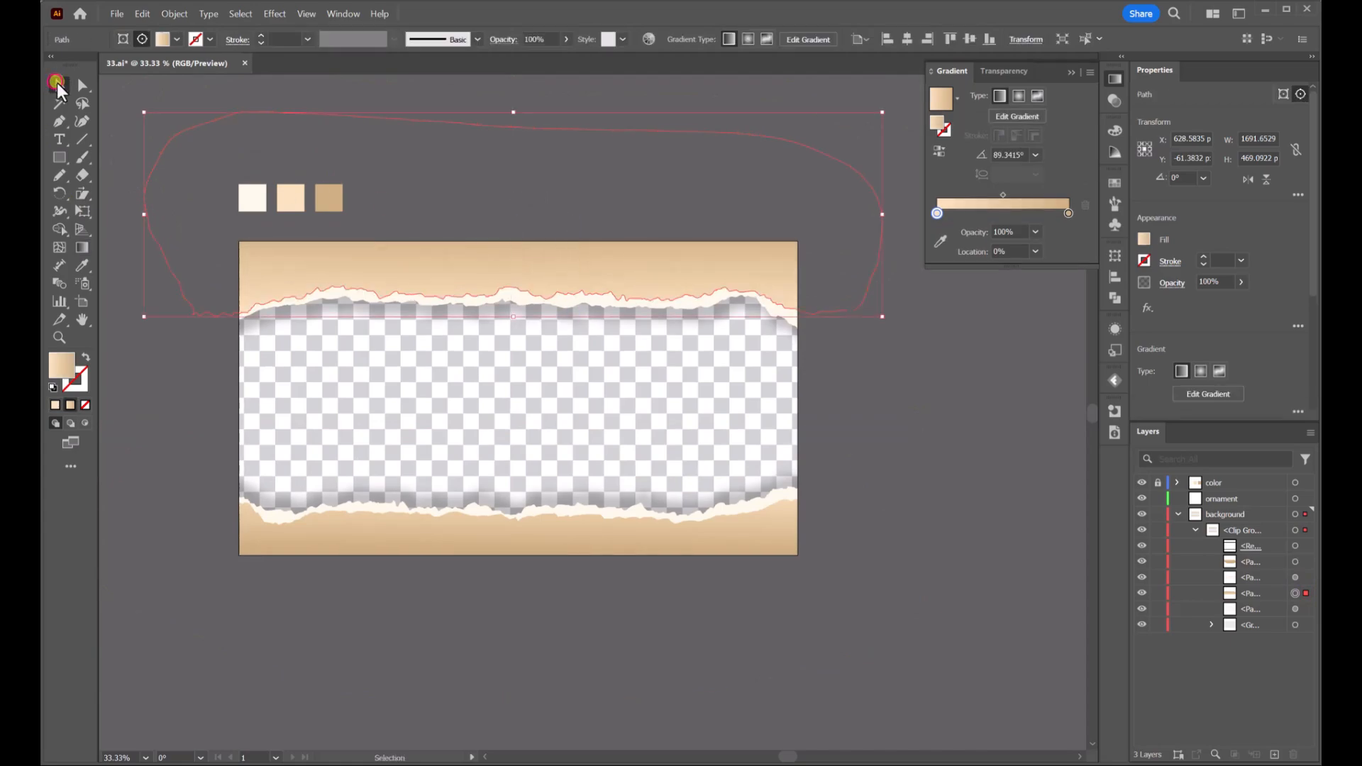
left_click(958, 440)
scroll(958, 440, "up", 1)
left_click(789, 558)
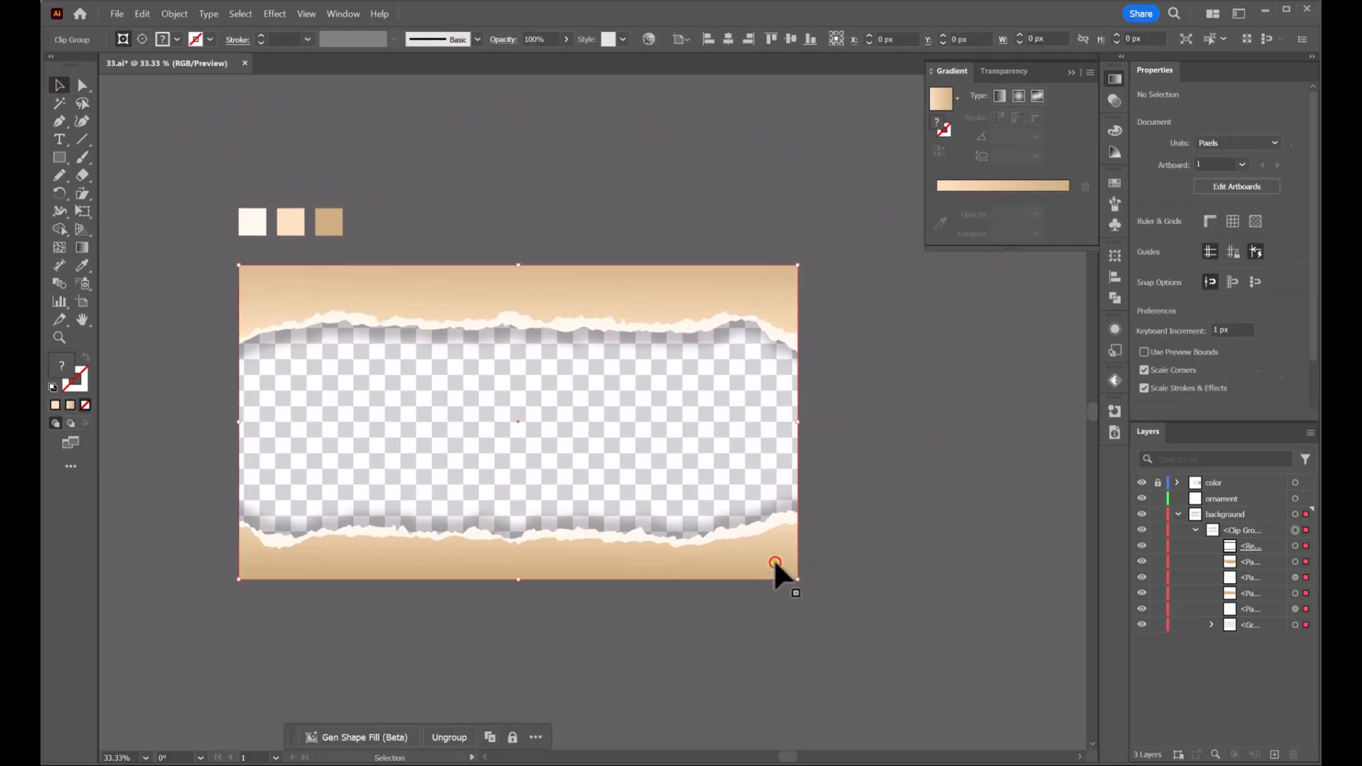
left_click(900, 530)
left_click(1295, 561)
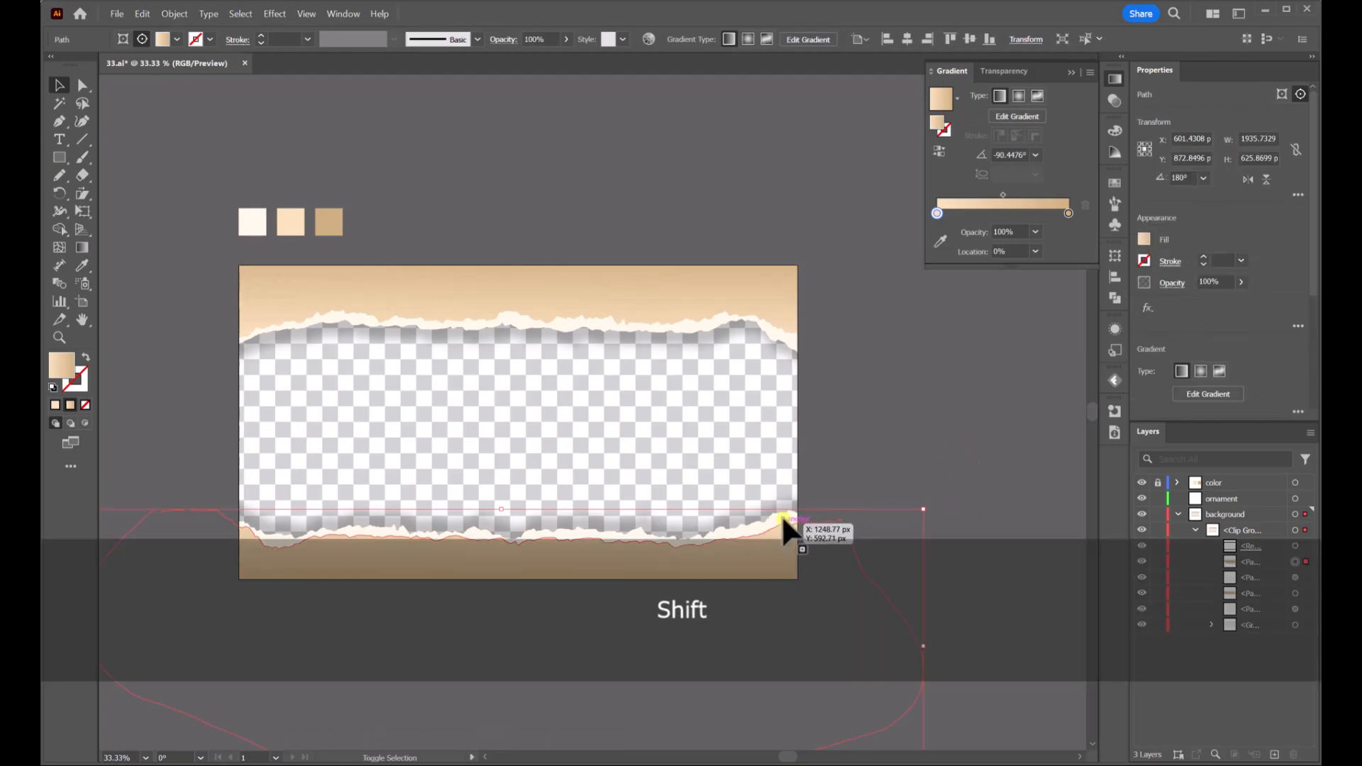
left_click(782, 515, "shift")
scroll(781, 515, "down", 1)
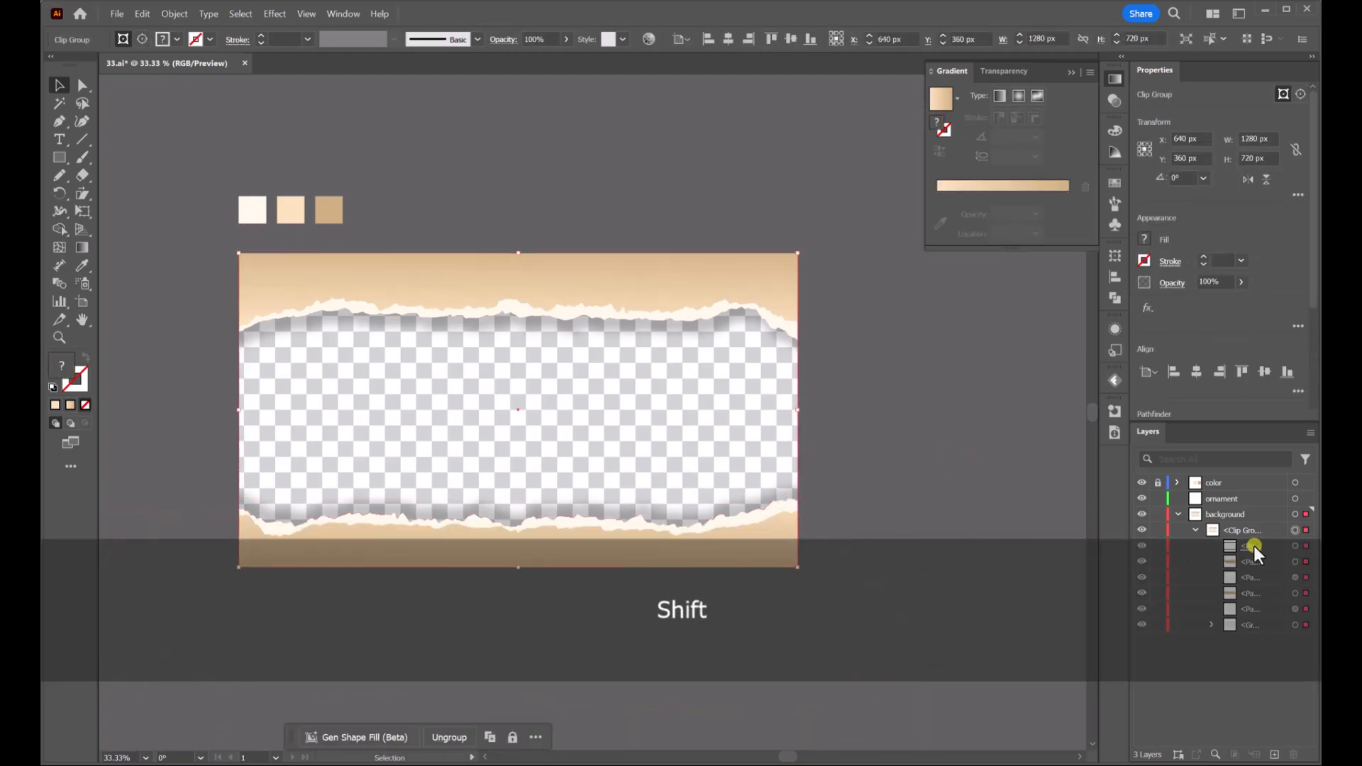
left_click(1309, 566, "shift")
scroll(766, 519, "down", 2)
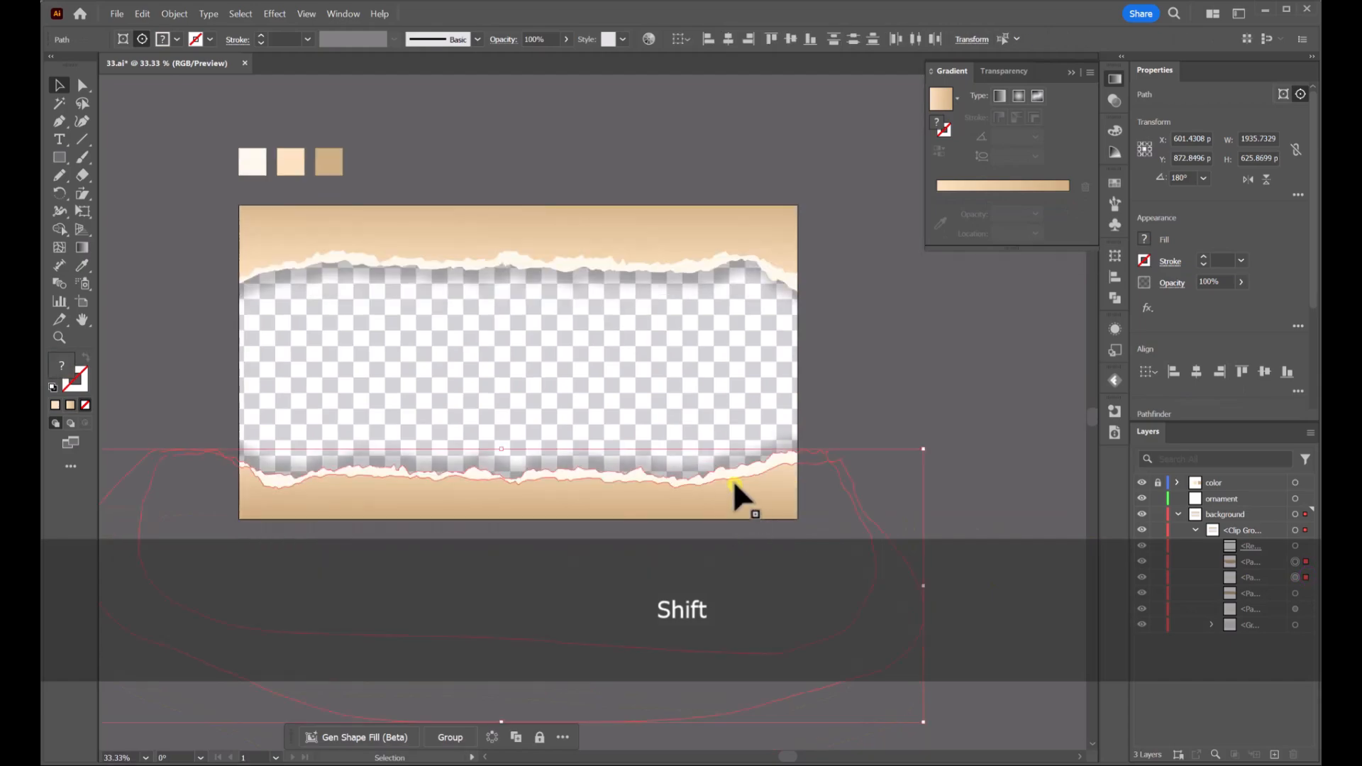
left_click_drag(738, 435, 738, 440)
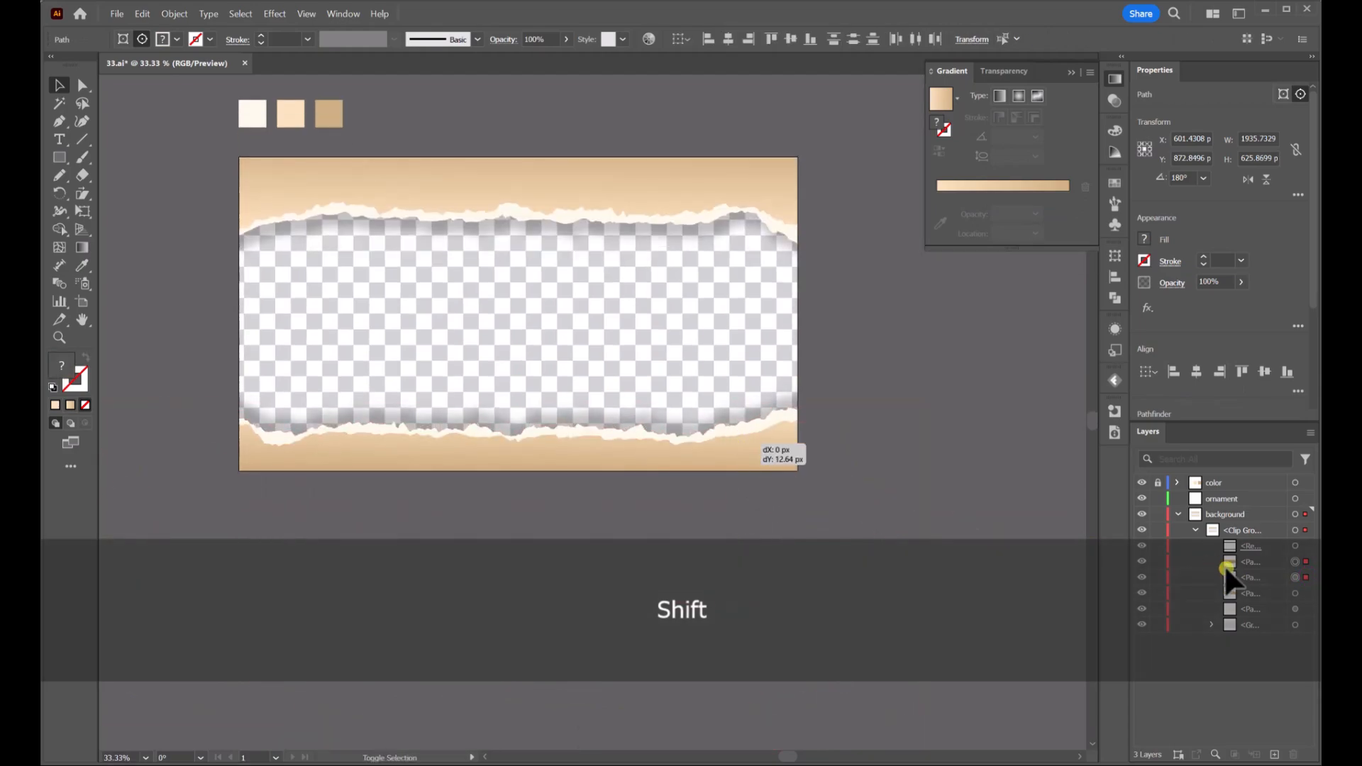
Select the upper paper shapes in the clip group and nudge them slightly downward
left_click(1304, 591)
left_click(1305, 608, "shift")
scroll(1014, 448, "up", 1)
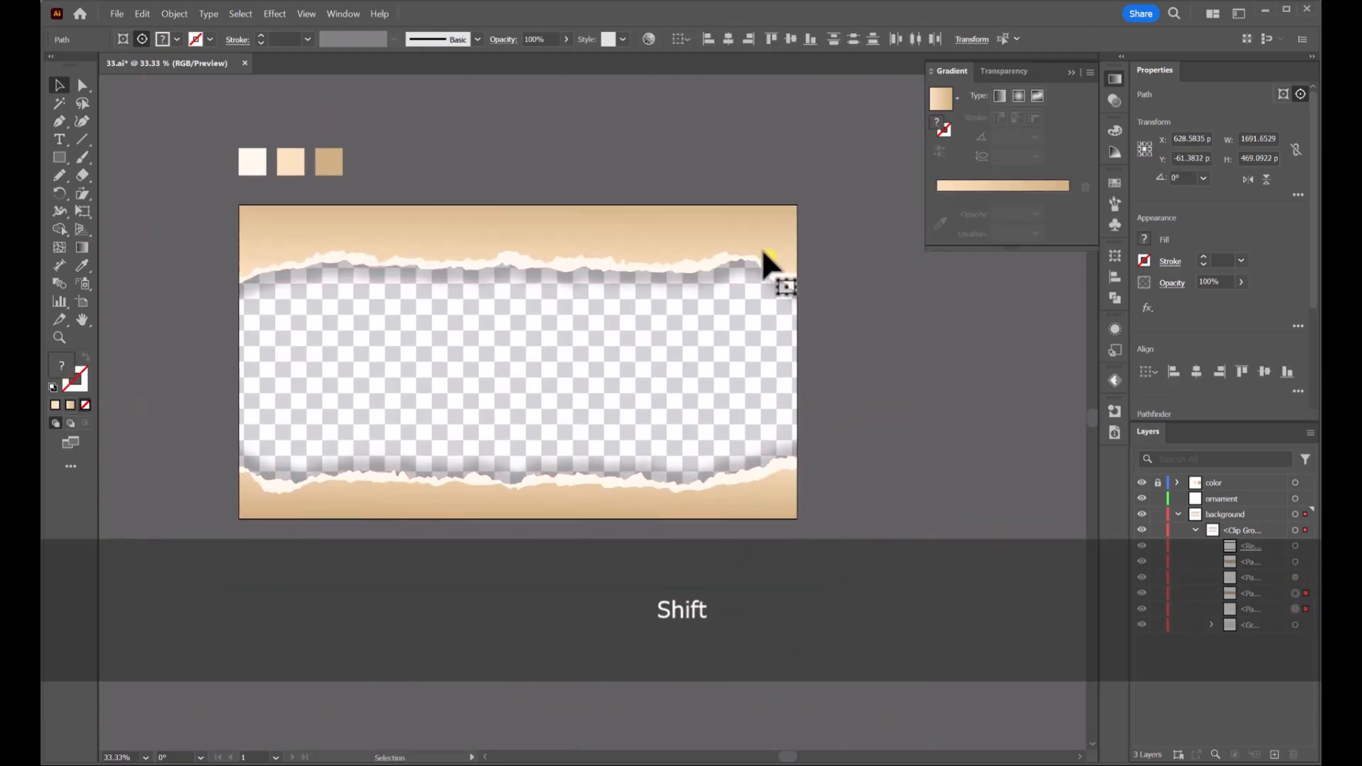
left_click_drag(739, 233, 741, 240)
left_click(934, 381)
Preview the finished background in Presentation Mode
scroll(941, 388, "down", 1)
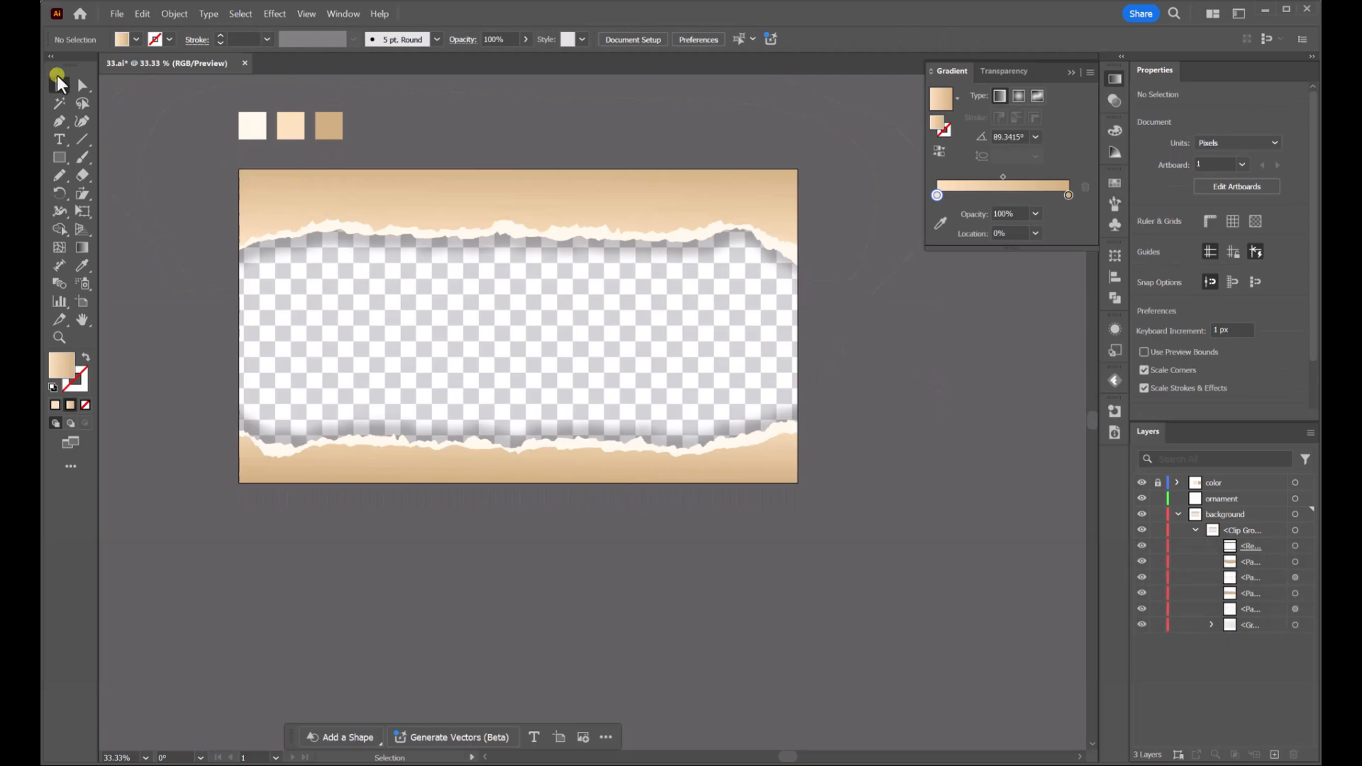
scroll(980, 358, "up", 1)
scroll(980, 358, "up", 2)
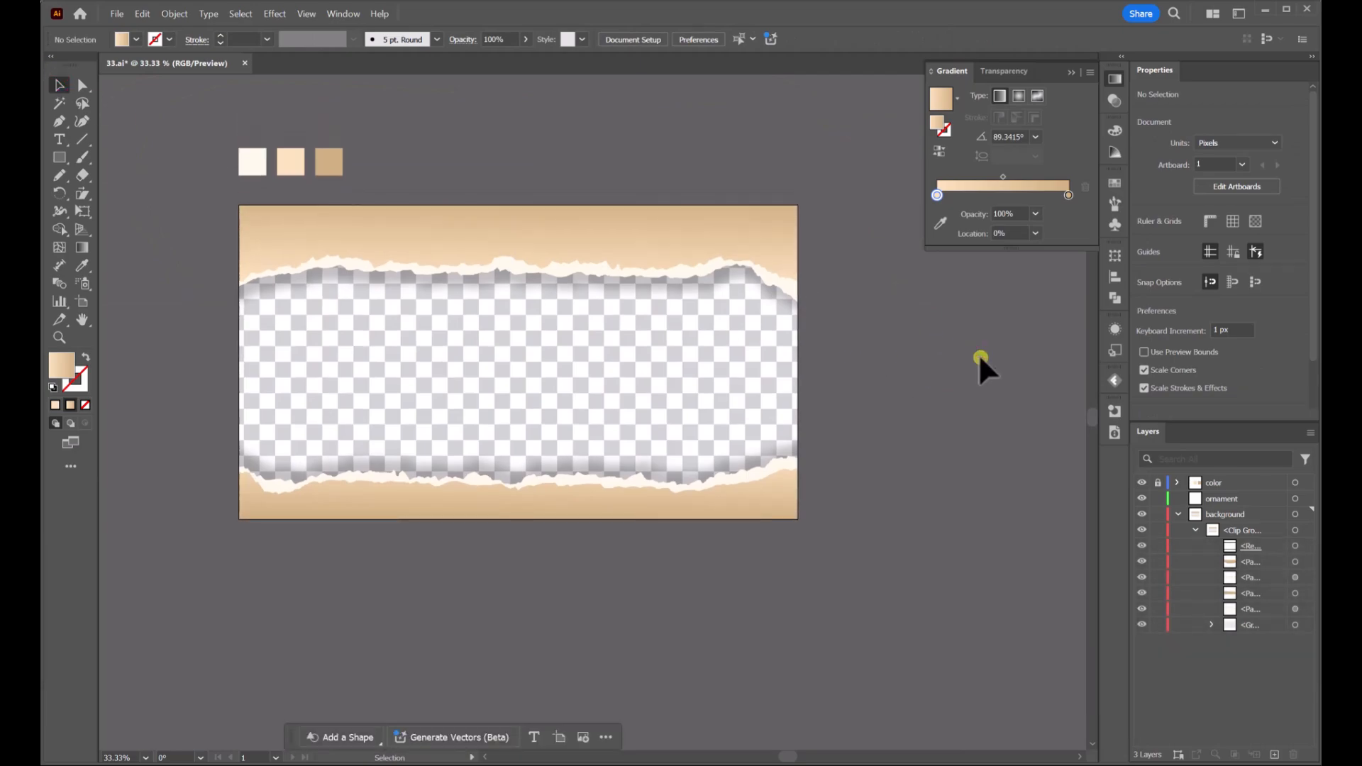
left_click(306, 14)
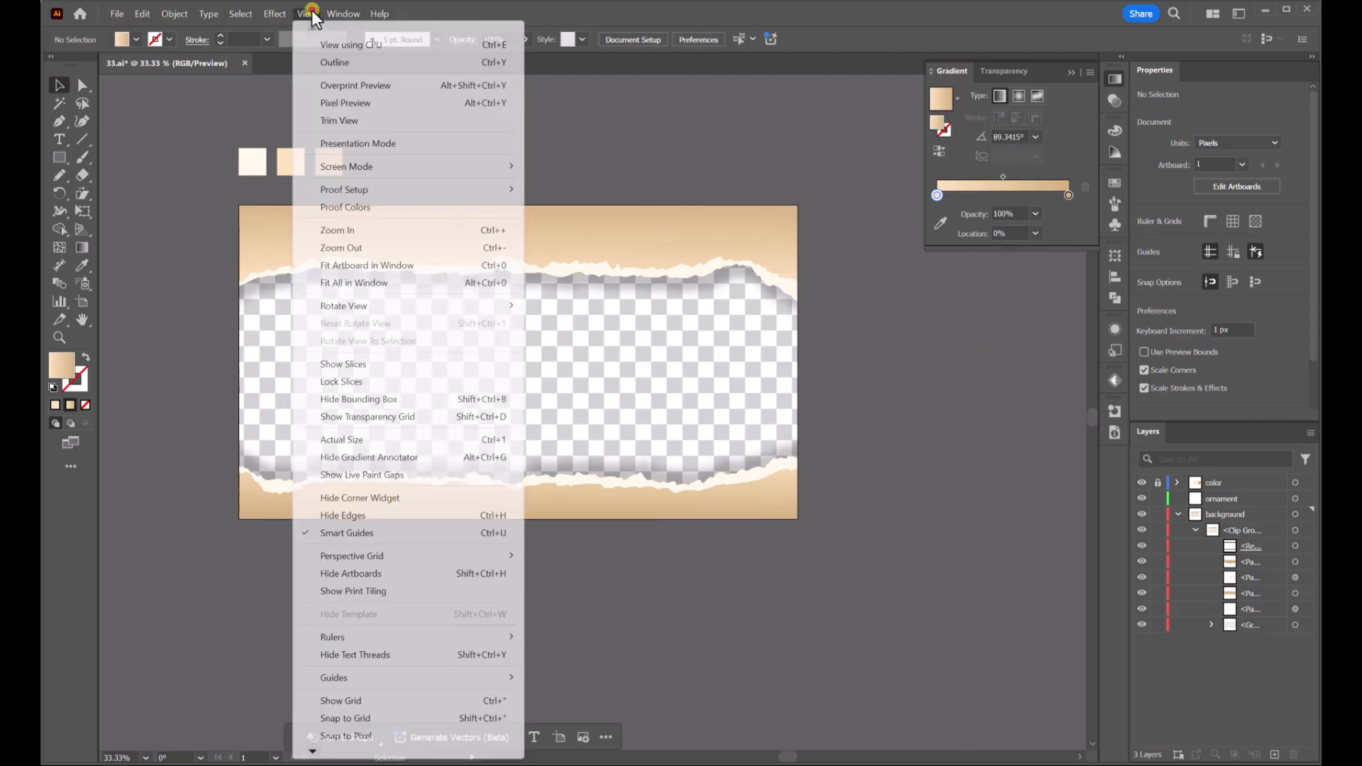
left_click(355, 142)
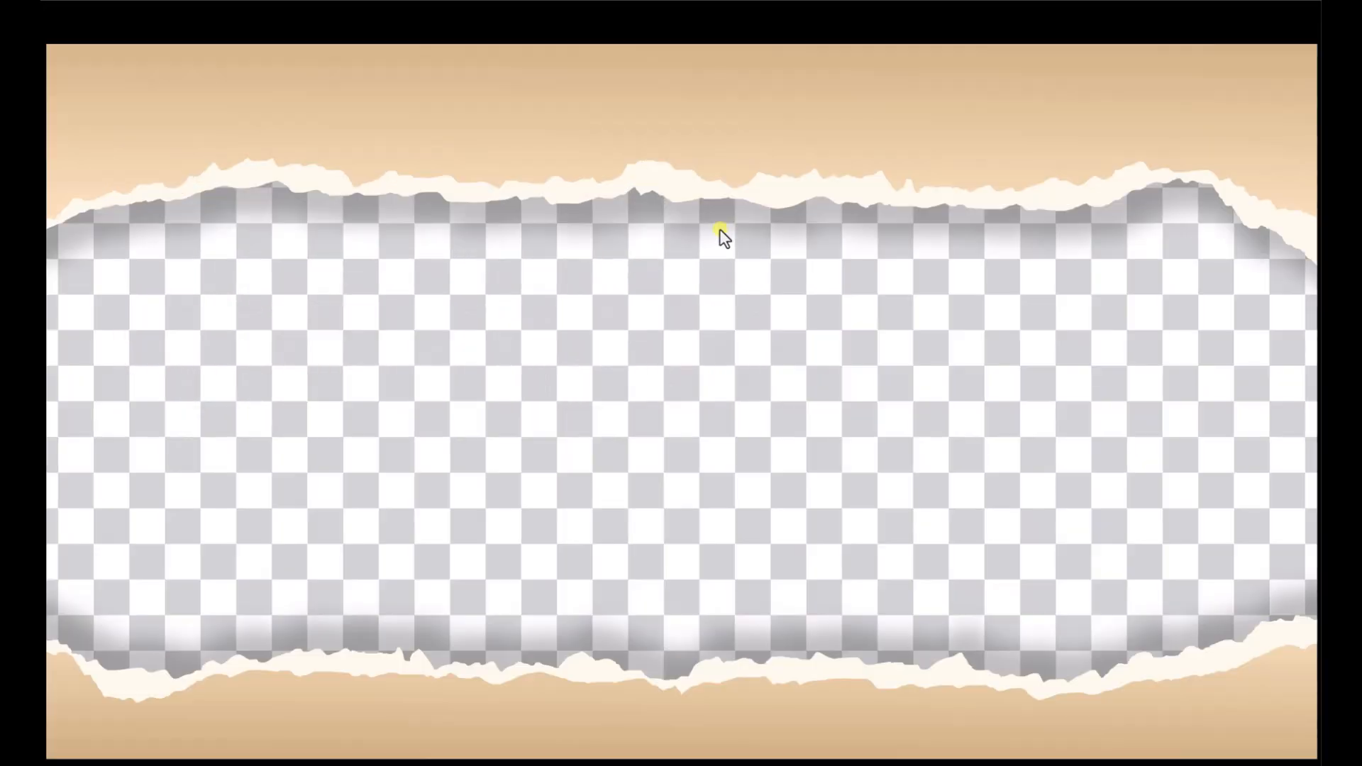